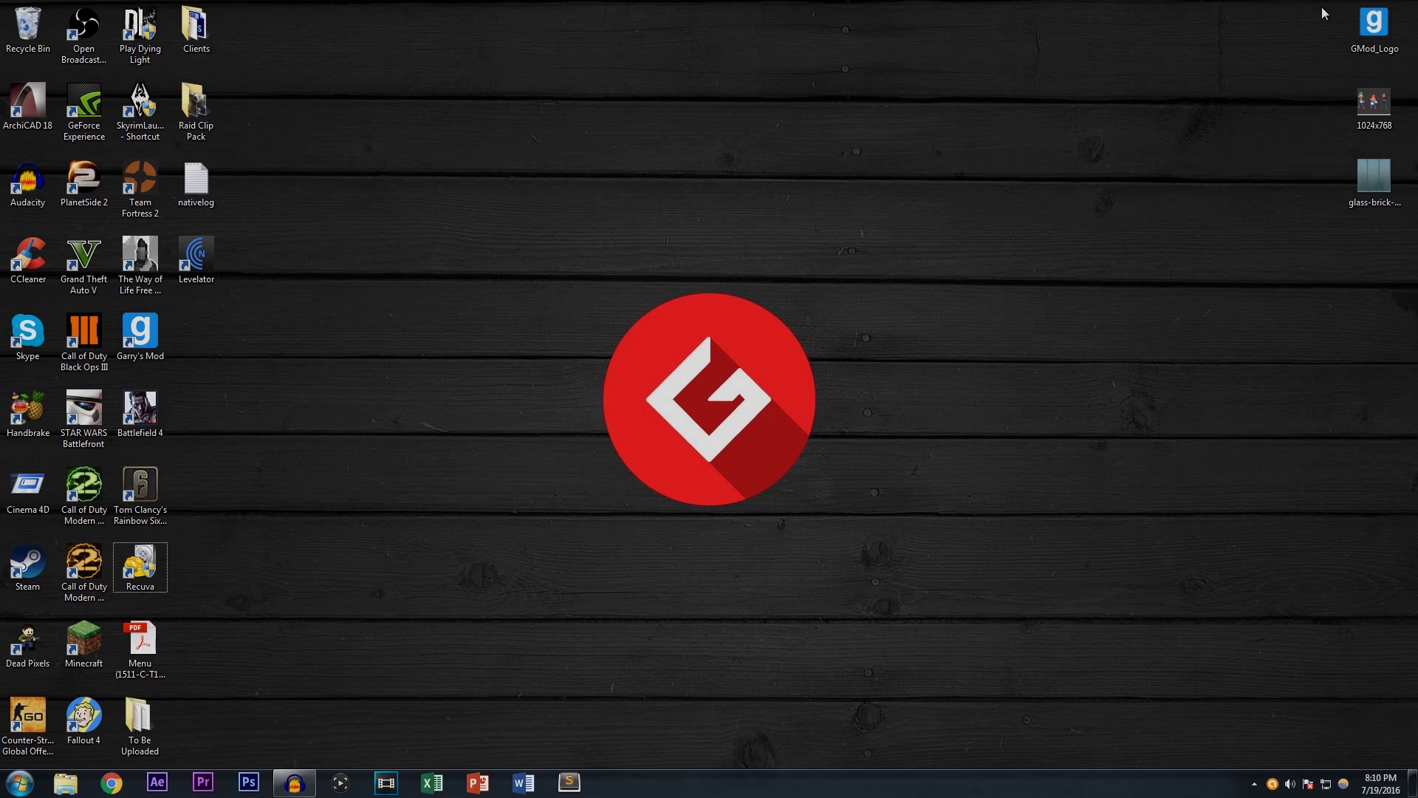
Move the GMod_Logo and 1024x768 image files to the middle of the desktop and view the 1024x768 character picture.
{"action": "left_click_drag", "start_coordinate": [1366, 26], "coordinate": [695, 336]}
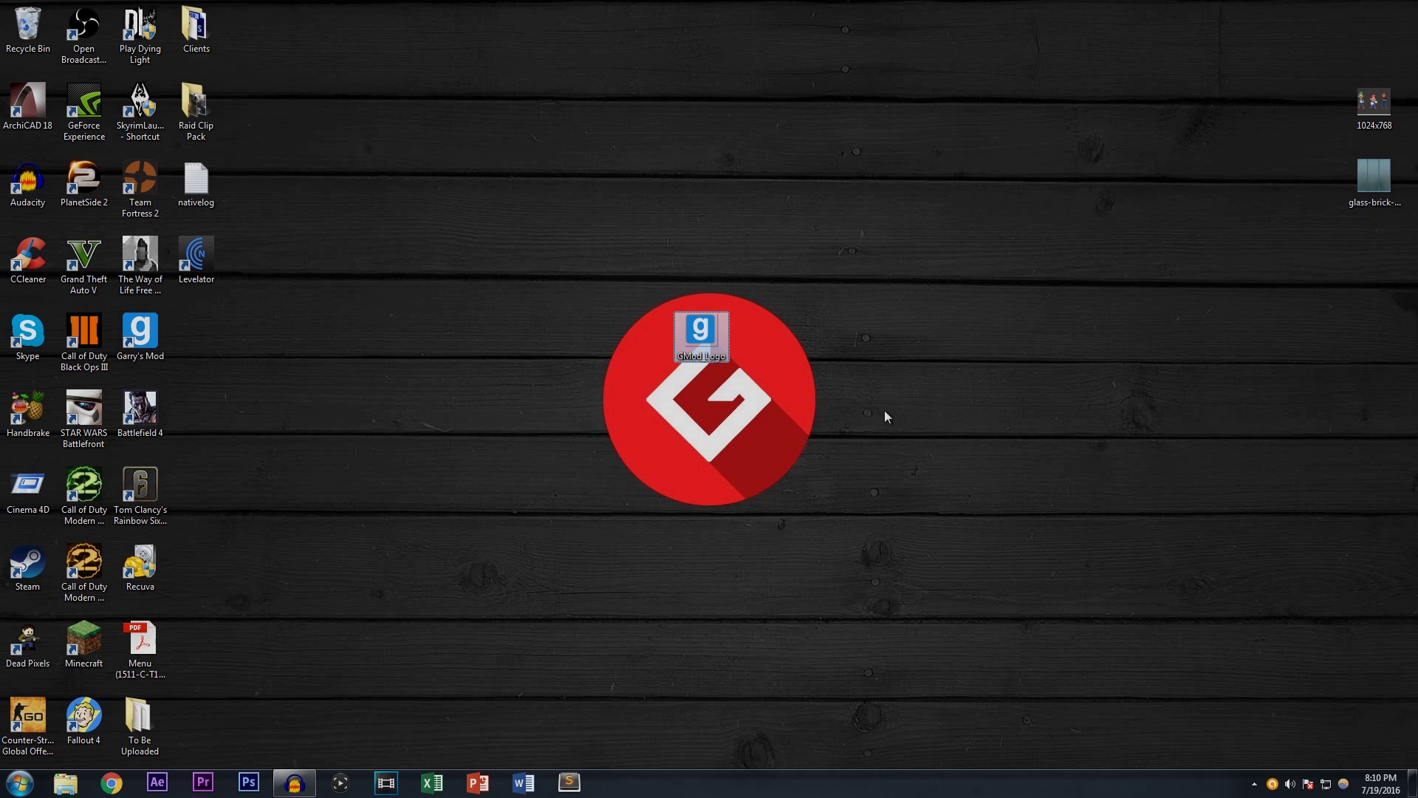
{"action": "left_click_drag", "start_coordinate": [707, 334], "coordinate": [585, 267]}
{"action": "left_click", "coordinate": [763, 456]}
{"action": "left_click_drag", "start_coordinate": [1375, 103], "coordinate": [745, 266]}
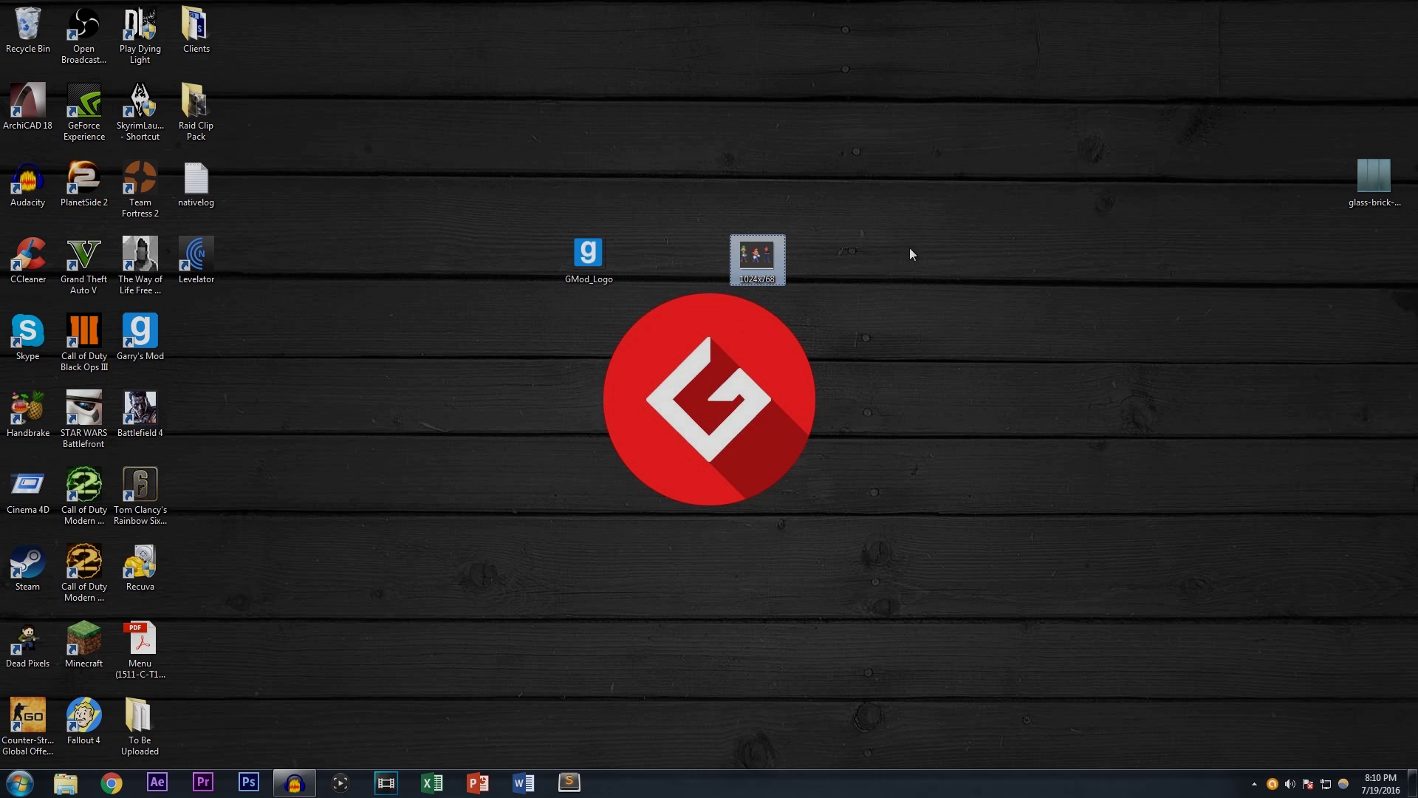
{"action": "double_click", "coordinate": [763, 259]}
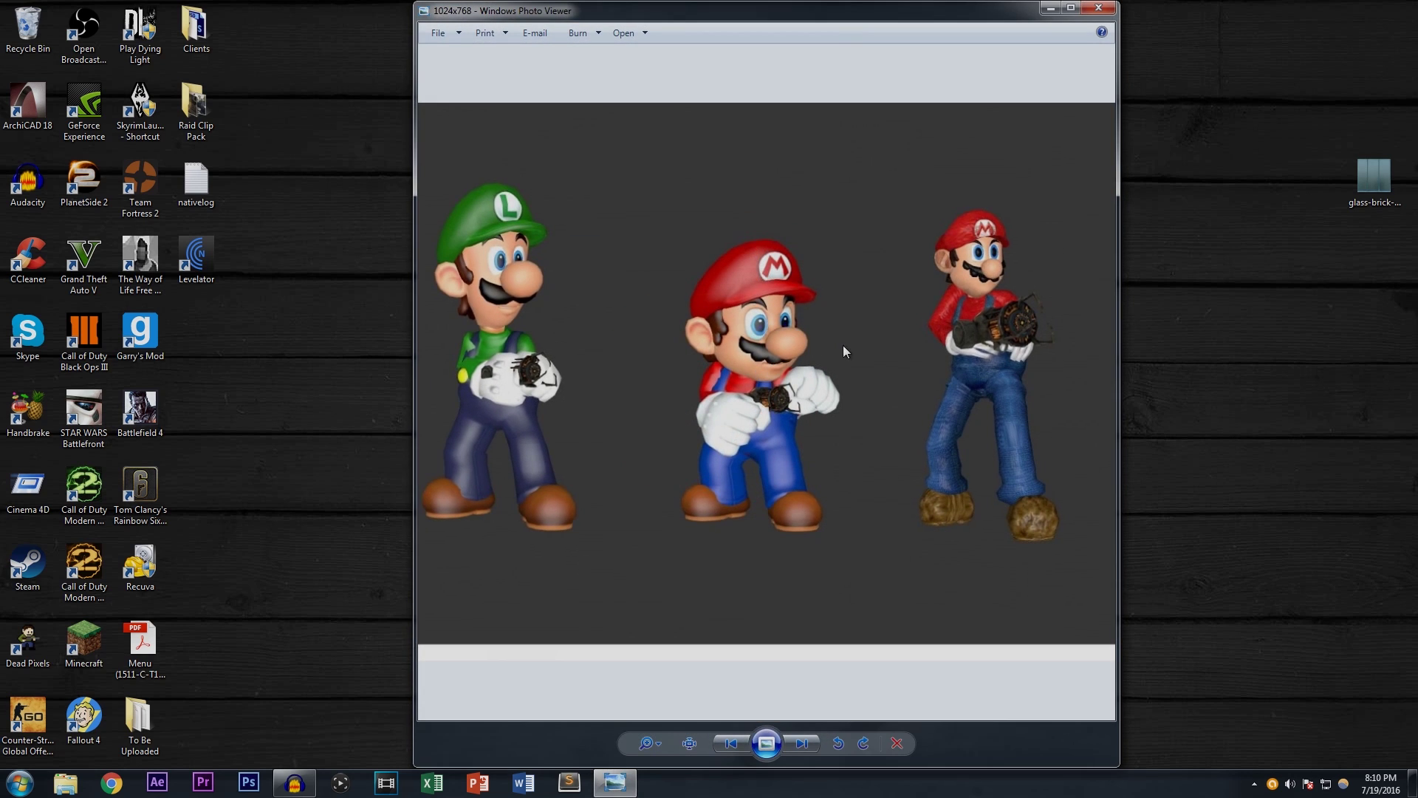
{"action": "left_click", "coordinate": [1099, 9]}
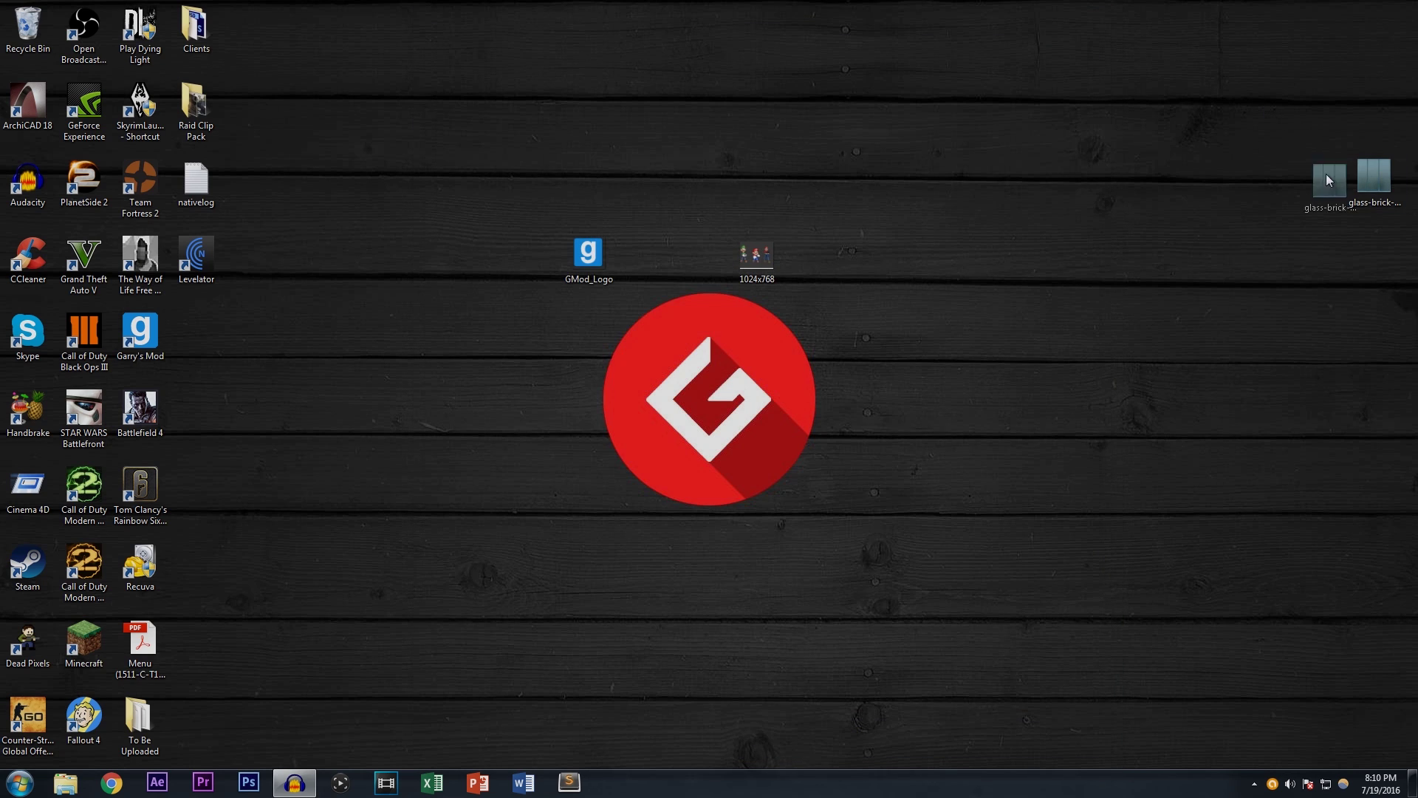
View the glass-brick-texture-500x500 image beside the other files, and return the three image files to the desktop's upper corner.
{"action": "left_click_drag", "start_coordinate": [860, 268], "coordinate": [860, 263]}
{"action": "left_click_drag", "start_coordinate": [771, 256], "coordinate": [657, 256]}
{"action": "left_click_drag", "start_coordinate": [858, 267], "coordinate": [694, 260]}
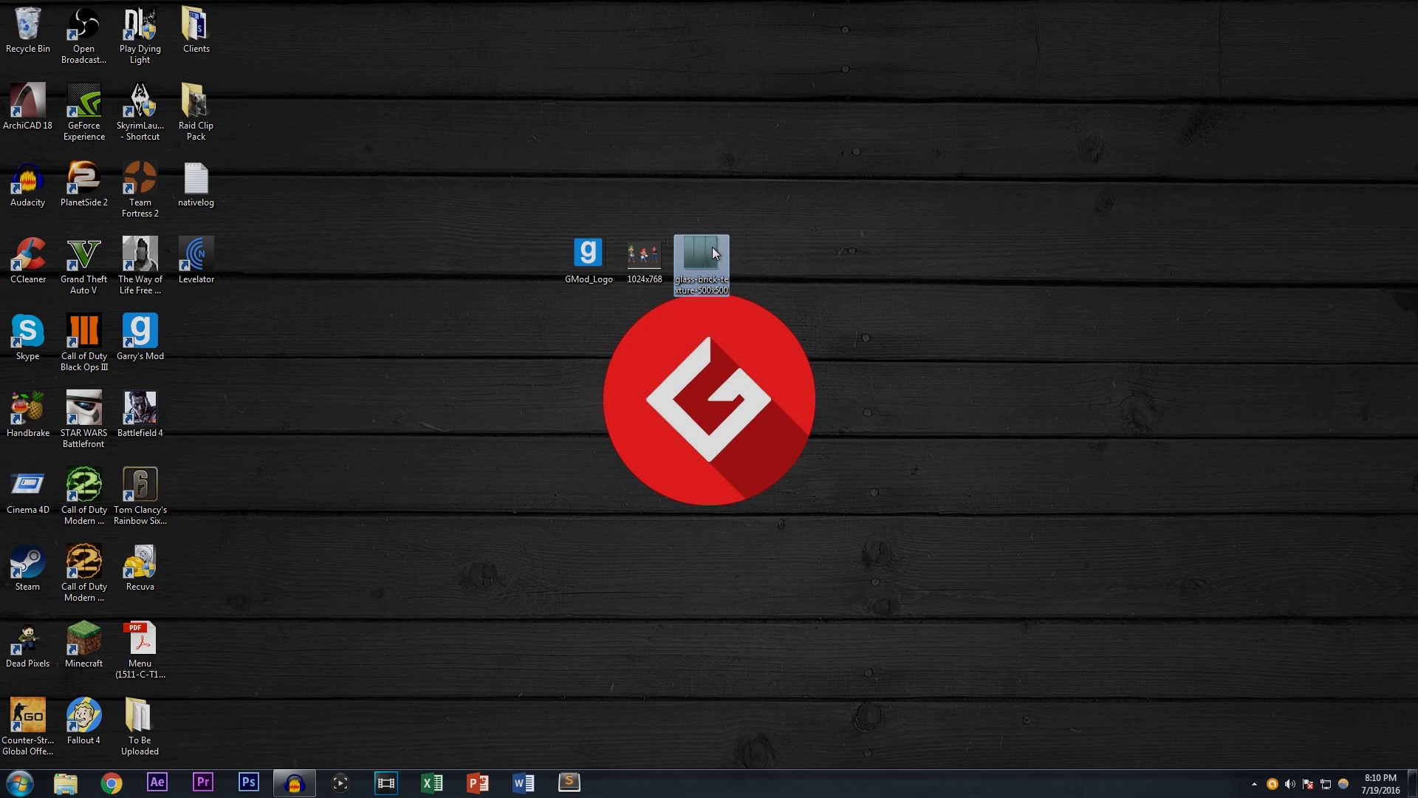
{"action": "double_click", "coordinate": [711, 248]}
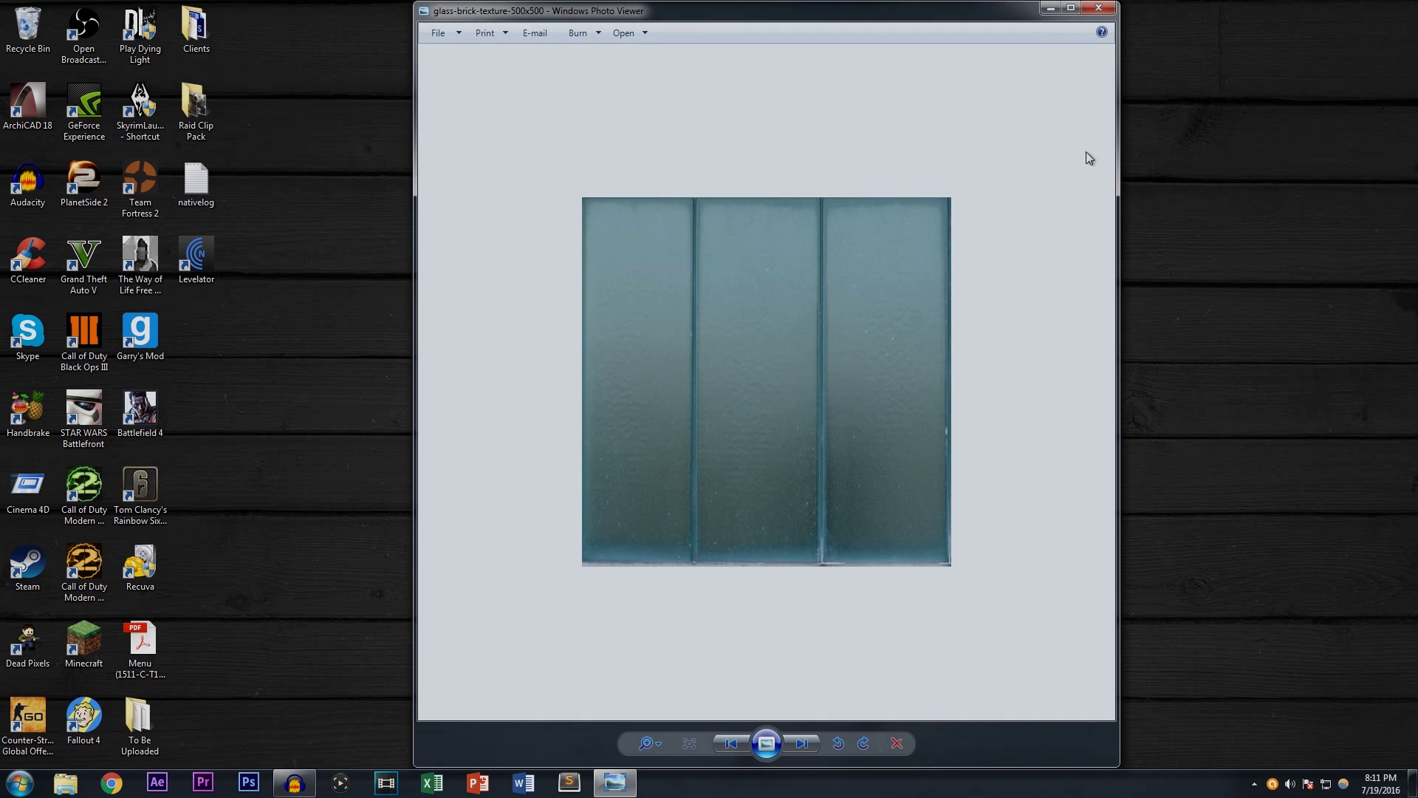
{"action": "left_click", "coordinate": [1089, 15]}
{"action": "left_click_drag", "start_coordinate": [558, 176], "coordinate": [1404, 33]}
{"action": "left_click", "coordinate": [1187, 195]}
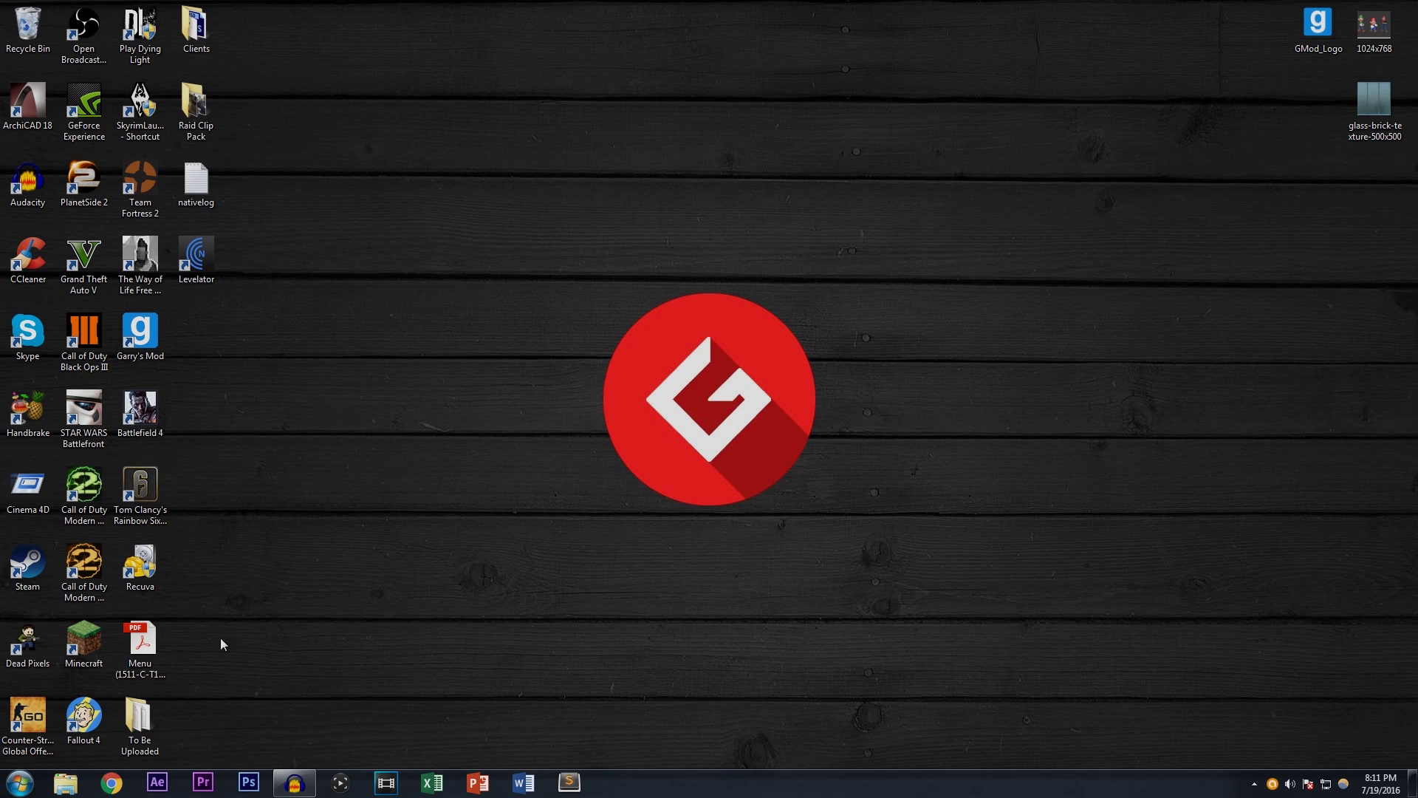
Switch to Photoshop, create a white 1280 × 720 pixel document at 100 pixels/inch, and add an empty layer.
{"action": "left_click", "coordinate": [249, 781]}
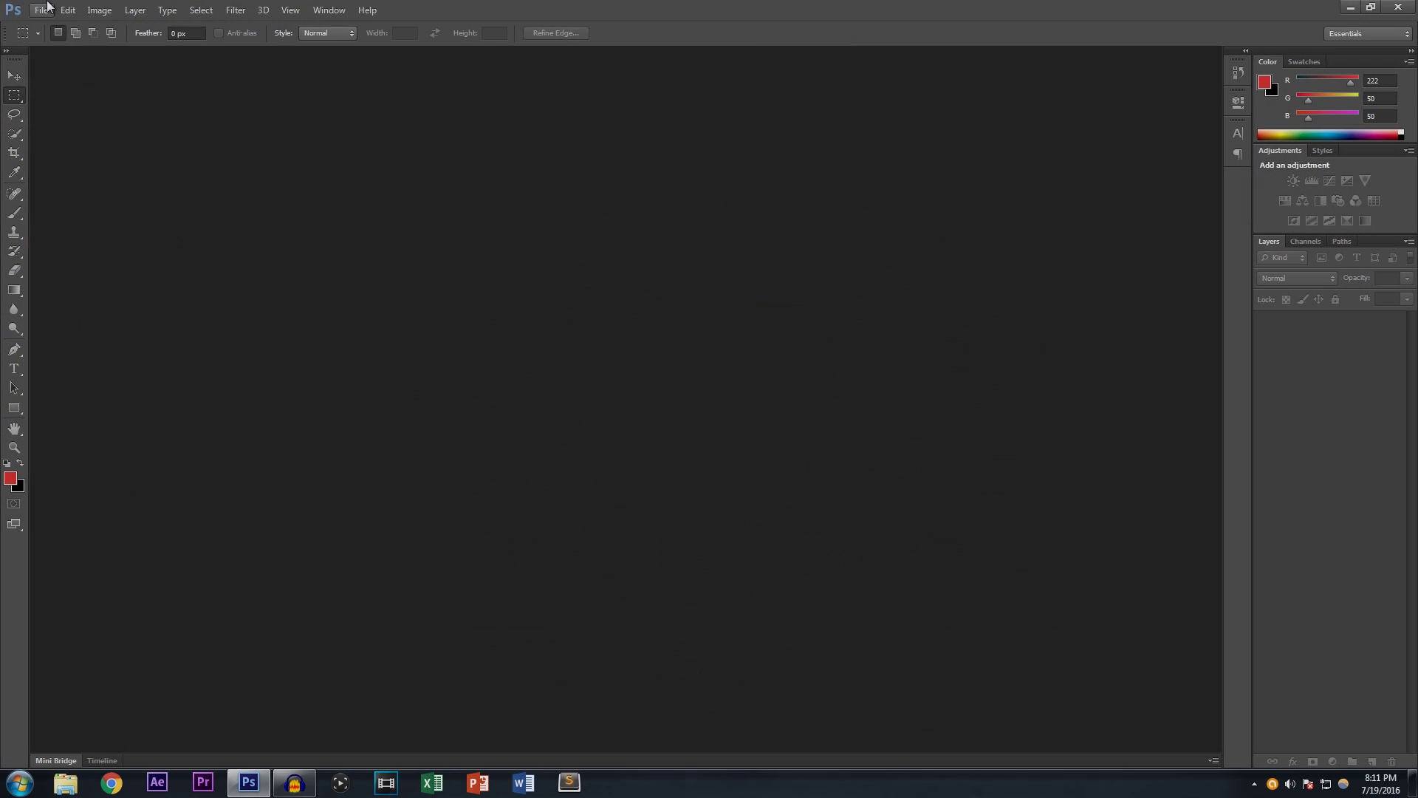
{"action": "left_click", "coordinate": [46, 9]}
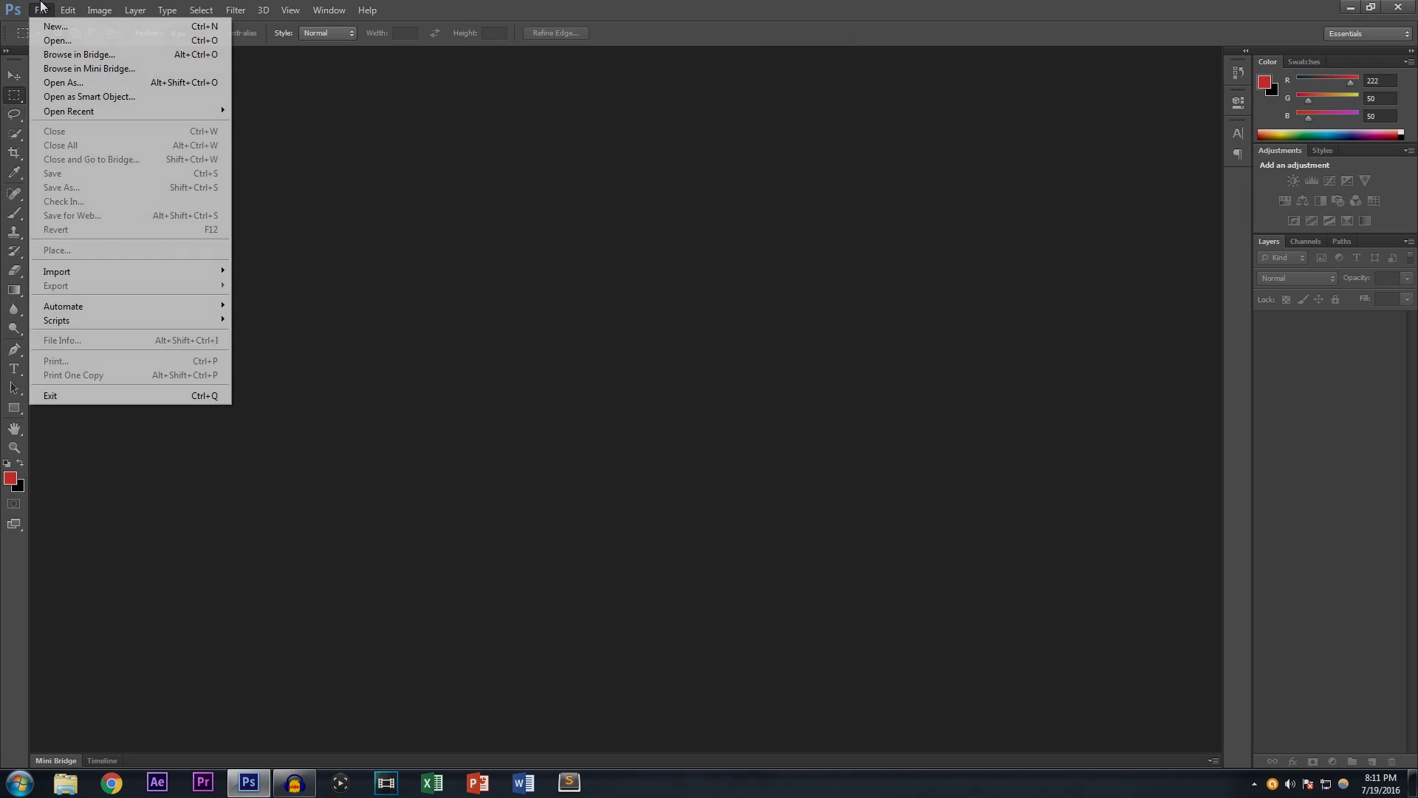
{"action": "left_click", "coordinate": [55, 26]}
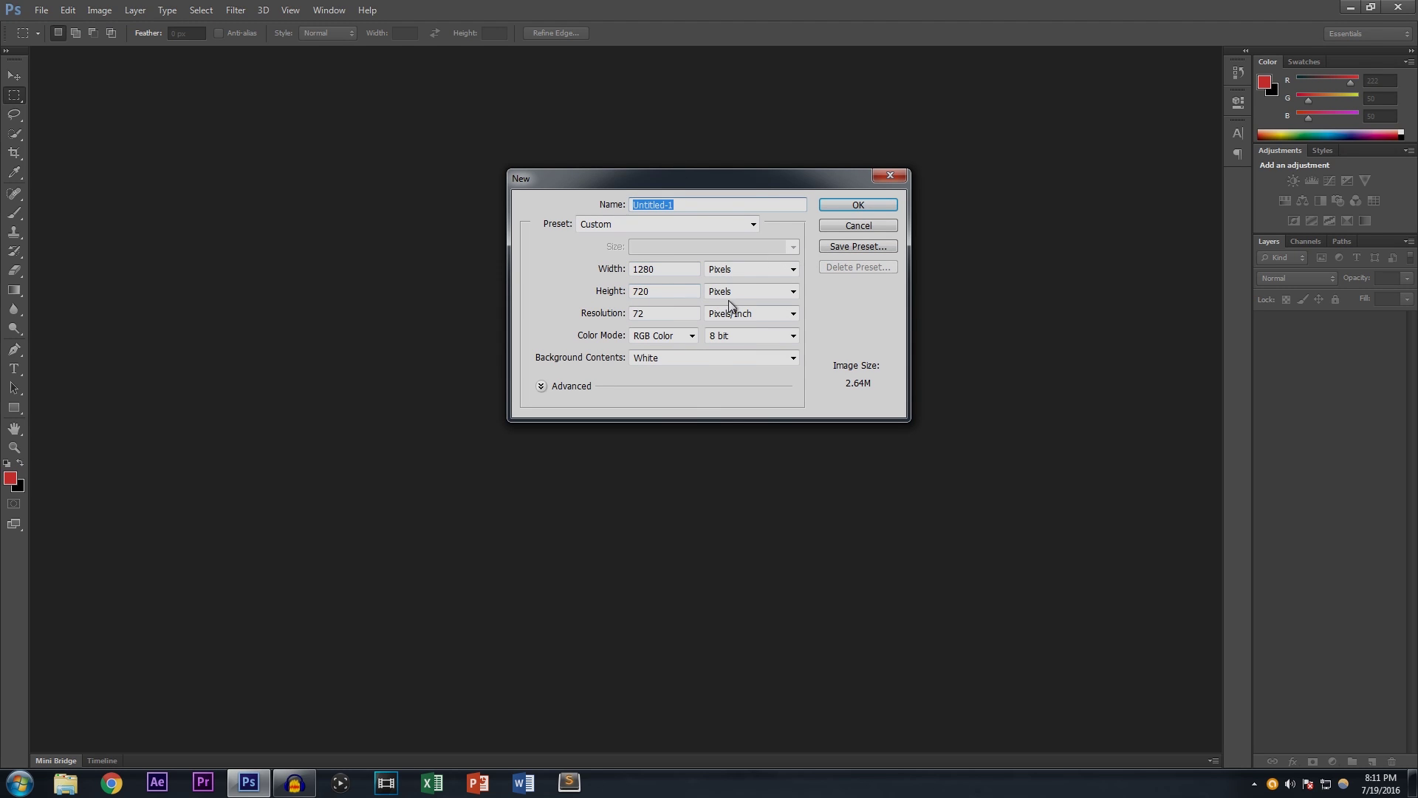
{"action": "double_click", "coordinate": [680, 315]}
{"action": "type", "text": "100"}
{"action": "key", "text": "Return"}
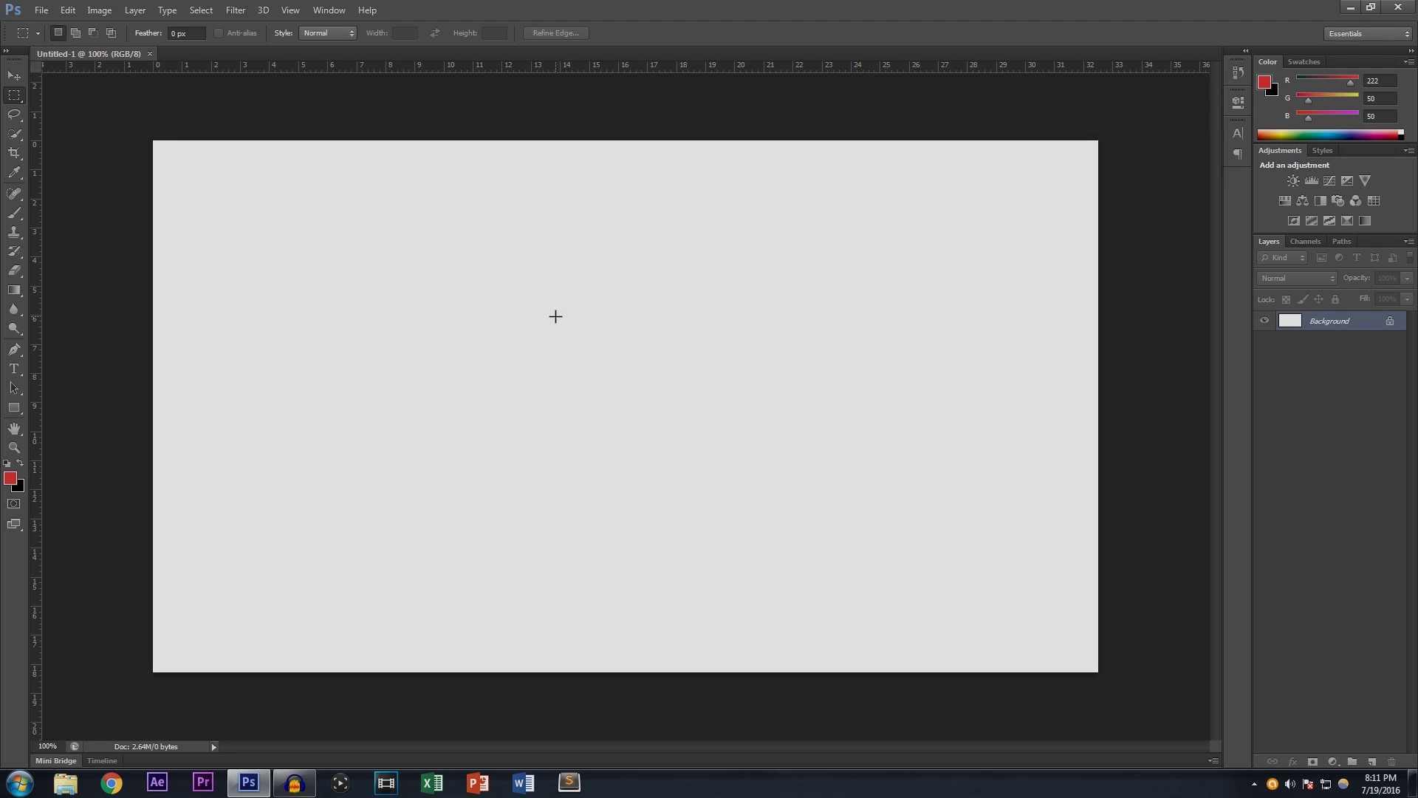
{"action": "left_click", "coordinate": [1372, 761]}
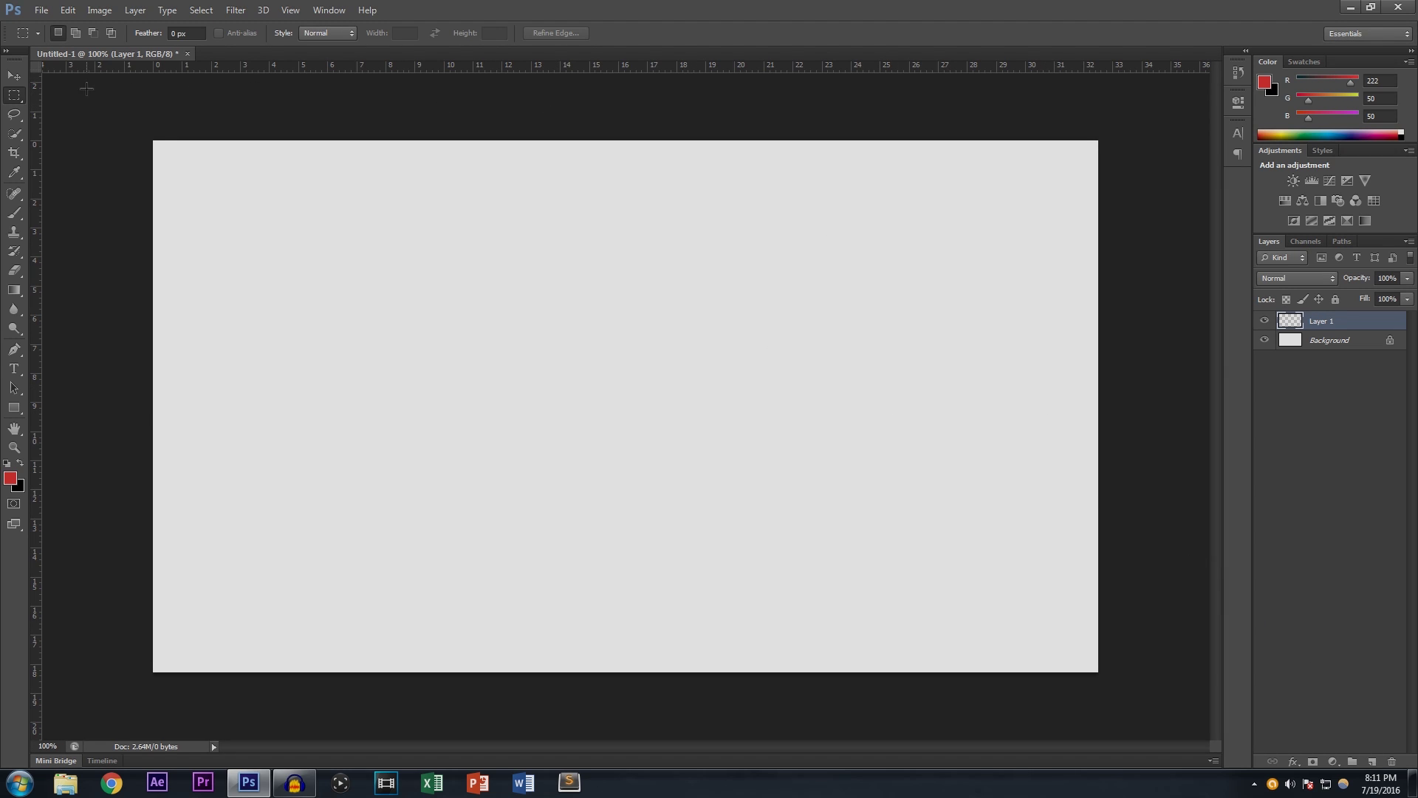
Place a vertical and a horizontal guide from the rulers so that they cross at the canvas centre.
{"action": "left_click", "coordinate": [18, 75]}
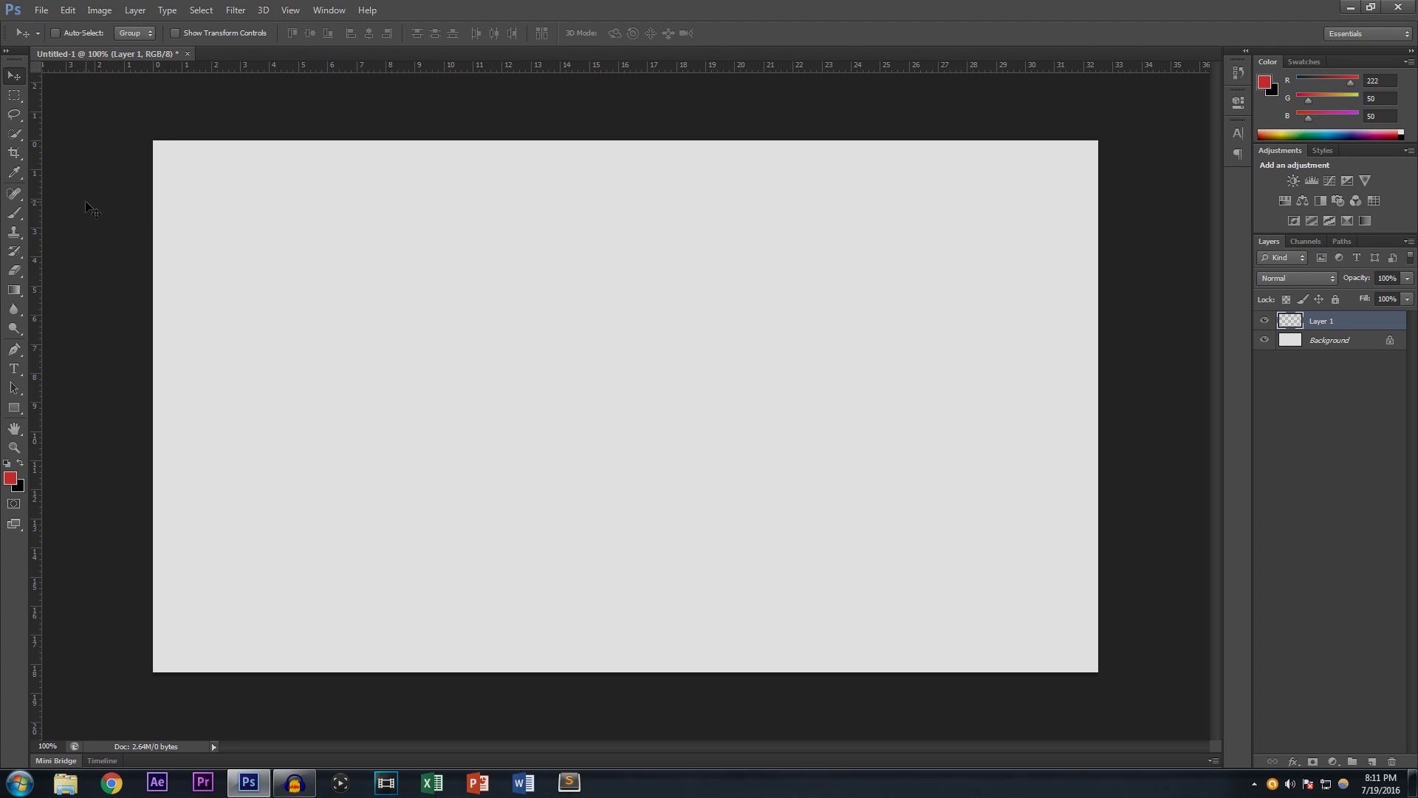
{"action": "key", "text": "ctrl+r"}
{"action": "key", "text": "ctrl+r"}
{"action": "key", "text": "ctrl+r"}
{"action": "key", "text": "ctrl+r"}
{"action": "key", "text": "ctrl+r"}
{"action": "key", "text": "ctrl+r"}
{"action": "left_click_drag", "start_coordinate": [37, 232], "coordinate": [626, 376]}
{"action": "left_click_drag", "start_coordinate": [665, 68], "coordinate": [687, 406]}
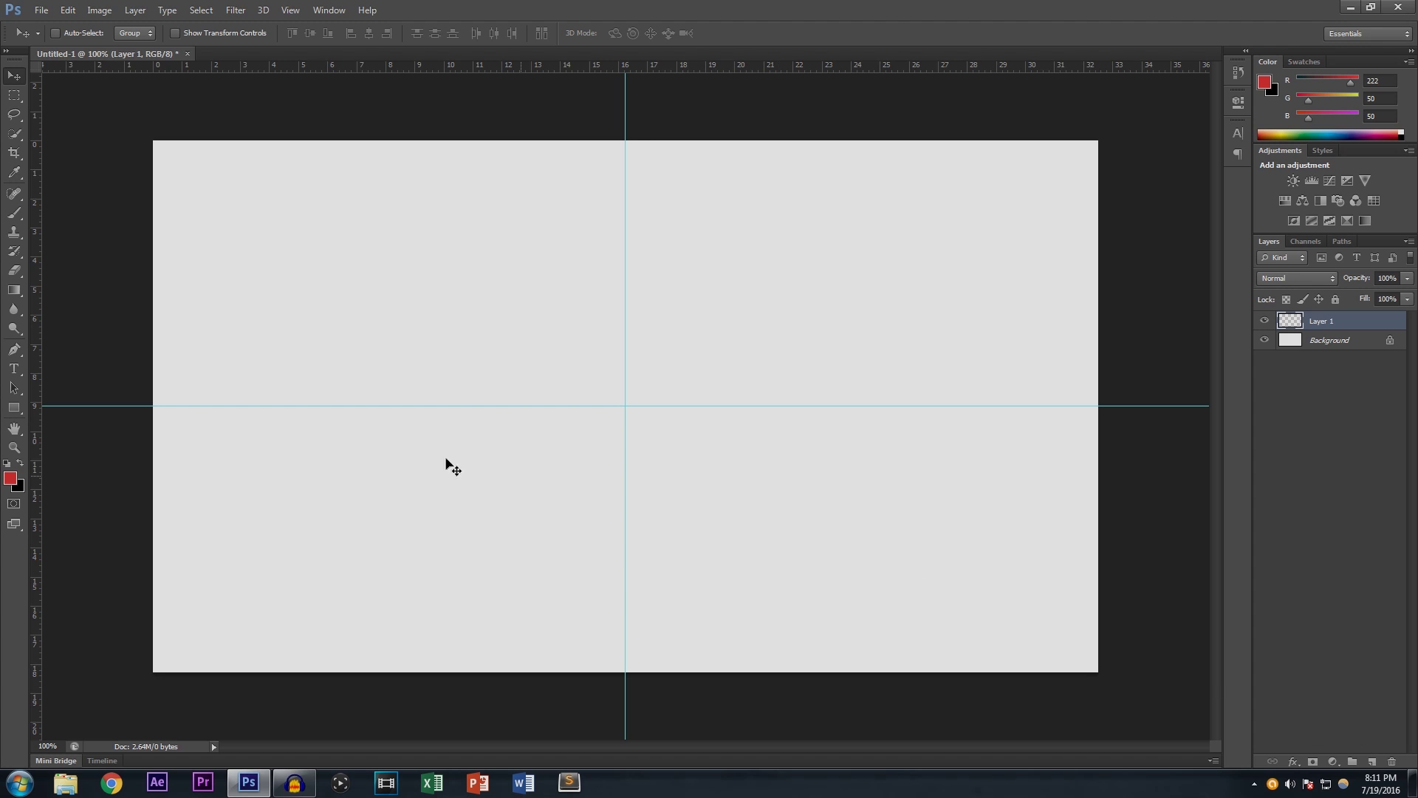
Fill the new layer with a linear Spectrum gradient running diagonally from the canvas's lower-left corner to its upper-right corner.
{"action": "left_click", "coordinate": [17, 289]}
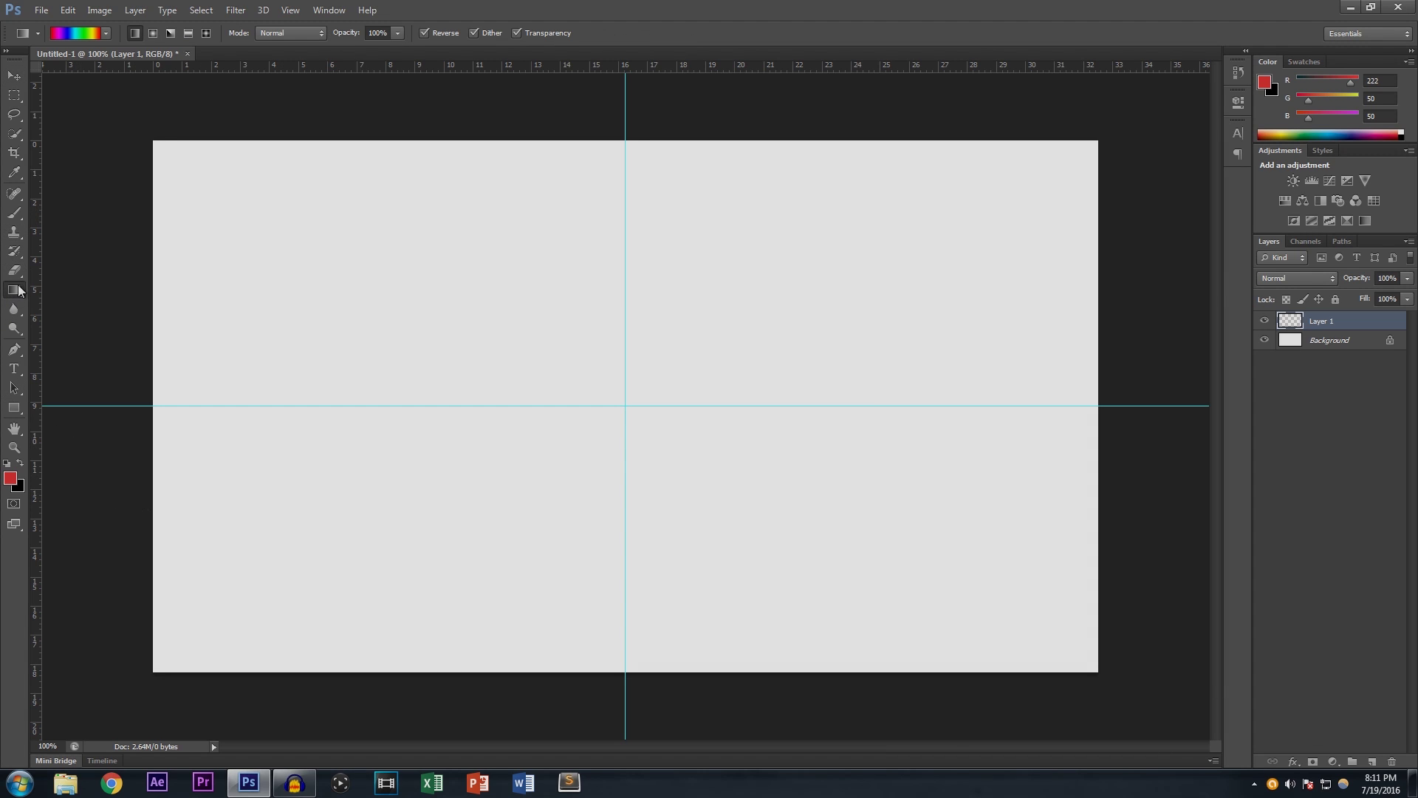
{"action": "left_click", "coordinate": [81, 33]}
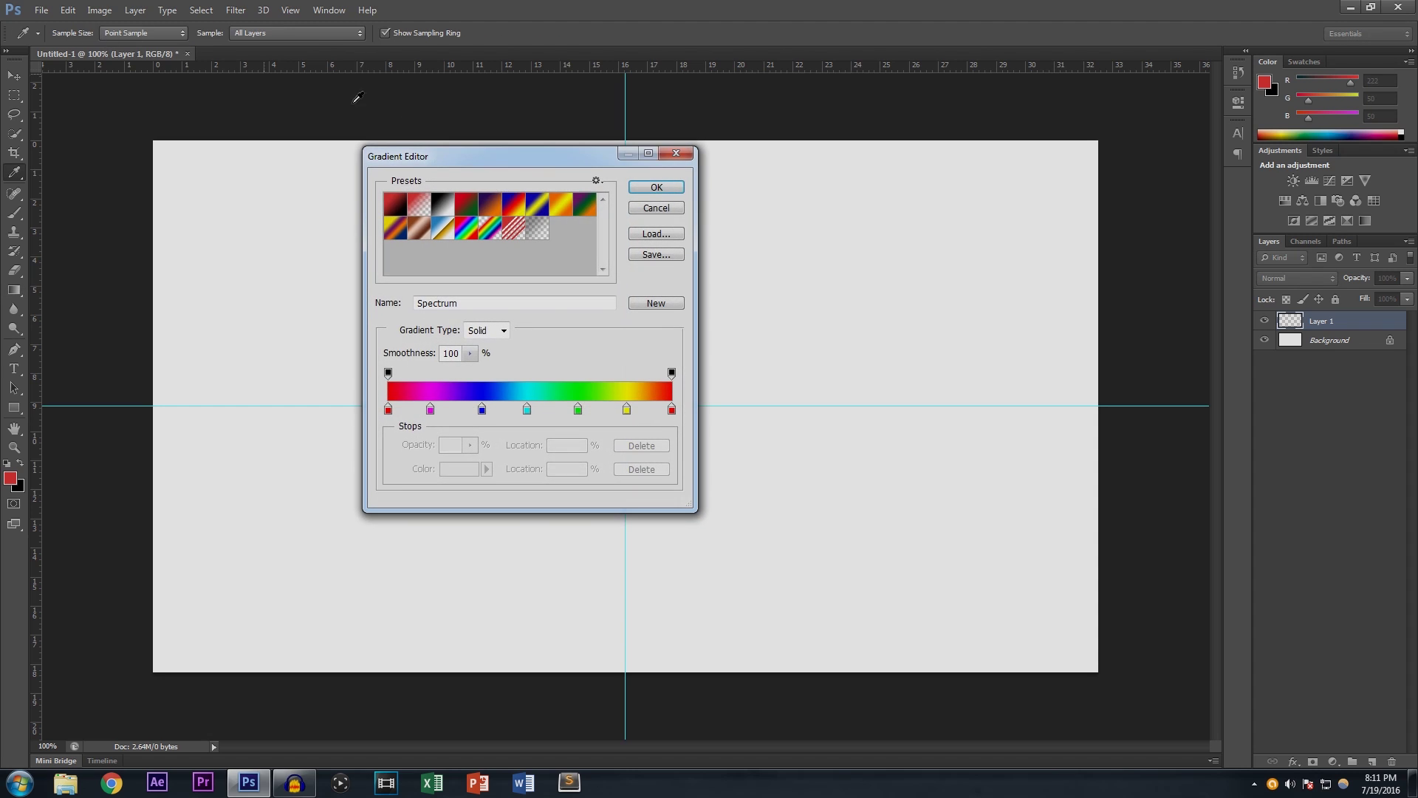
{"action": "left_click", "coordinate": [654, 189]}
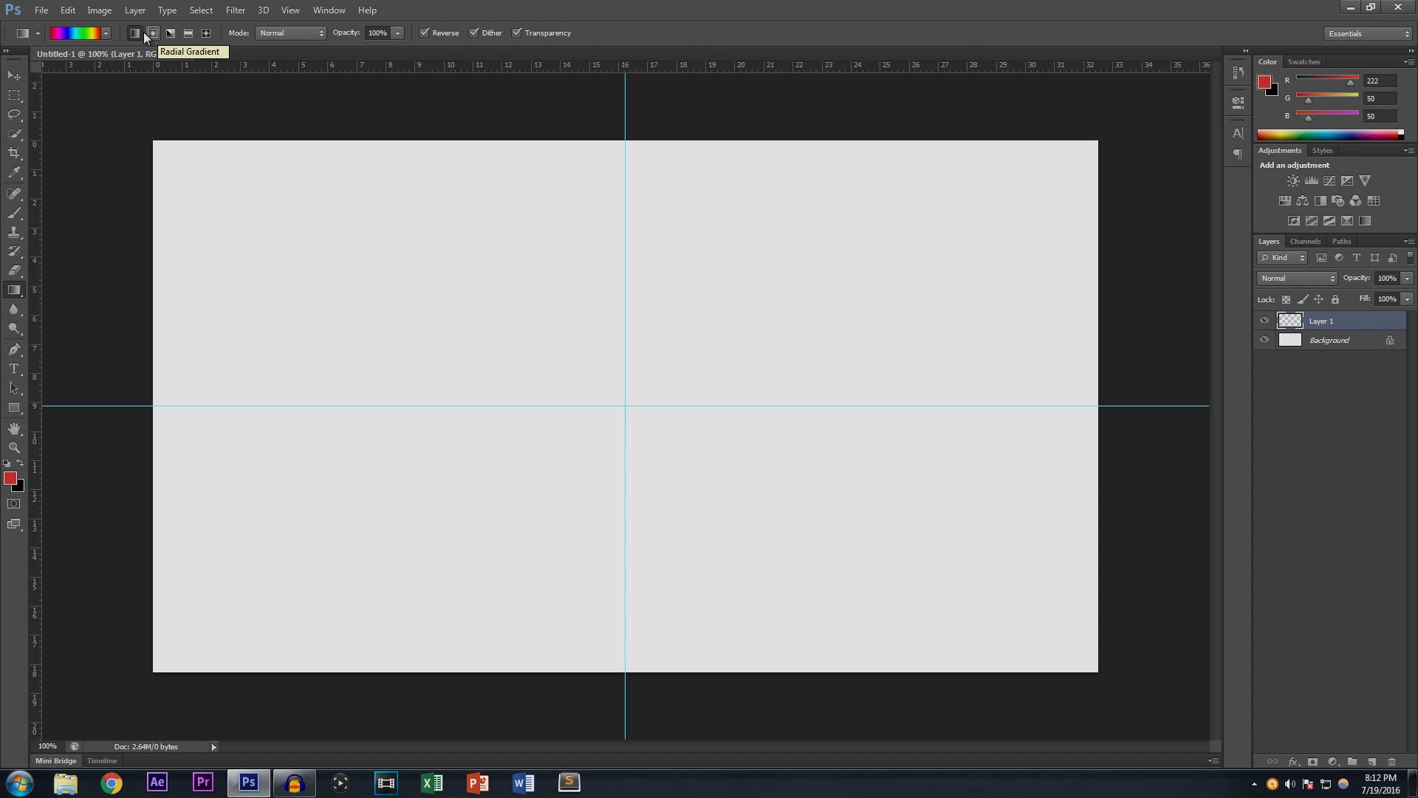
{"action": "left_click", "coordinate": [73, 34]}
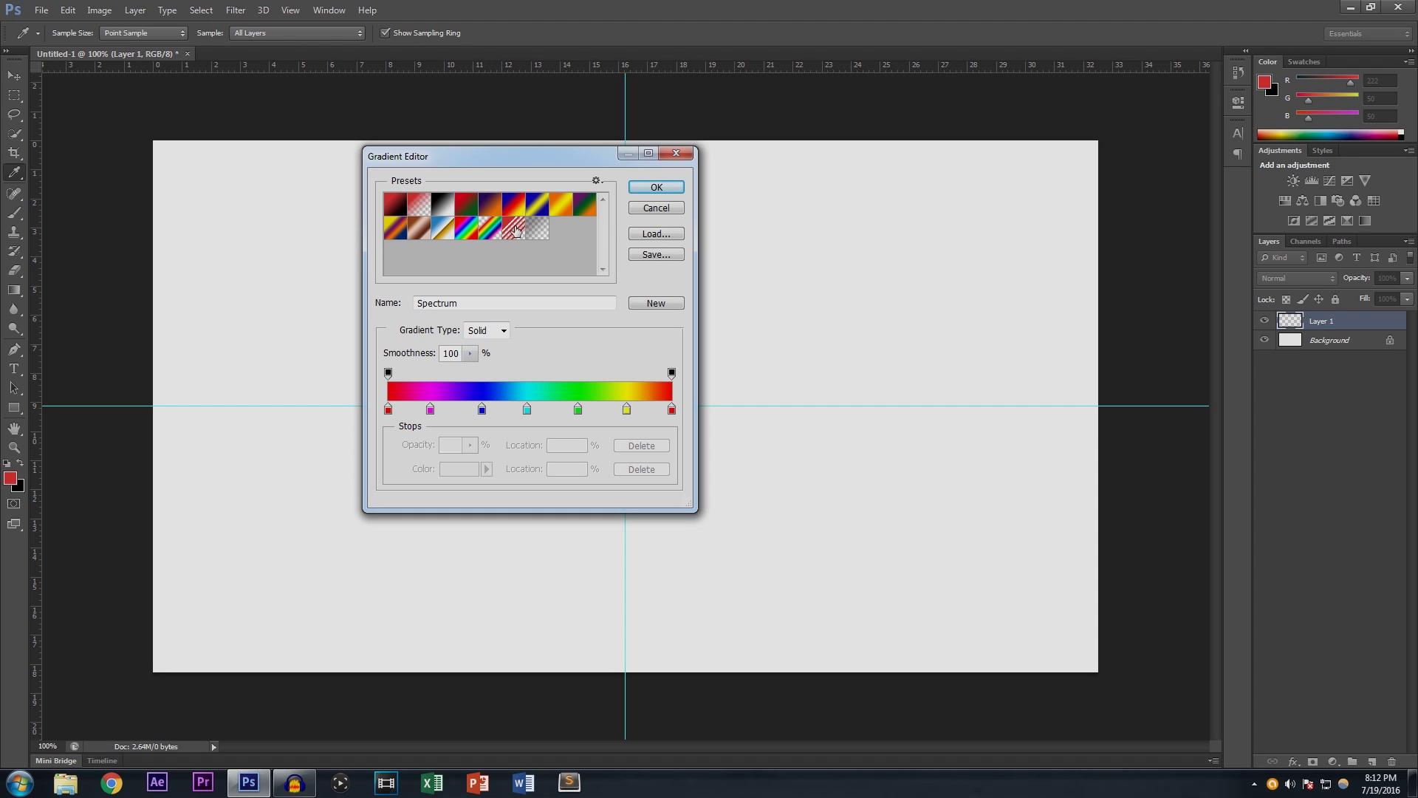
{"action": "left_click", "coordinate": [493, 232]}
{"action": "left_click", "coordinate": [466, 230]}
{"action": "left_click", "coordinate": [654, 194]}
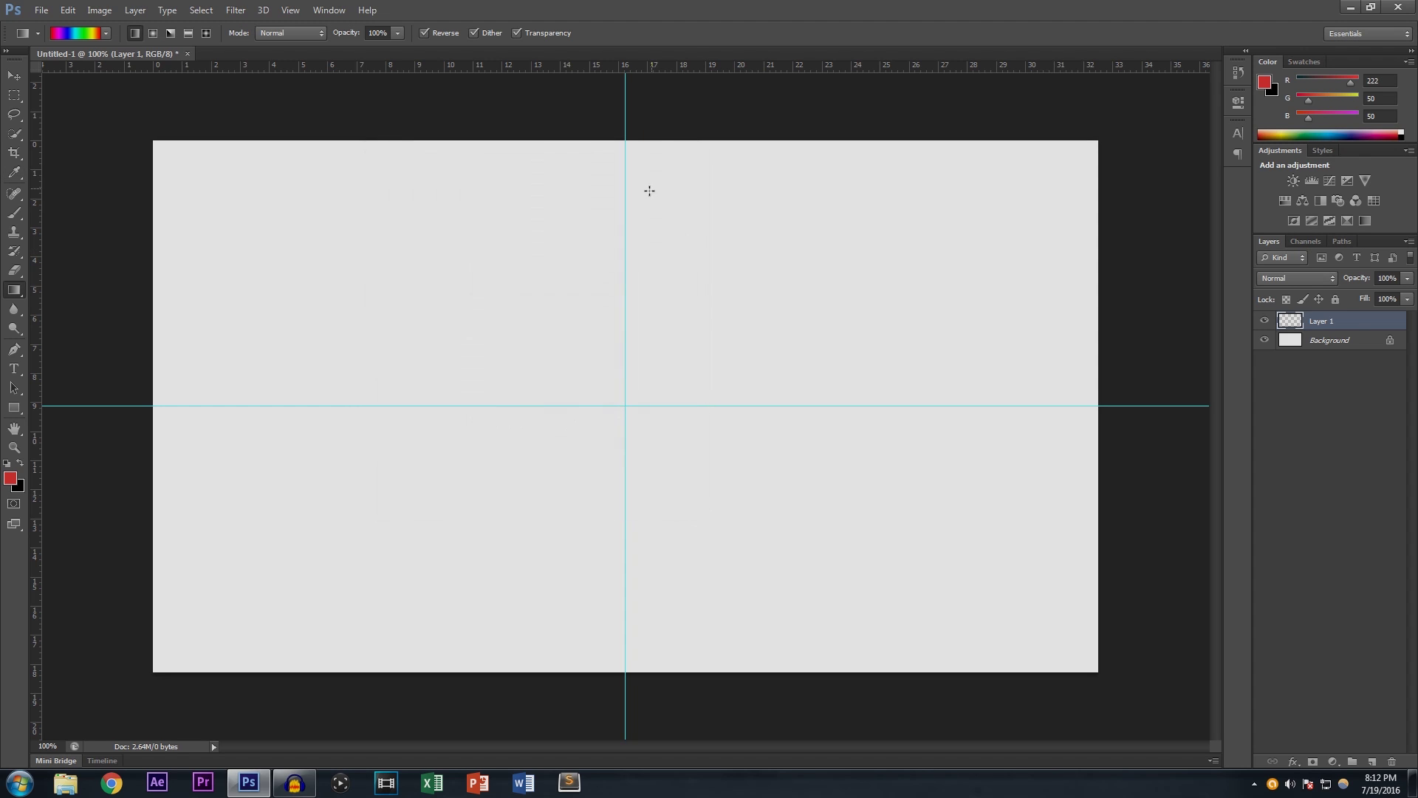
{"action": "left_click_drag", "start_coordinate": [185, 653], "coordinate": [1099, 139]}
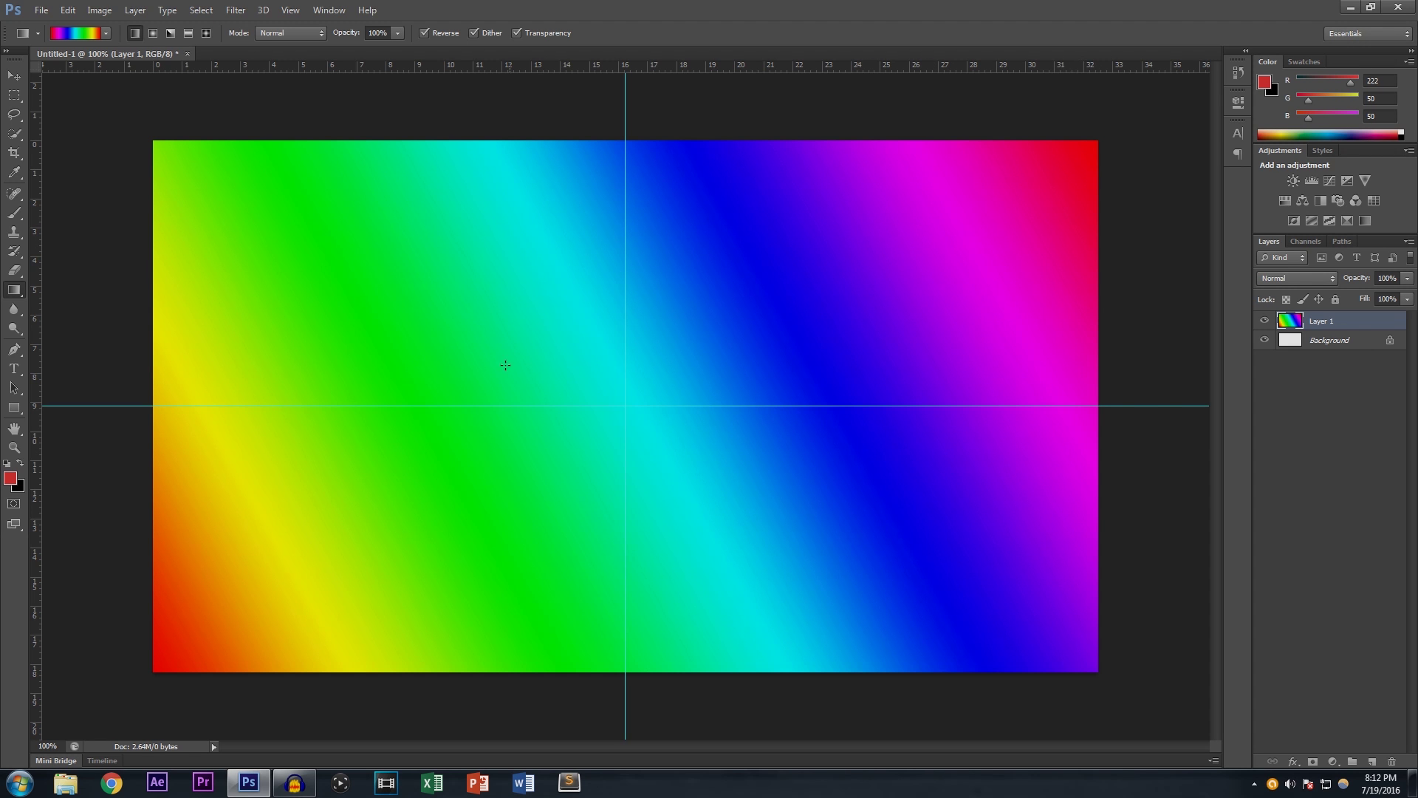
{"action": "left_click", "coordinate": [14, 75]}
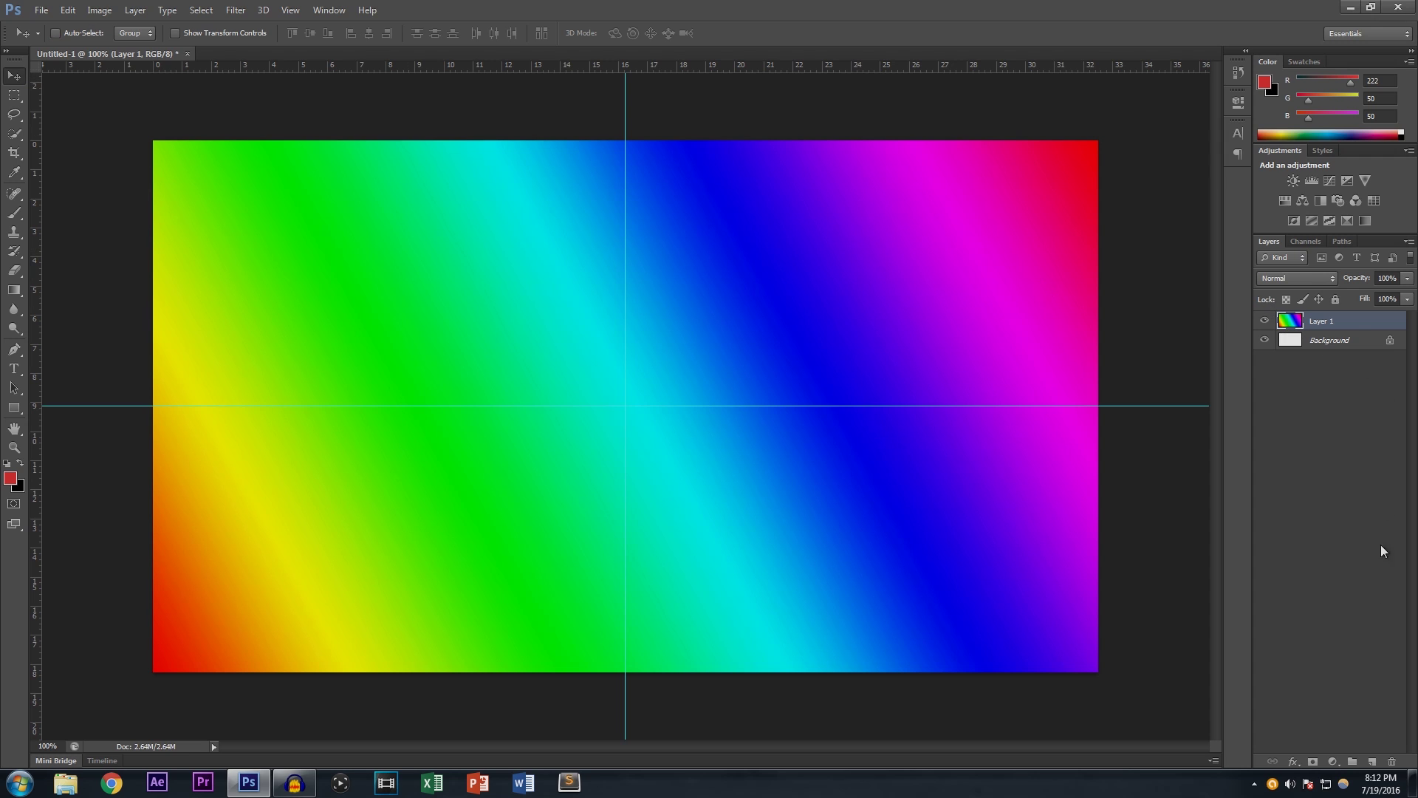
{"action": "left_click", "coordinate": [1372, 762]}
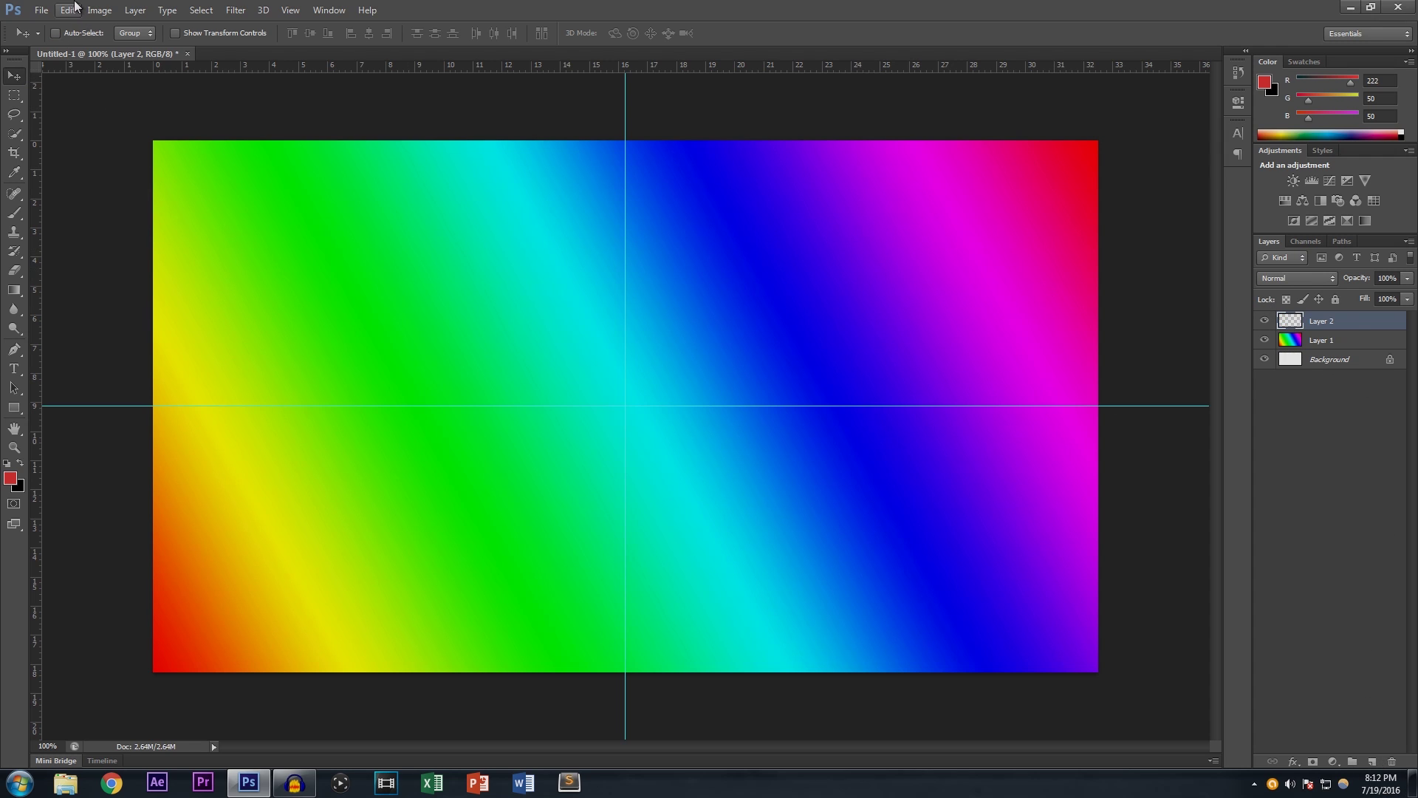
{"action": "left_click", "coordinate": [45, 12]}
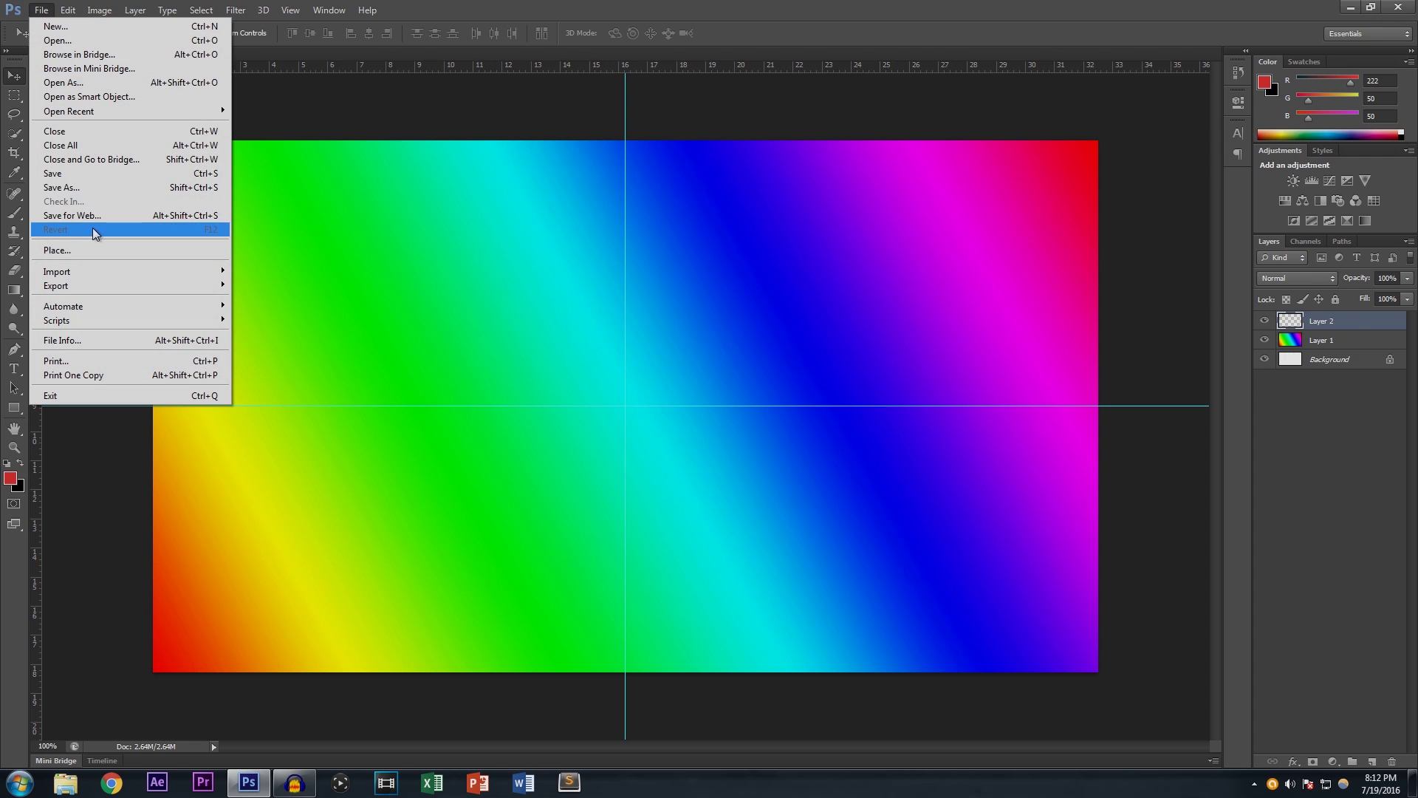
{"action": "left_click", "coordinate": [90, 249]}
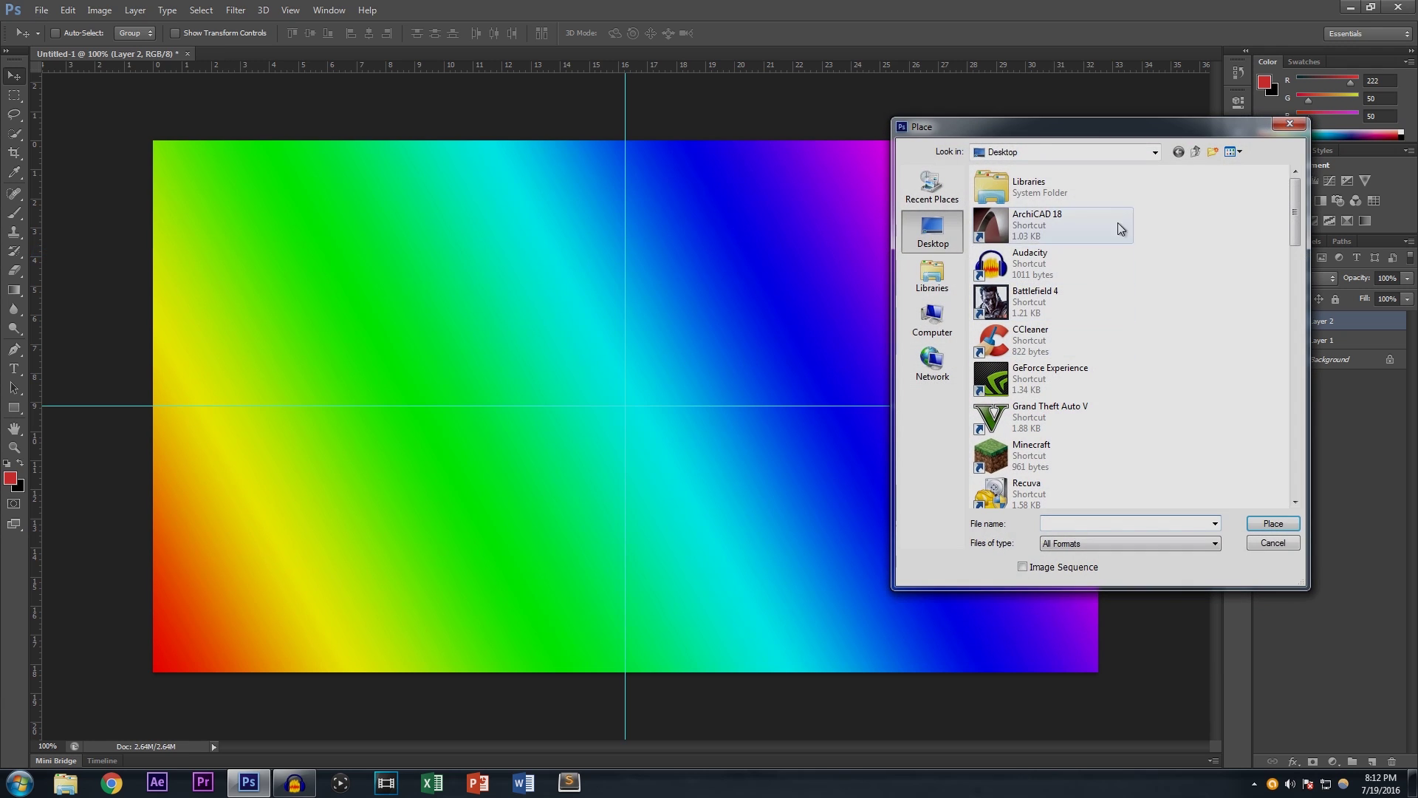
{"action": "left_click_drag", "start_coordinate": [1085, 129], "coordinate": [657, 125]}
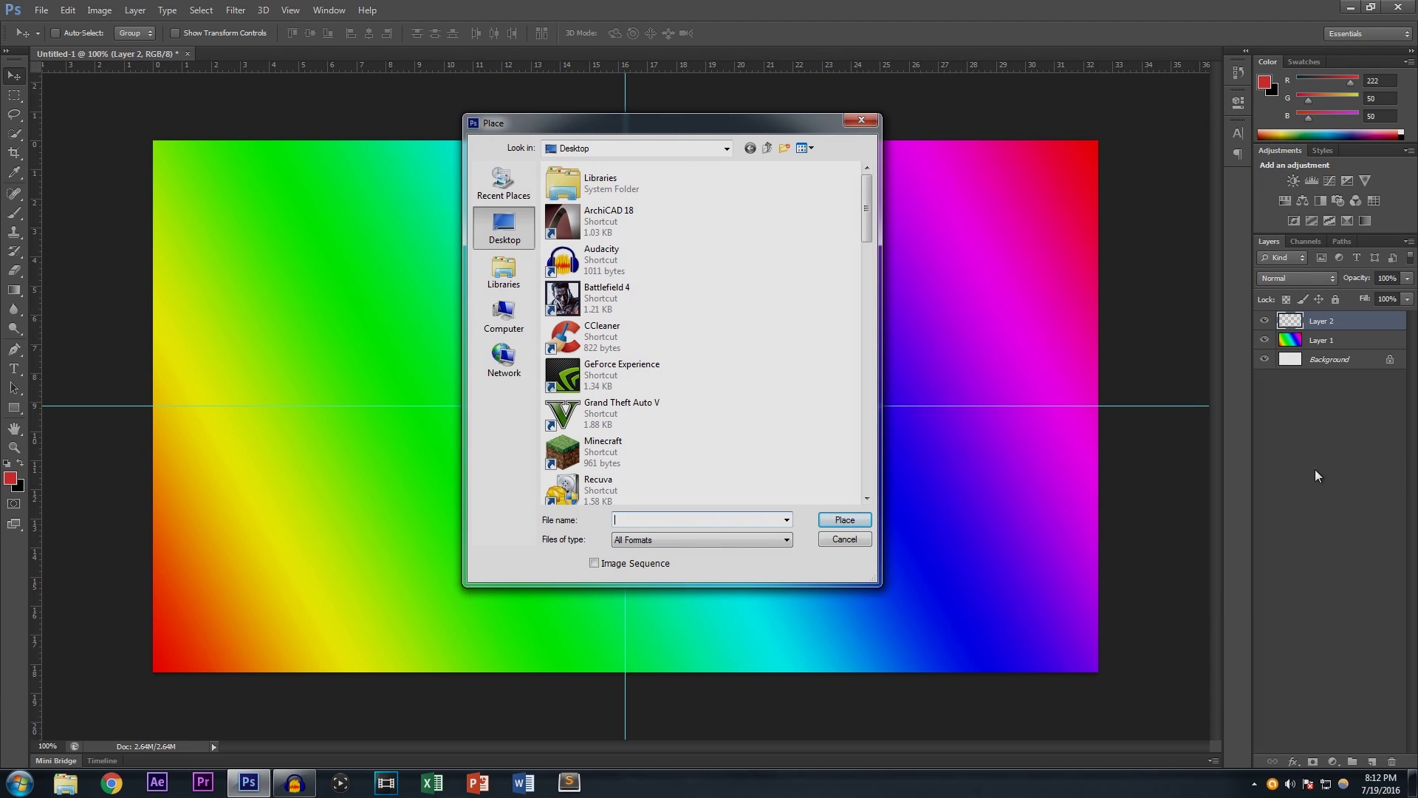
{"action": "left_click_drag", "start_coordinate": [868, 214], "coordinate": [863, 284]}
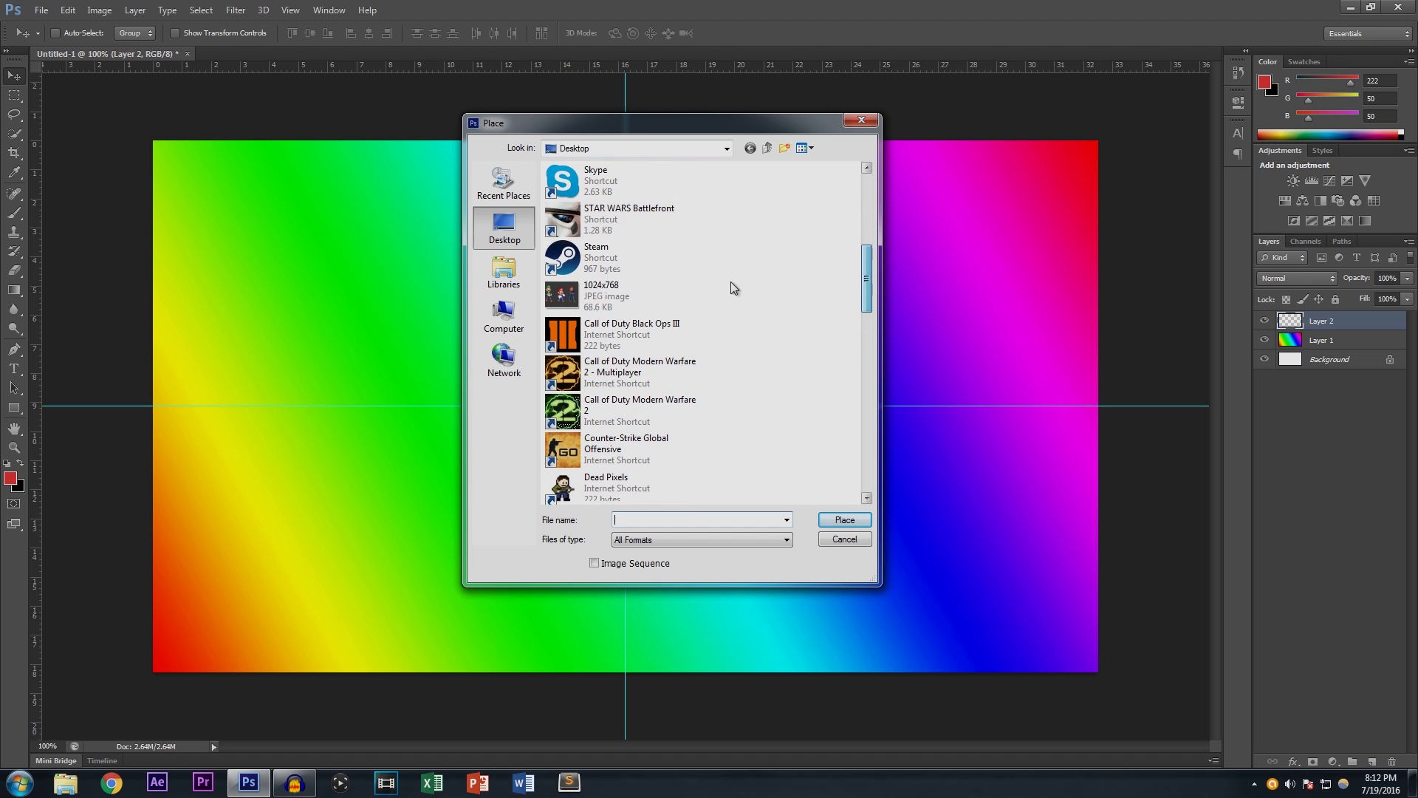
{"action": "left_click", "coordinate": [630, 294]}
{"action": "left_click", "coordinate": [842, 522]}
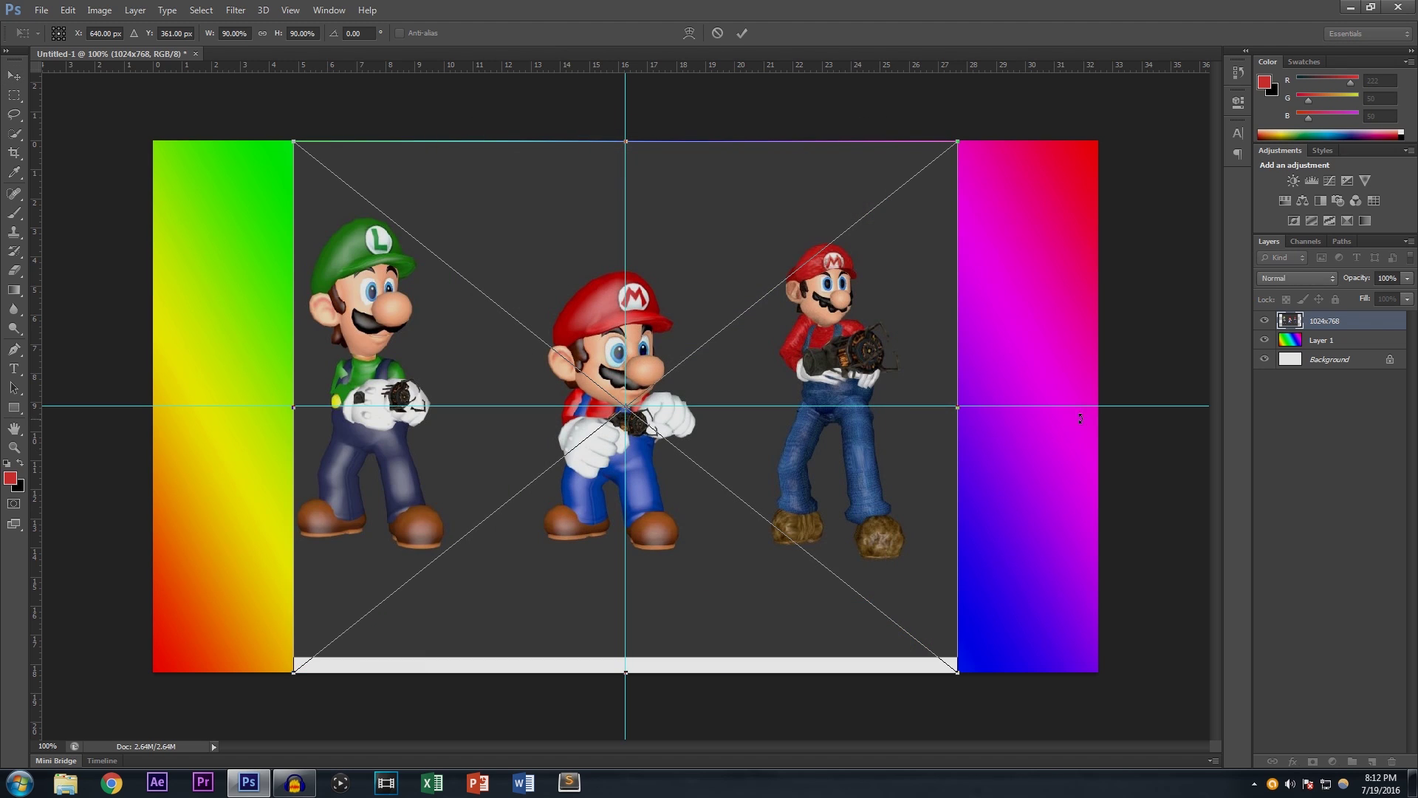
{"action": "key", "text": "Escape"}
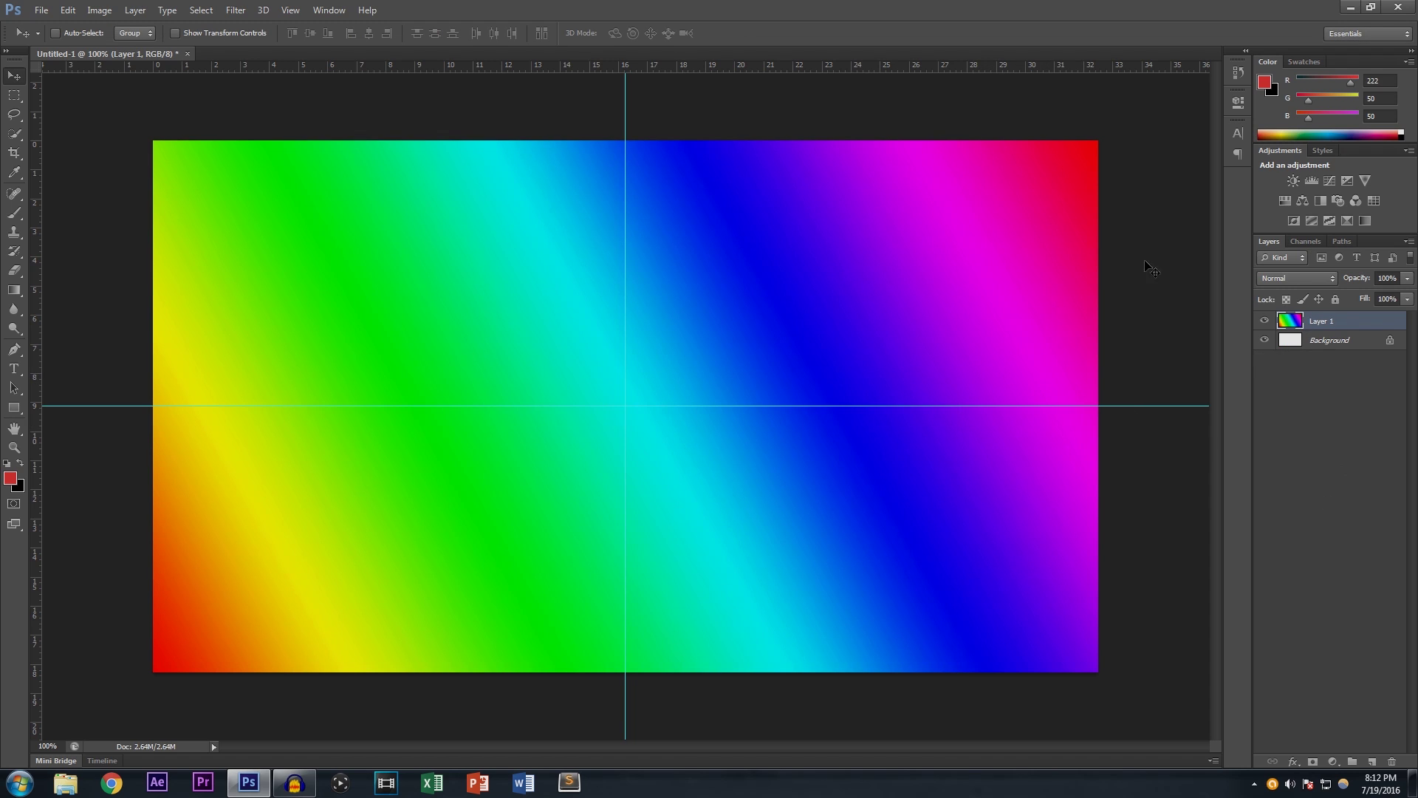
Place the 1024x768 character image from the desktop above the gradient and nudge it up to the canvas's upper edge.
{"action": "left_click", "coordinate": [51, 10]}
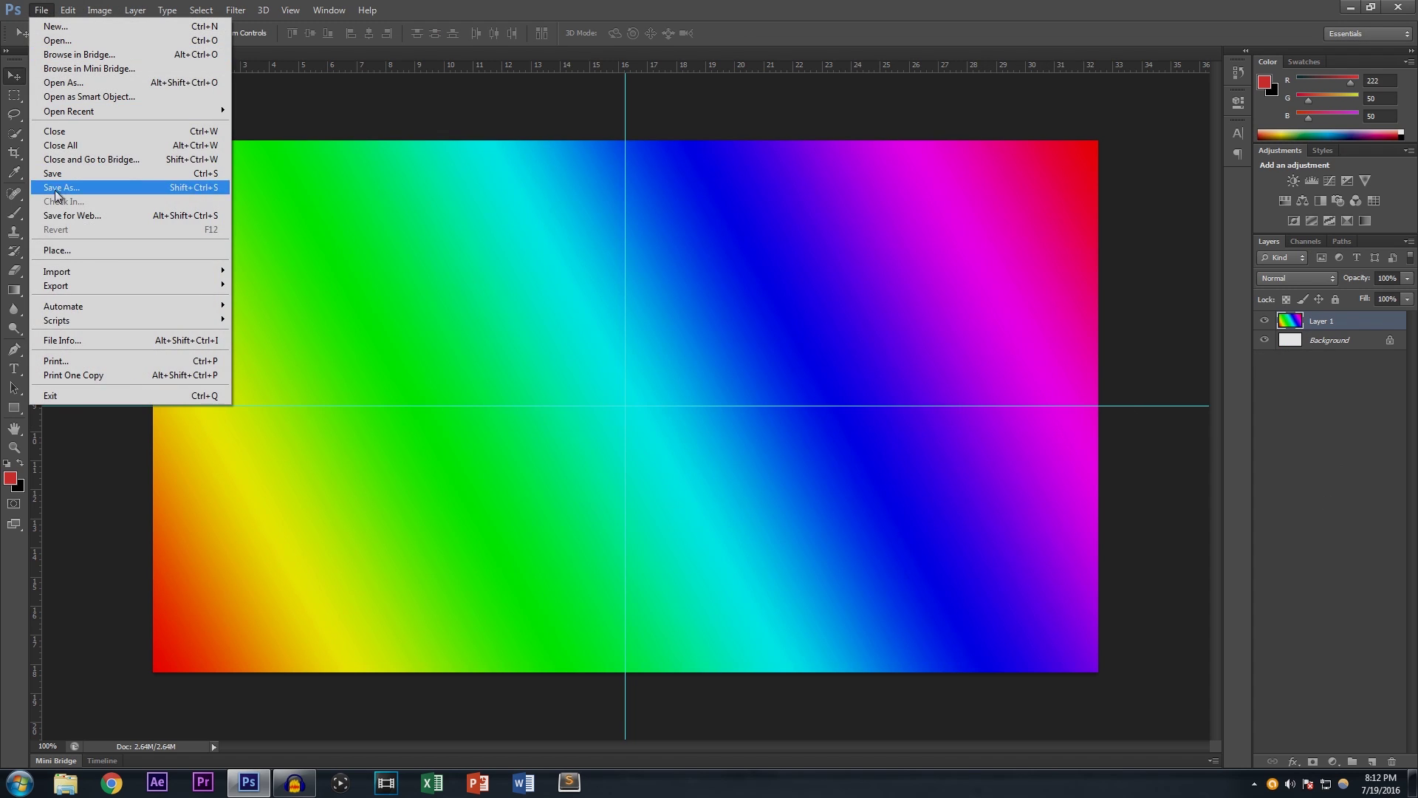
{"action": "left_click", "coordinate": [56, 250]}
{"action": "left_click", "coordinate": [592, 331]}
{"action": "scroll", "coordinate": [593, 359], "scroll_direction": "down", "scroll_amount": 2}
{"action": "scroll", "coordinate": [591, 360], "scroll_direction": "down", "scroll_amount": 3}
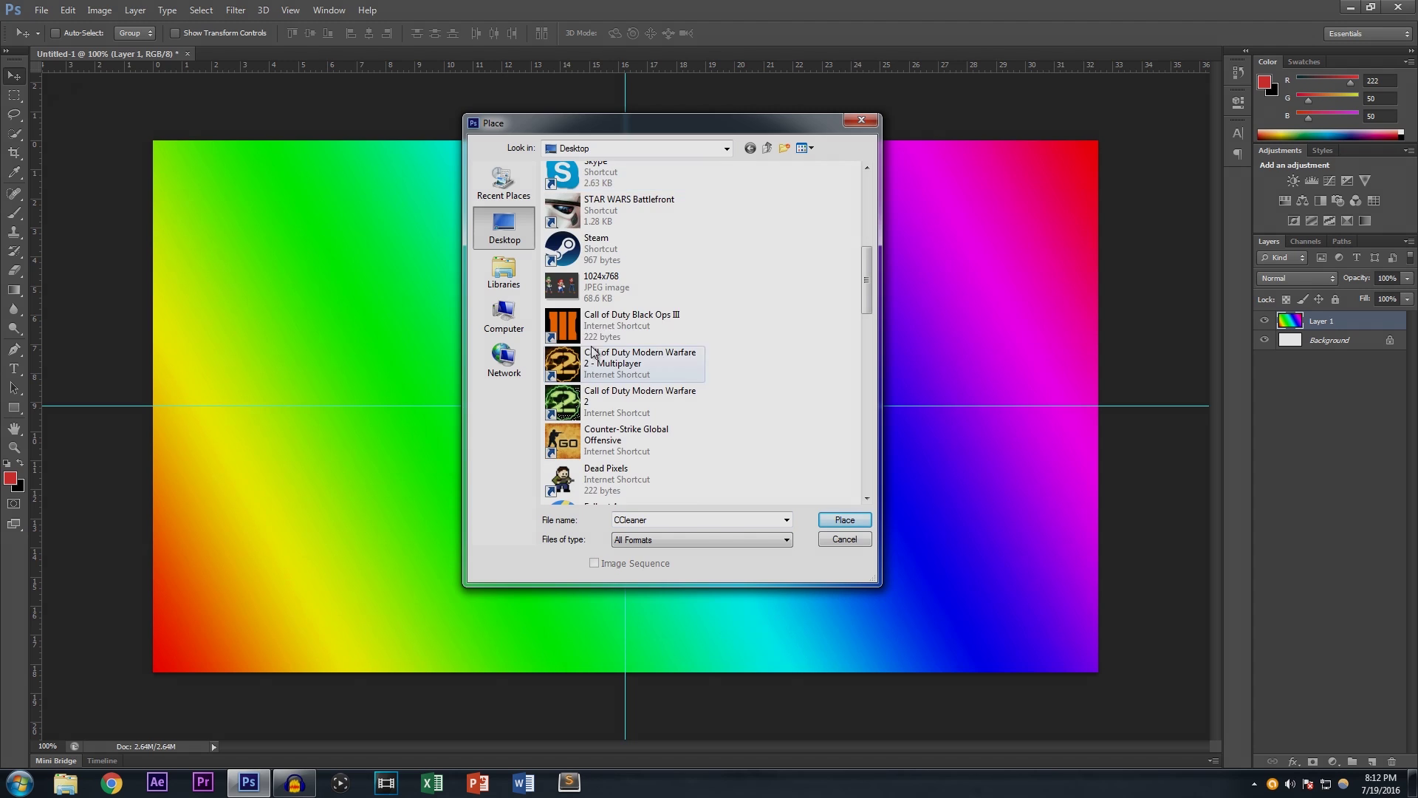
{"action": "left_click", "coordinate": [599, 286]}
{"action": "left_click", "coordinate": [843, 520]}
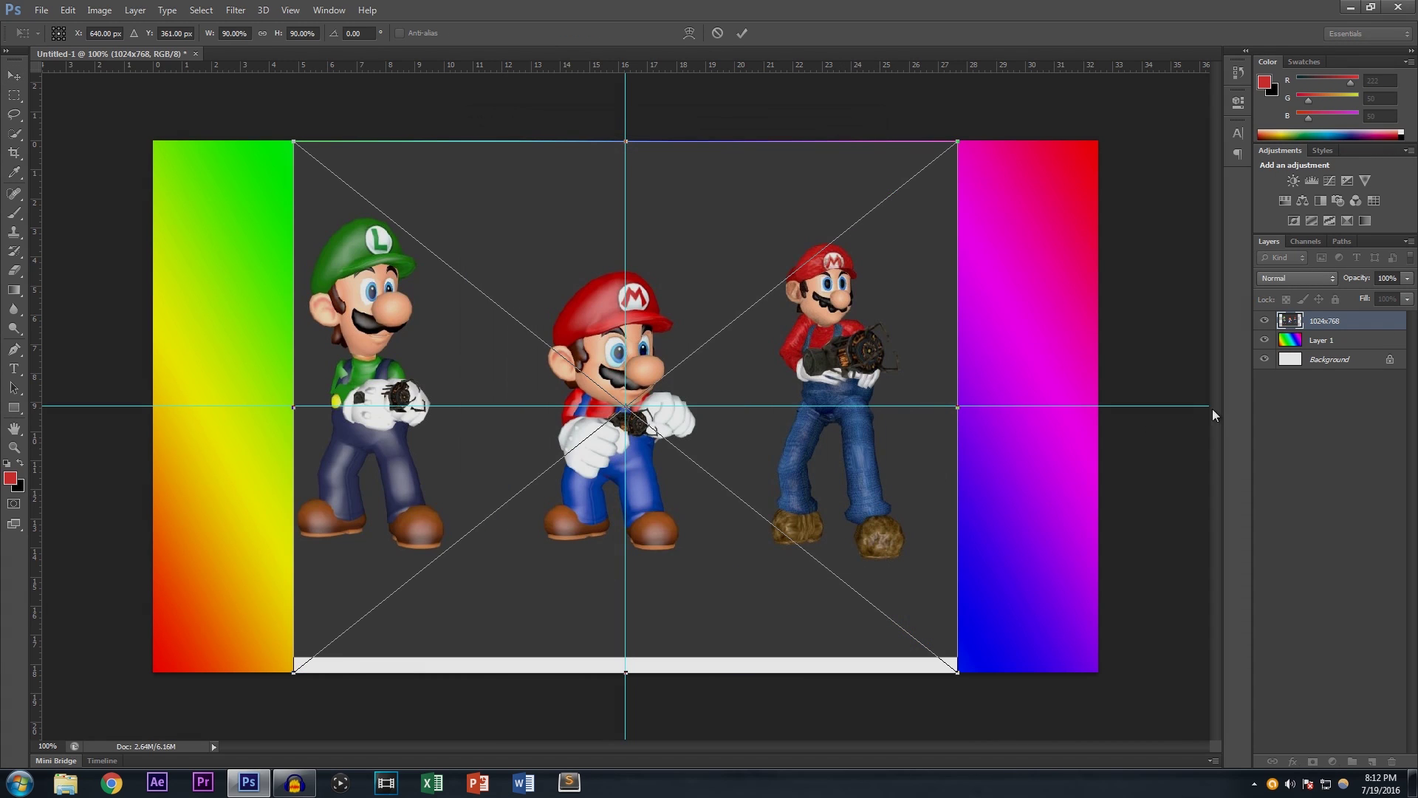
{"action": "key", "text": "Return"}
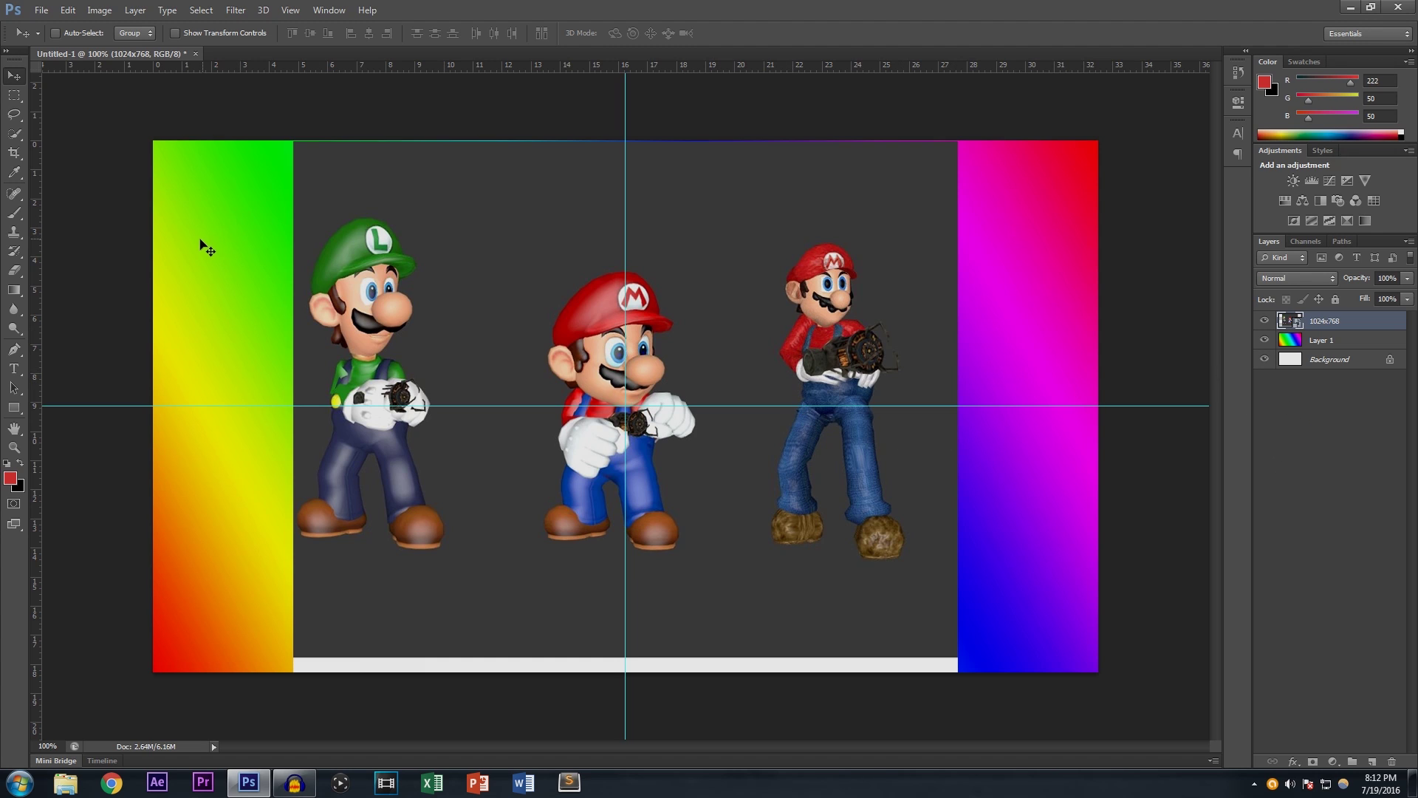
{"action": "left_click_drag", "start_coordinate": [441, 303], "coordinate": [443, 301]}
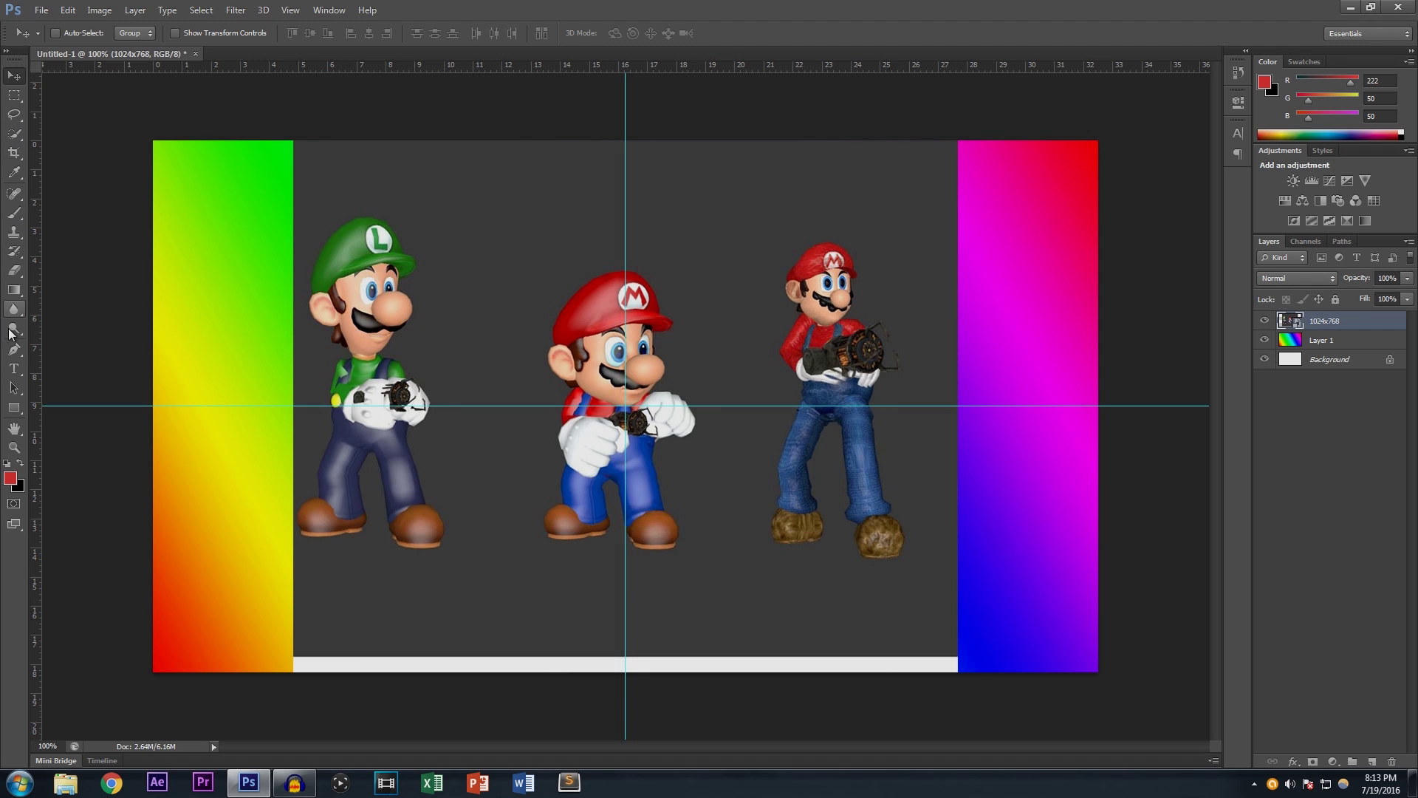
Quick-select the entire 1024x768 image area except Luigi, subtracting his cap, body, legs and shoes from the selection.
{"action": "left_click", "coordinate": [15, 136]}
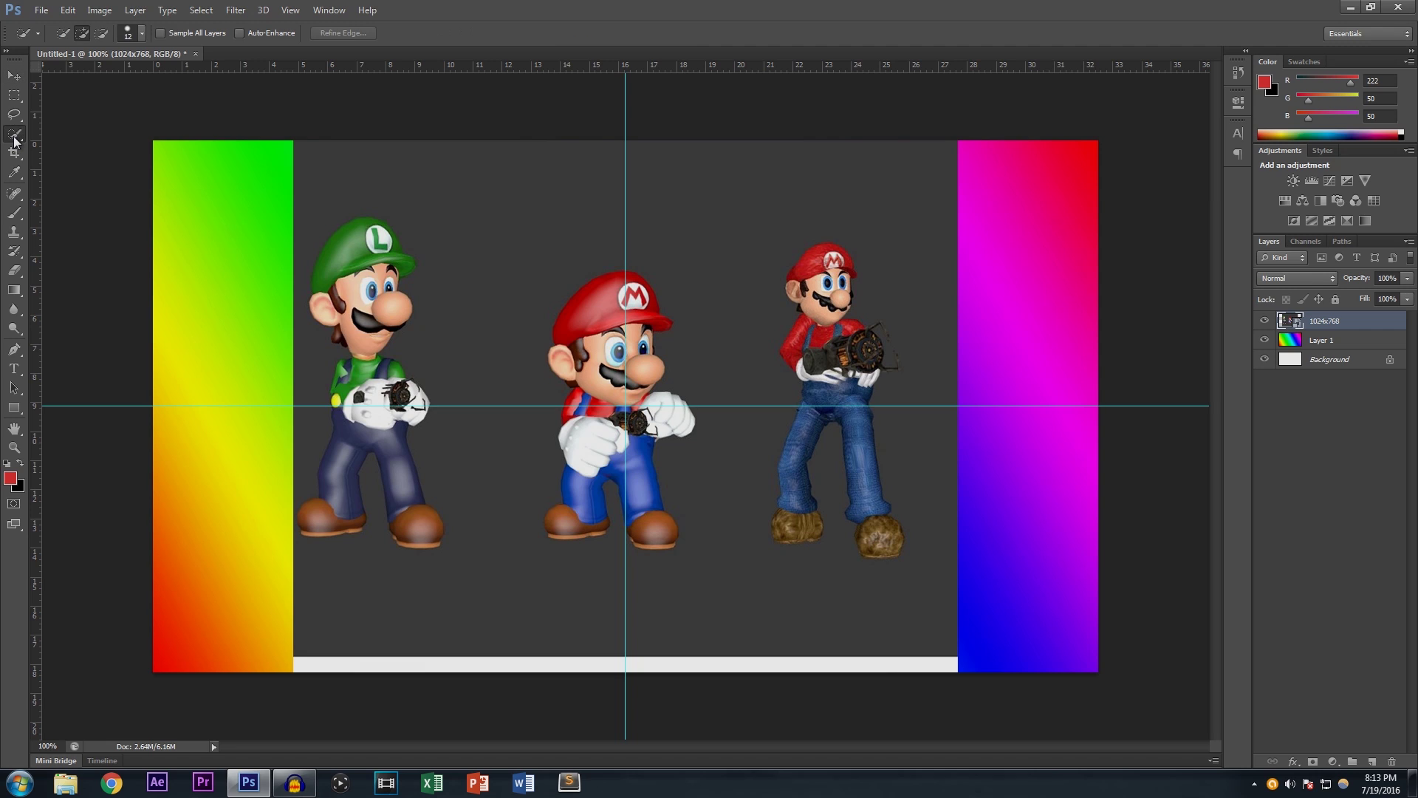
{"action": "mouse_move", "coordinate": [750, 254]}
{"action": "left_mouse_down"}
{"action": "mouse_move", "coordinate": [903, 389]}
{"action": "mouse_move", "coordinate": [882, 491]}
{"action": "mouse_move", "coordinate": [836, 276]}
{"action": "mouse_move", "coordinate": [891, 136]}
{"action": "mouse_move", "coordinate": [781, 286]}
{"action": "mouse_move", "coordinate": [887, 554]}
{"action": "mouse_move", "coordinate": [817, 632]}
{"action": "mouse_move", "coordinate": [756, 529]}
{"action": "mouse_move", "coordinate": [656, 268]}
{"action": "mouse_move", "coordinate": [581, 176]}
{"action": "mouse_move", "coordinate": [524, 150]}
{"action": "mouse_move", "coordinate": [502, 255]}
{"action": "left_mouse_up"}
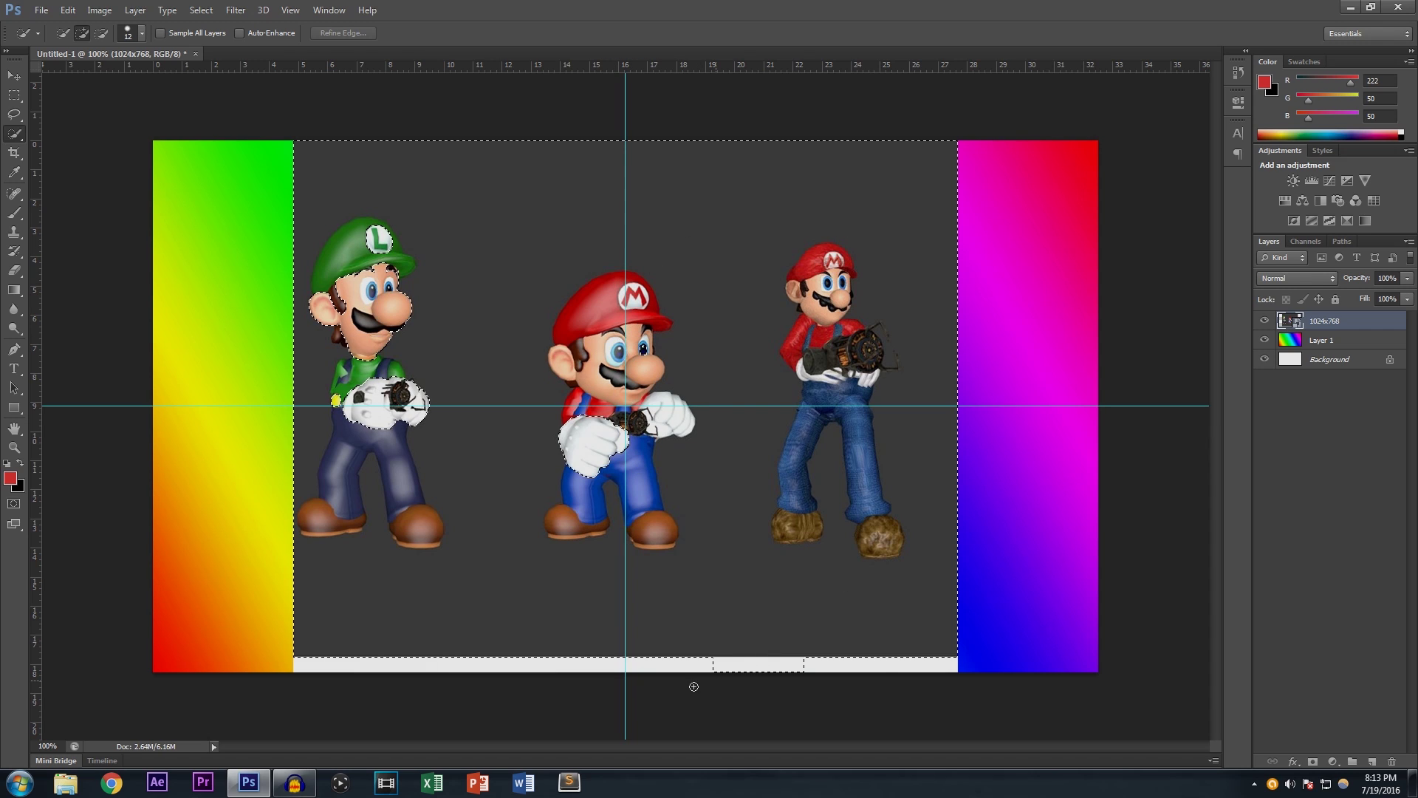
{"action": "left_click_drag", "start_coordinate": [1182, 703], "coordinate": [924, 546]}
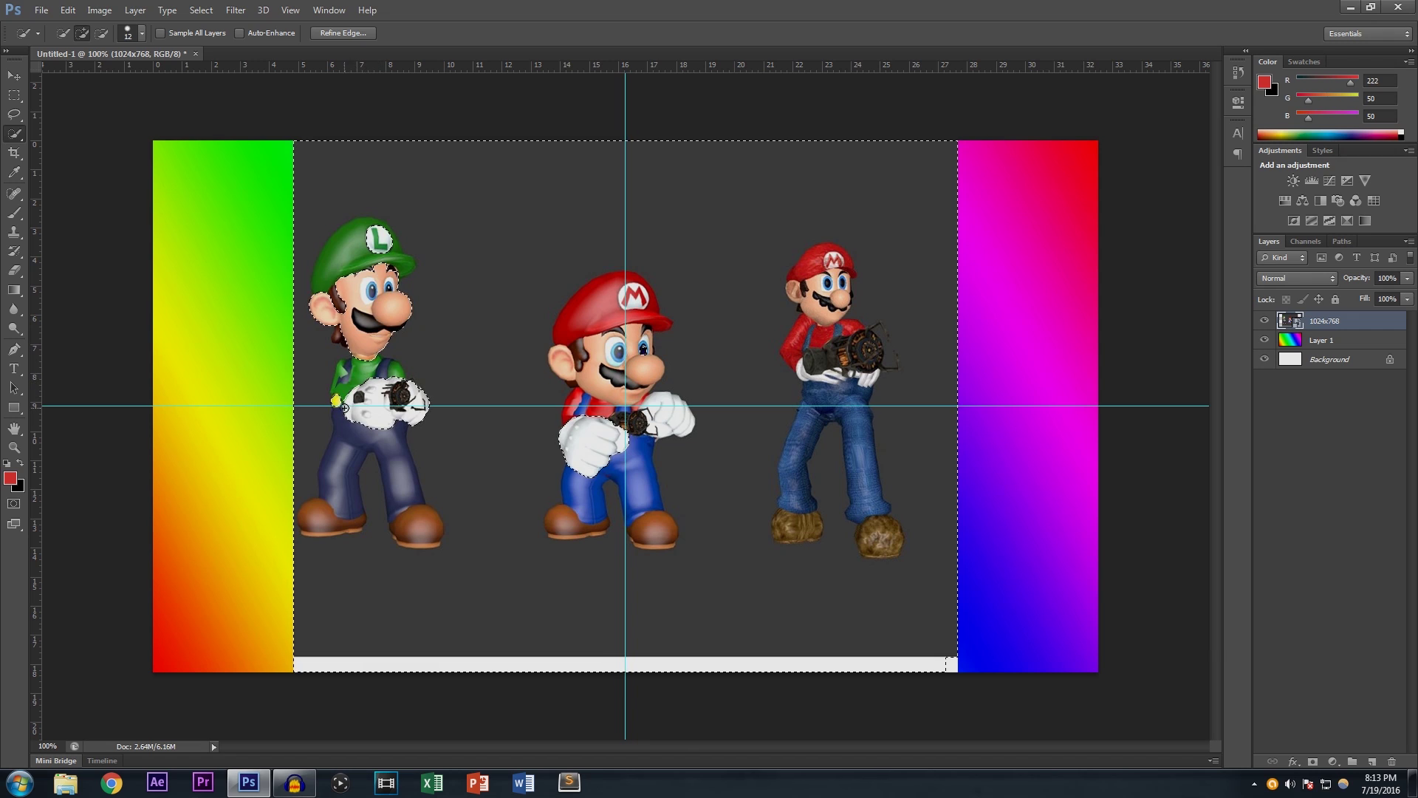
{"action": "left_click", "coordinate": [102, 32]}
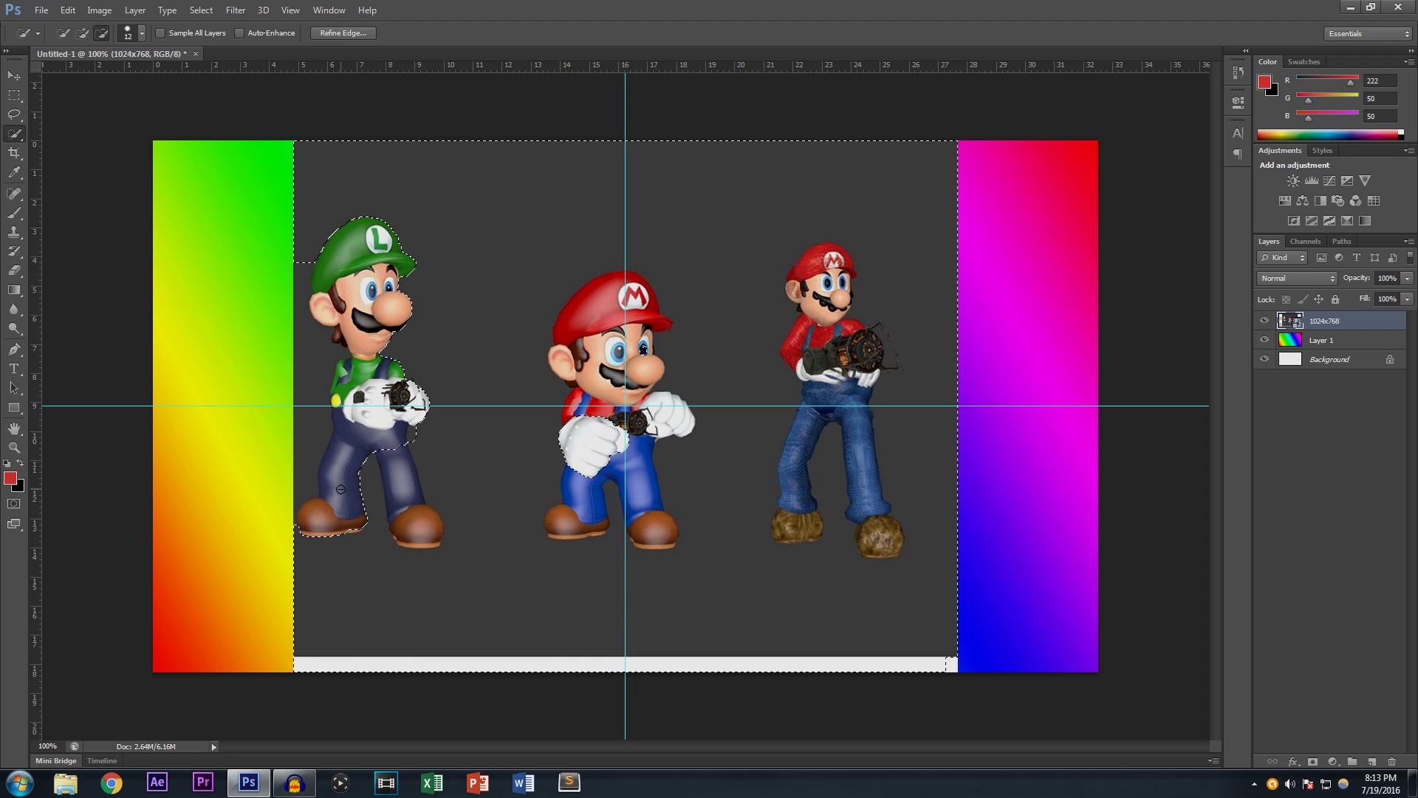
{"action": "left_click_drag", "start_coordinate": [397, 484], "coordinate": [422, 541]}
{"action": "left_click", "coordinate": [82, 32]}
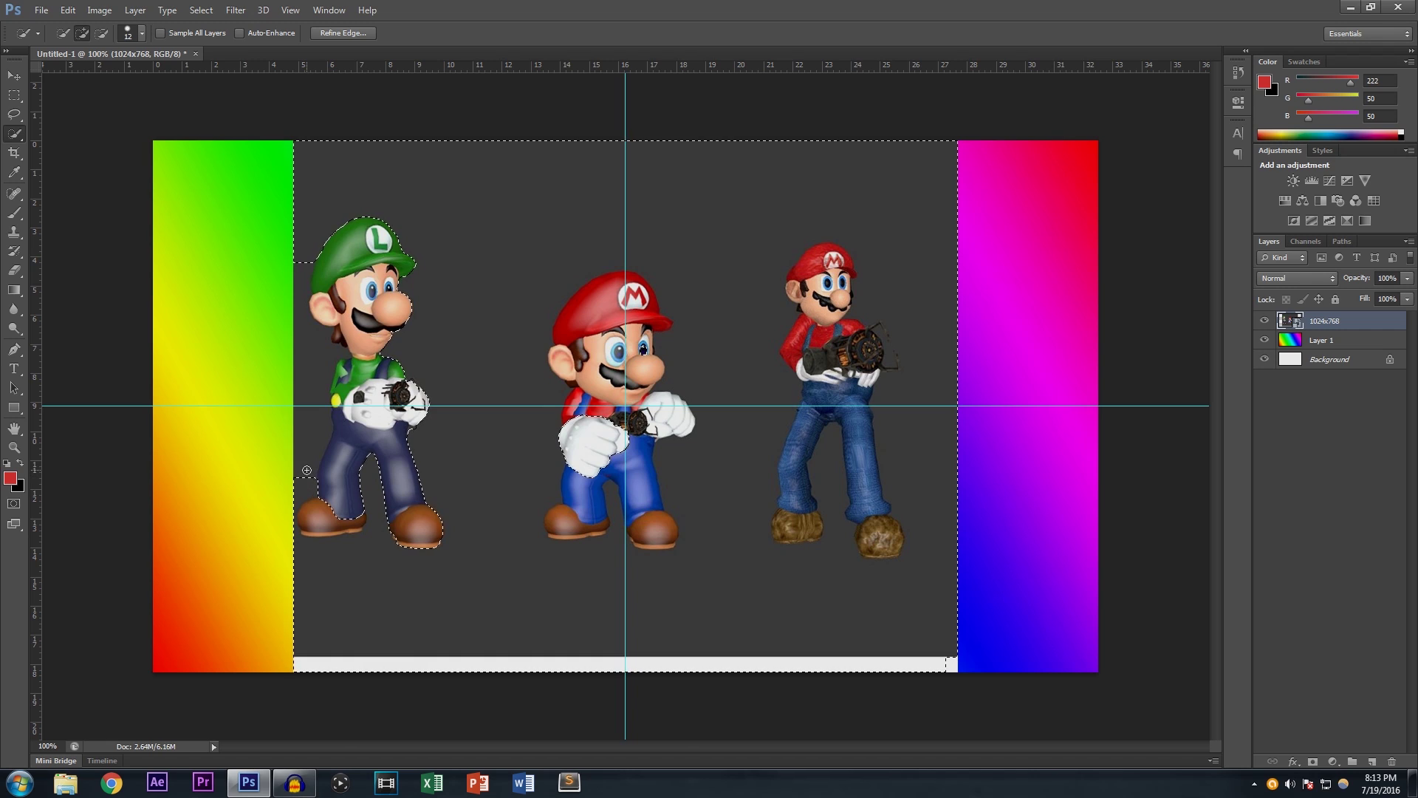
{"action": "left_click", "coordinate": [102, 33]}
Rasterize the 1024x768 layer, erase the selected area around Luigi, deselect, and erase the leftover glove and edge remnants.
{"action": "key", "text": "e"}
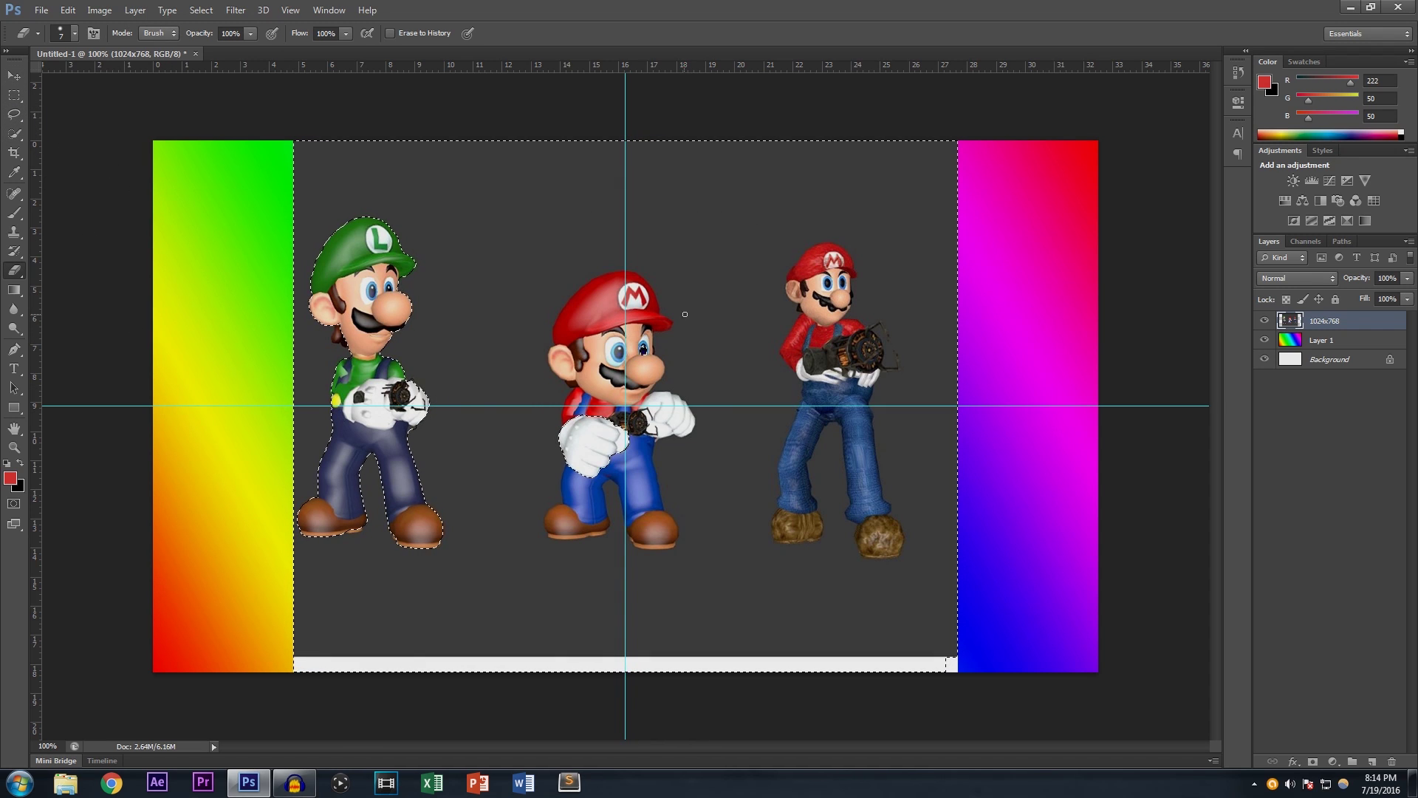
{"action": "mouse_move", "coordinate": [770, 373]}
{"action": "left_mouse_down"}
{"action": "mouse_move", "coordinate": [891, 326]}
{"action": "mouse_move", "coordinate": [469, 237]}
{"action": "mouse_move", "coordinate": [845, 424]}
{"action": "mouse_move", "coordinate": [985, 757]}
{"action": "left_mouse_up"}
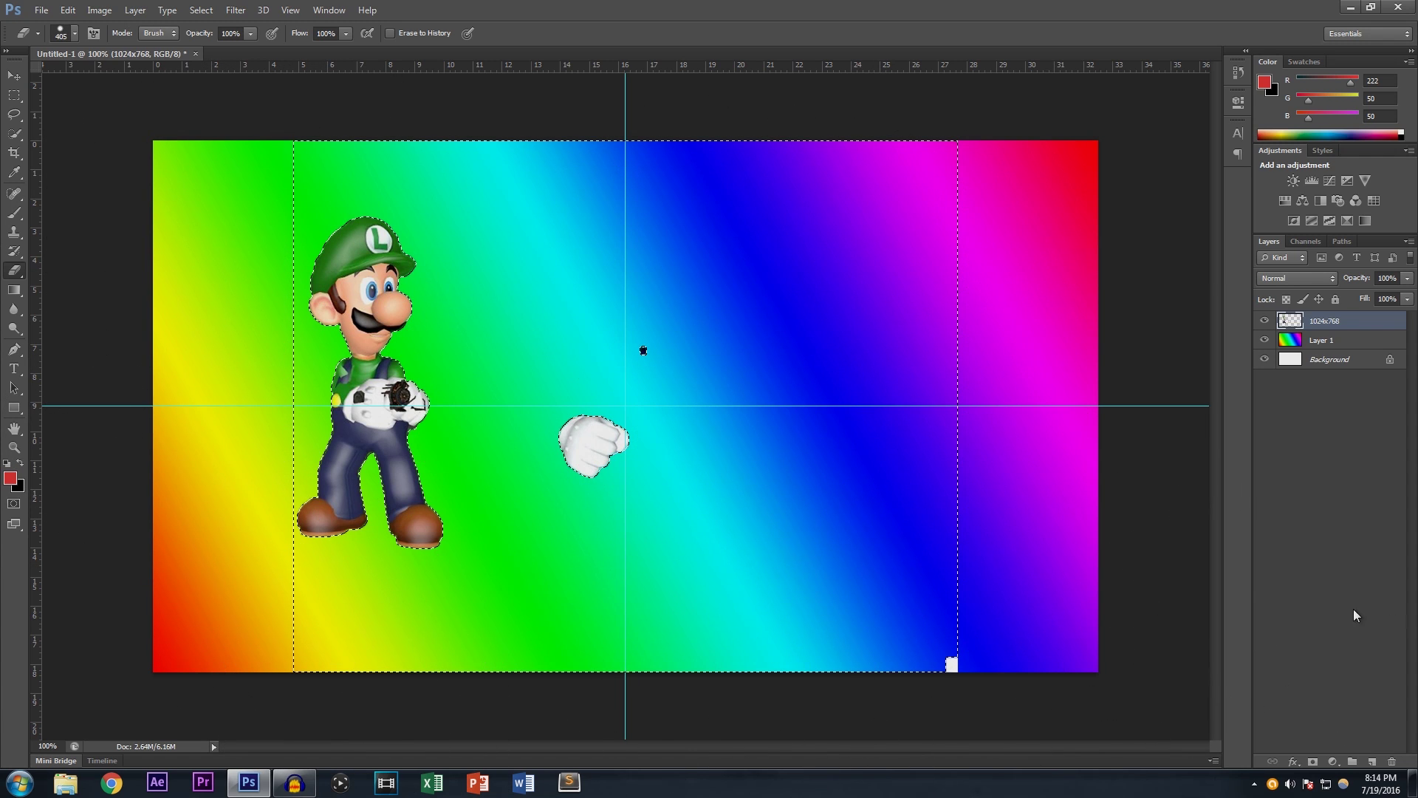
{"action": "key", "text": "ctrl+d"}
{"action": "mouse_move", "coordinate": [652, 424]}
{"action": "left_mouse_down"}
{"action": "mouse_move", "coordinate": [880, 260]}
{"action": "mouse_move", "coordinate": [887, 539]}
{"action": "mouse_move", "coordinate": [329, 720]}
{"action": "left_mouse_up"}
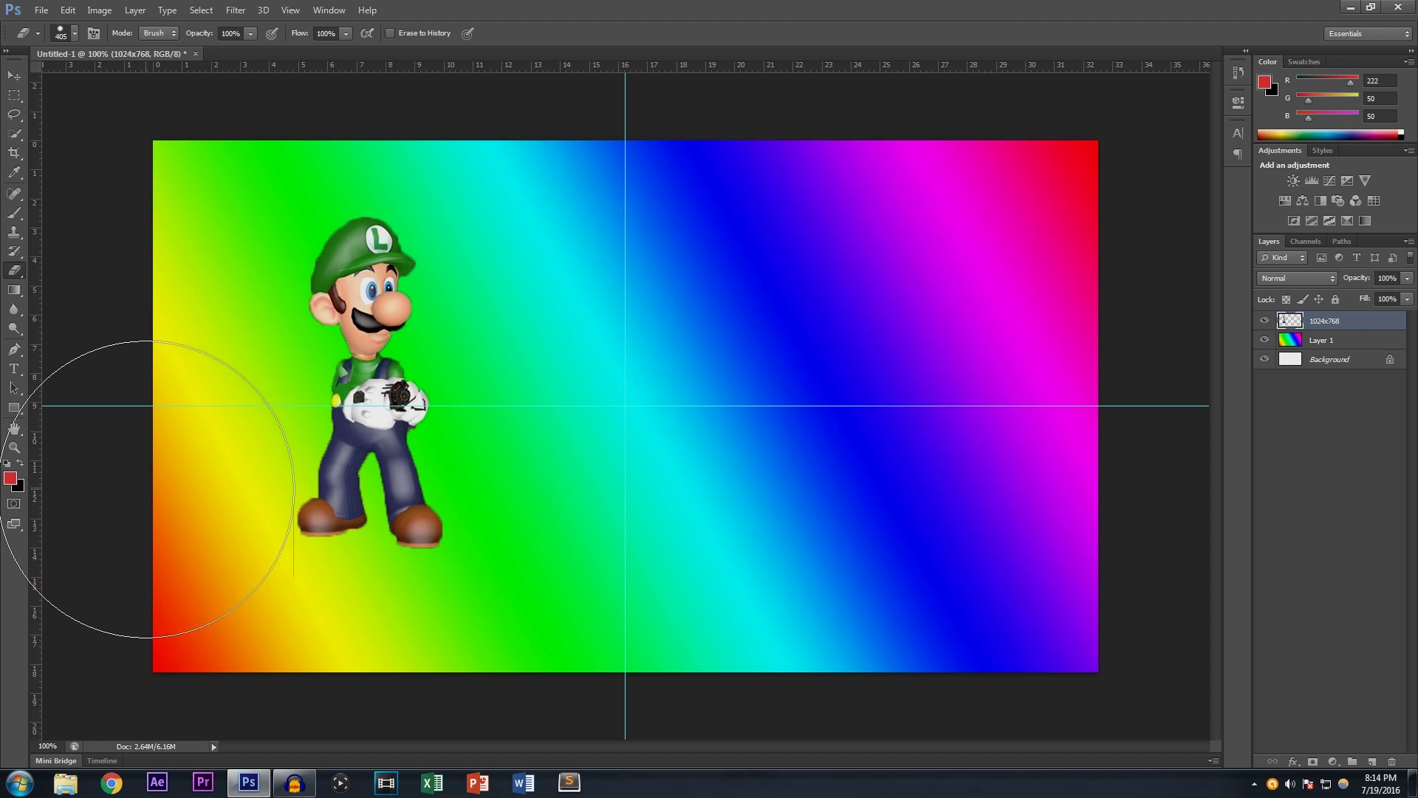
{"action": "mouse_move", "coordinate": [264, 460]}
{"action": "left_mouse_down"}
{"action": "mouse_move", "coordinate": [303, 469]}
{"action": "mouse_move", "coordinate": [157, 495]}
{"action": "left_mouse_up"}
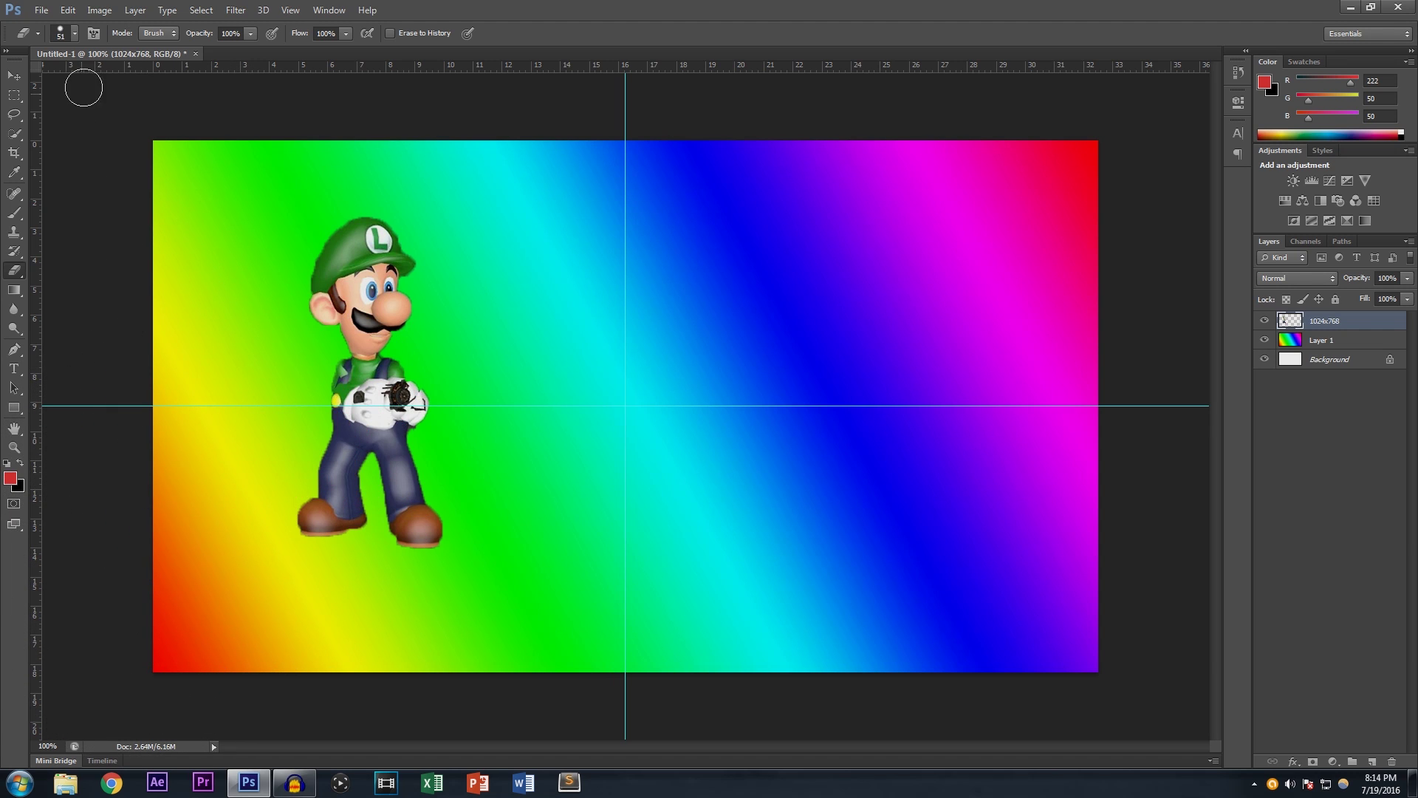
Move the cut-out Luigi down to the canvas's lower-left area so his shoes meet the lower edge.
{"action": "left_click", "coordinate": [14, 75]}
{"action": "mouse_move", "coordinate": [359, 389]}
{"action": "left_mouse_down"}
{"action": "mouse_move", "coordinate": [304, 500]}
{"action": "mouse_move", "coordinate": [312, 439]}
{"action": "mouse_move", "coordinate": [306, 467]}
{"action": "left_mouse_up"}
{"action": "key", "text": "e"}
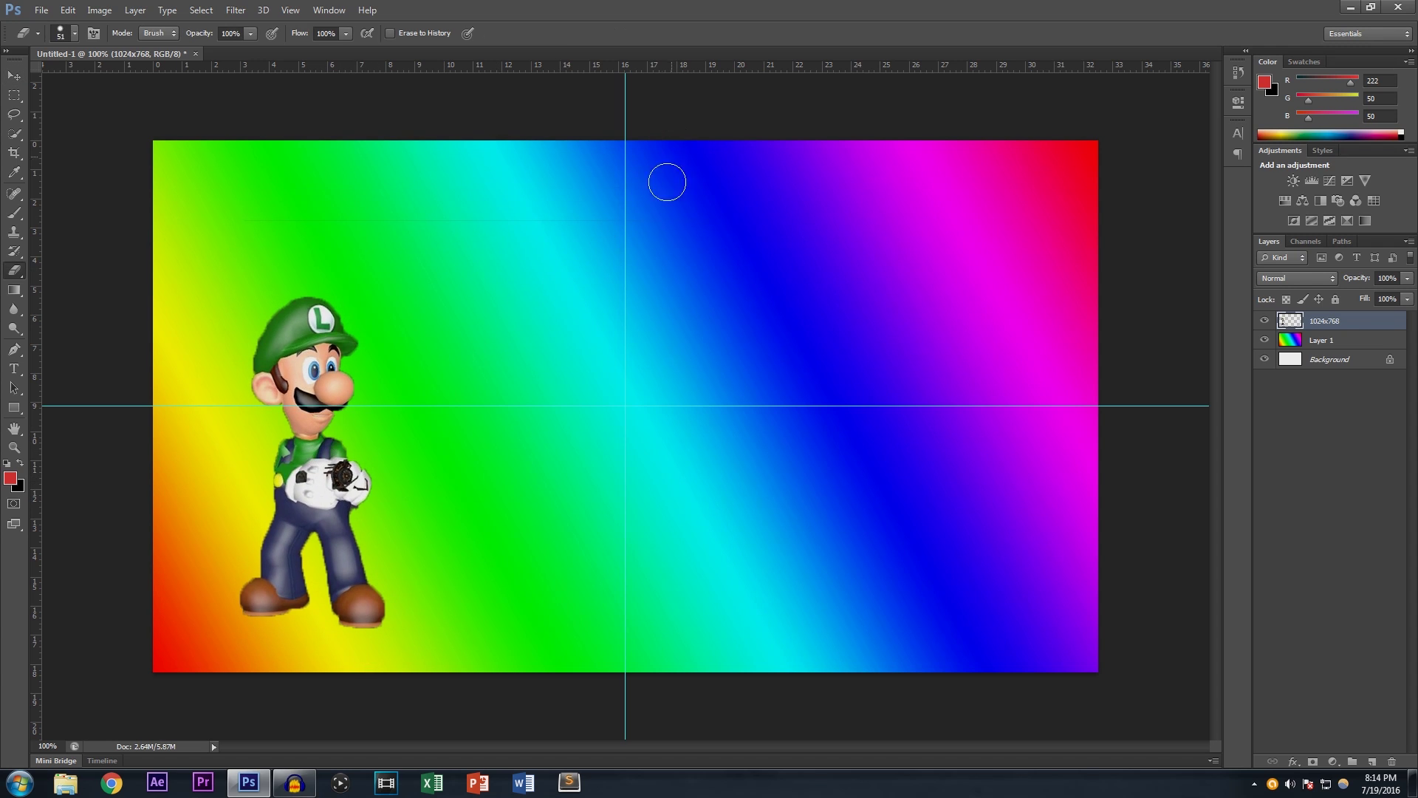
{"action": "left_click", "coordinate": [14, 75]}
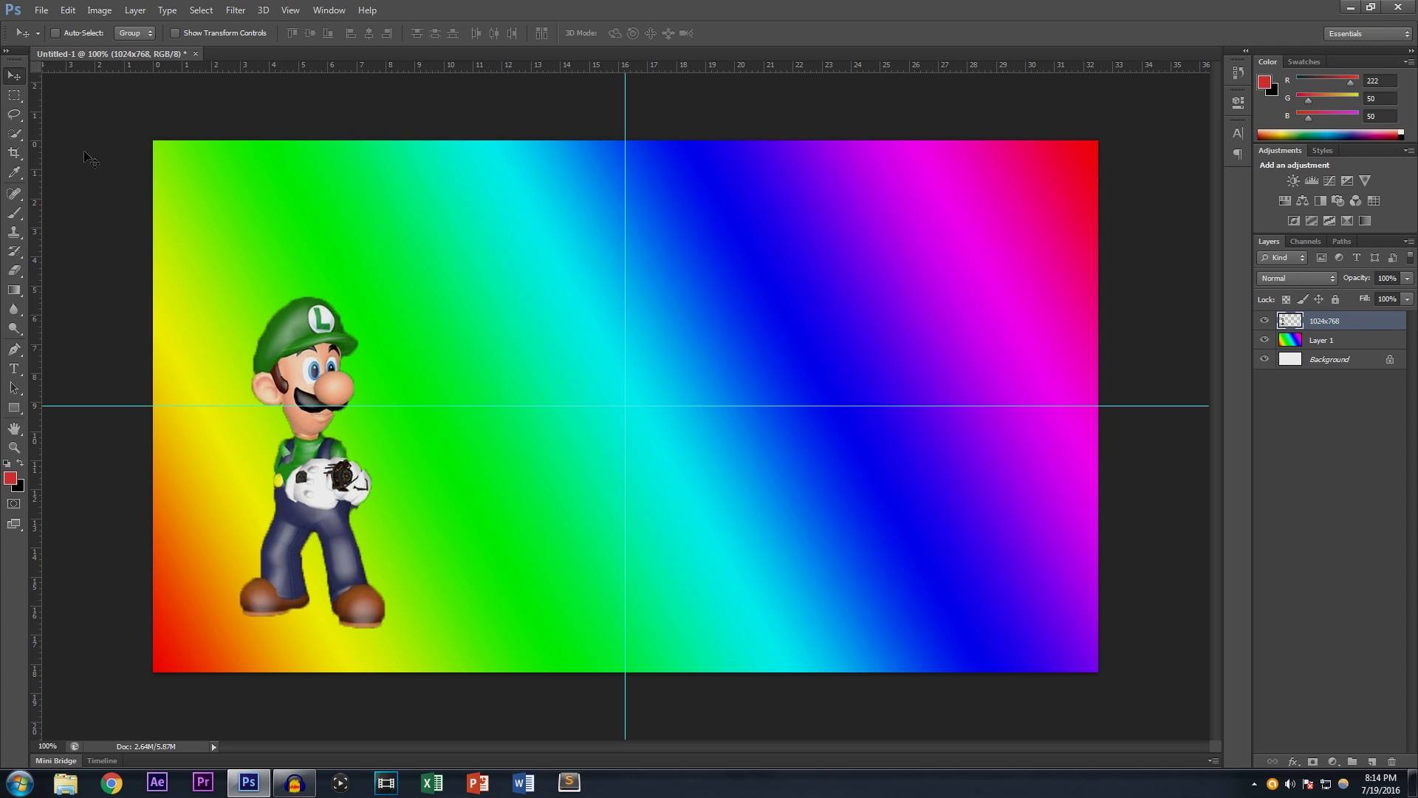
{"action": "left_click_drag", "start_coordinate": [299, 490], "coordinate": [275, 541]}
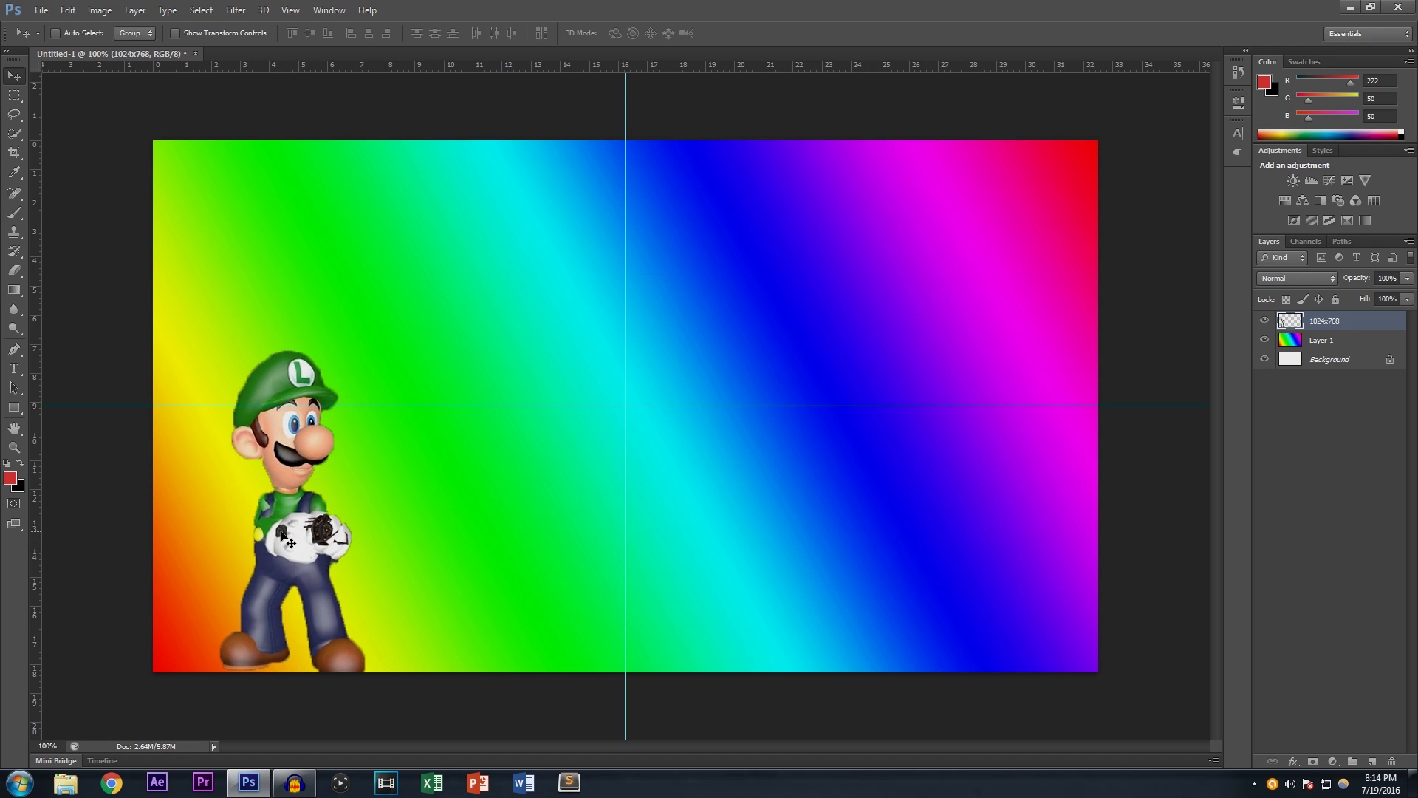
Enlarge Luigi with Free Transform and reposition him so his lower legs run off the canvas's lower edge.
{"action": "key", "text": "ctrl+t"}
{"action": "left_click_drag", "start_coordinate": [685, 273], "coordinate": [833, 136]}
{"action": "left_click_drag", "start_coordinate": [473, 304], "coordinate": [554, 358]}
{"action": "key", "text": "Return"}
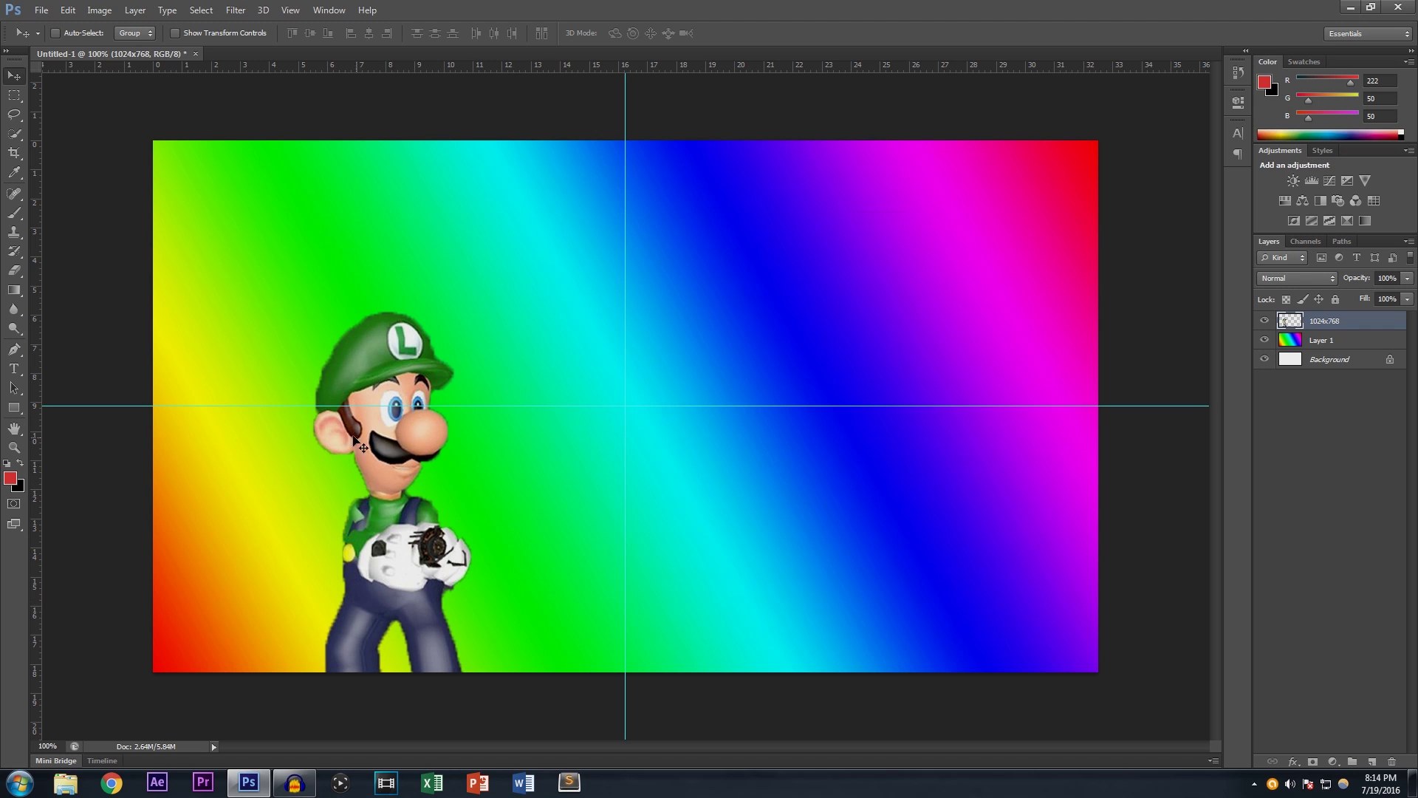
Give the Luigi layer a 1 px black stroke positioned inside and a drop shadow with its default settings.
{"action": "double_click", "coordinate": [1370, 324]}
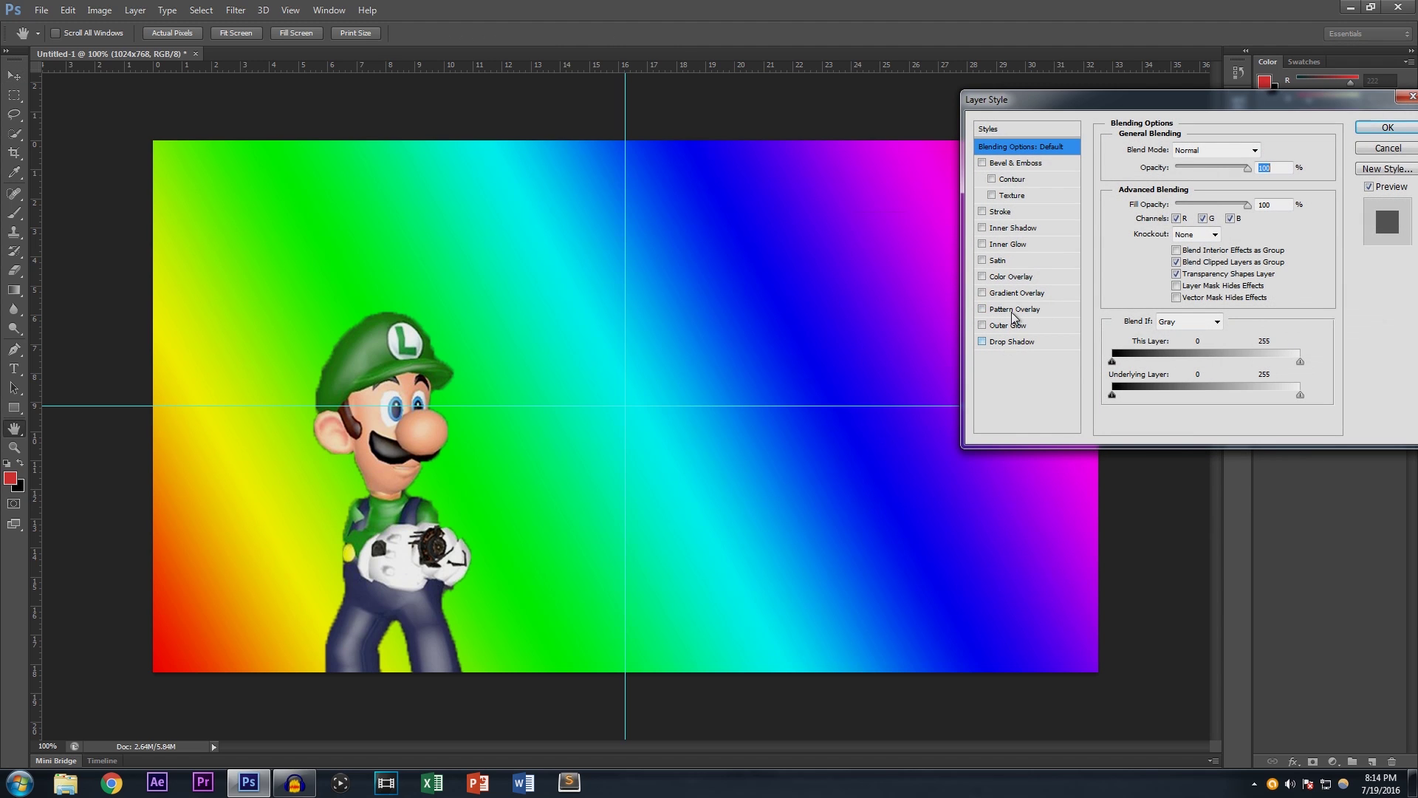
{"action": "left_click", "coordinate": [982, 212]}
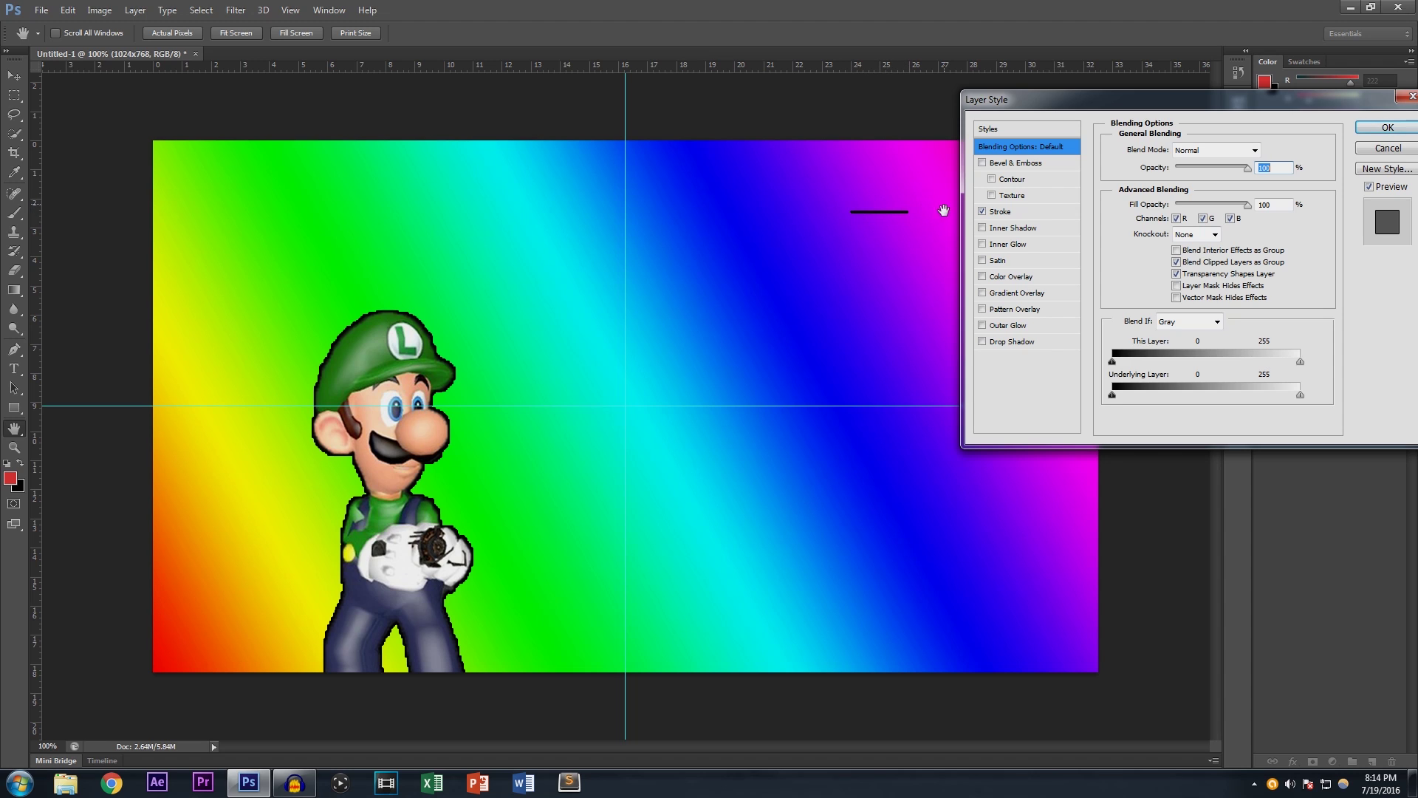
{"action": "left_click", "coordinate": [1029, 212]}
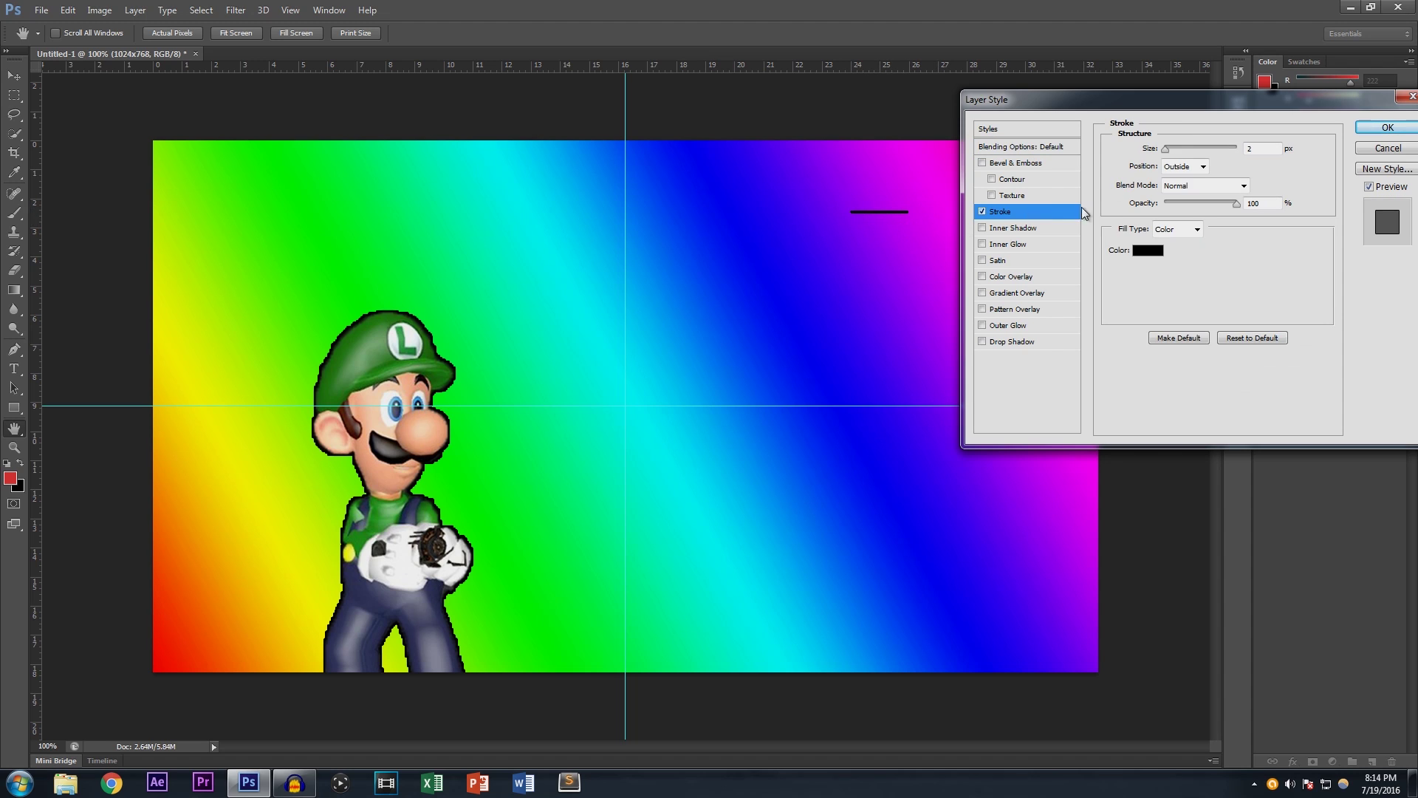
{"action": "left_click", "coordinate": [1205, 168]}
{"action": "left_click", "coordinate": [1189, 193]}
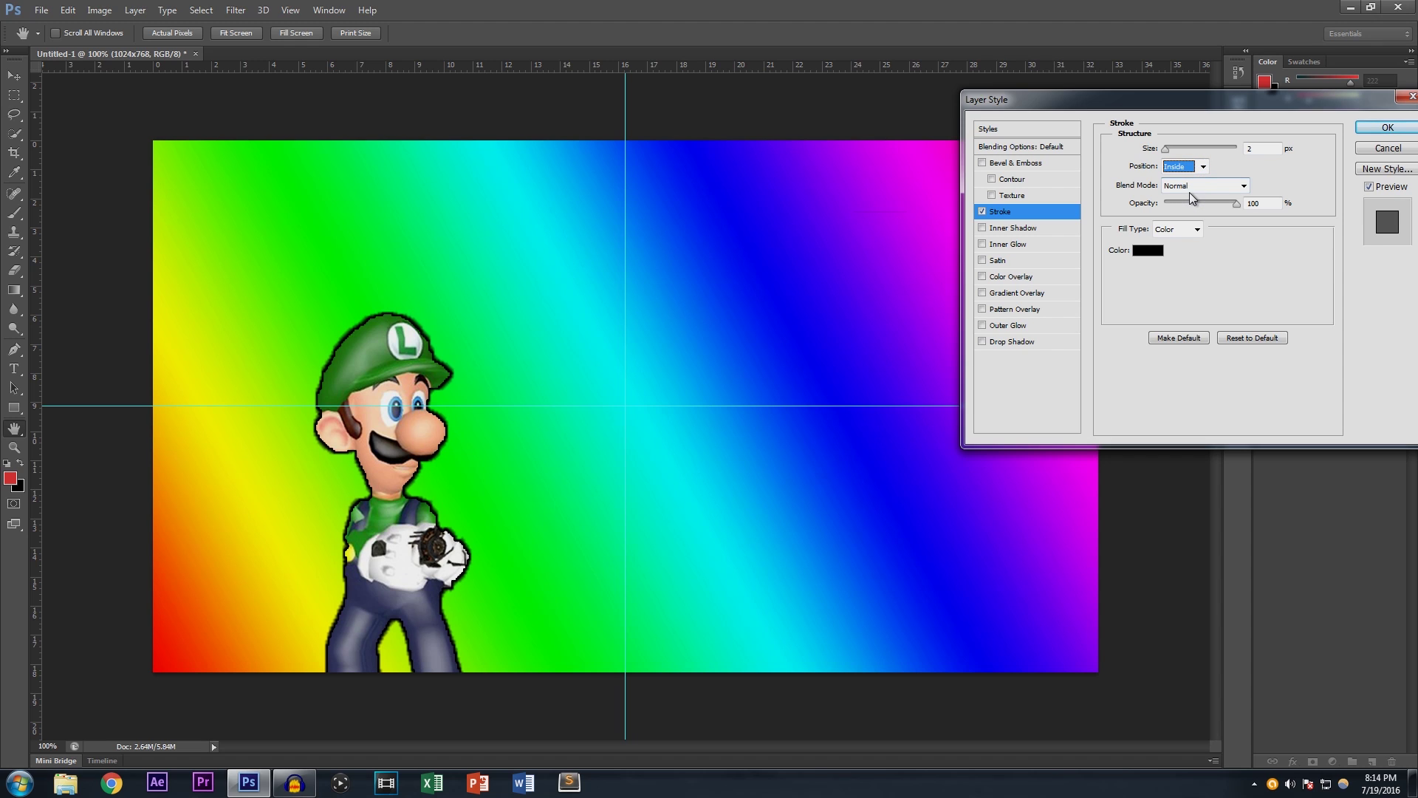
{"action": "left_click", "coordinate": [1265, 148]}
{"action": "type", "text": "1"}
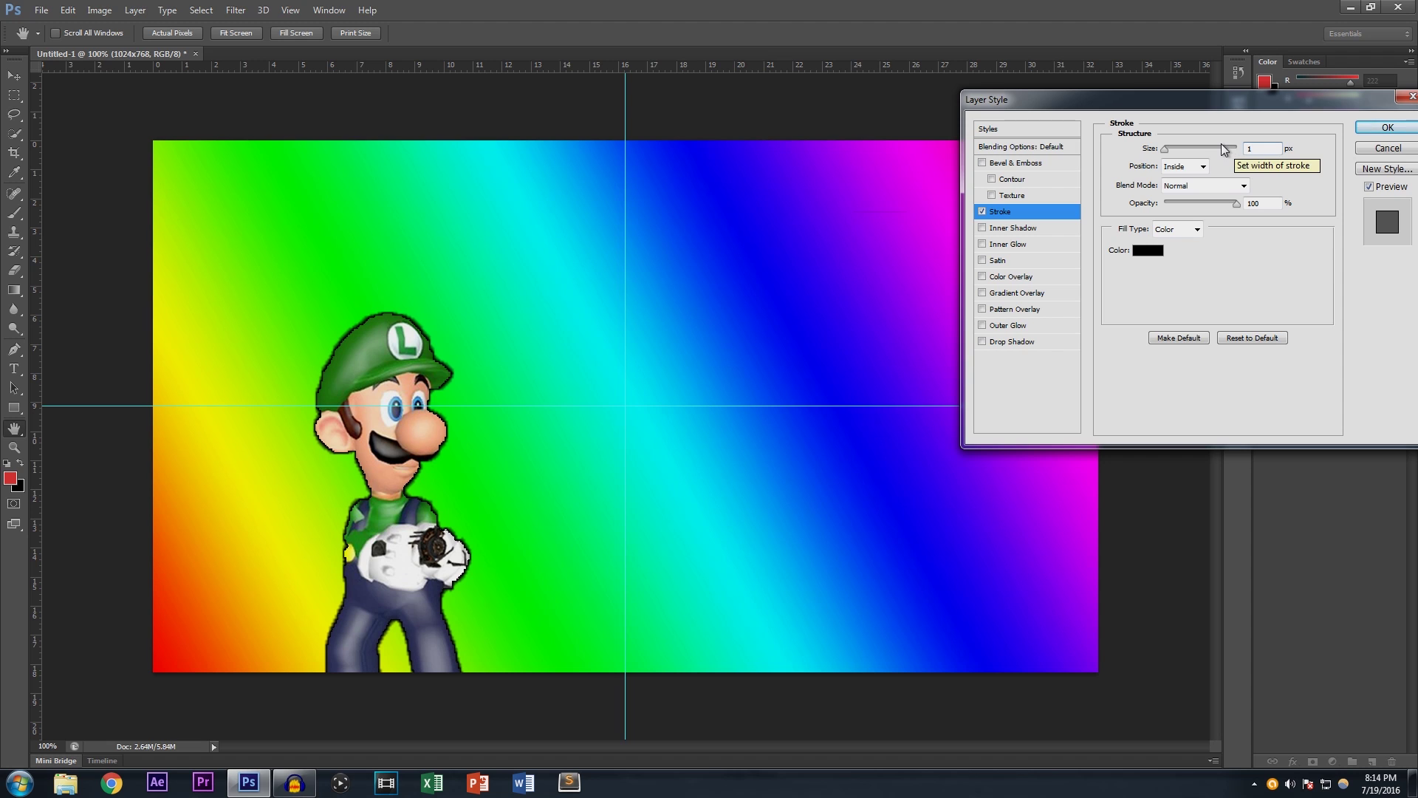
{"action": "left_click", "coordinate": [1010, 343]}
{"action": "left_click", "coordinate": [1376, 128]}
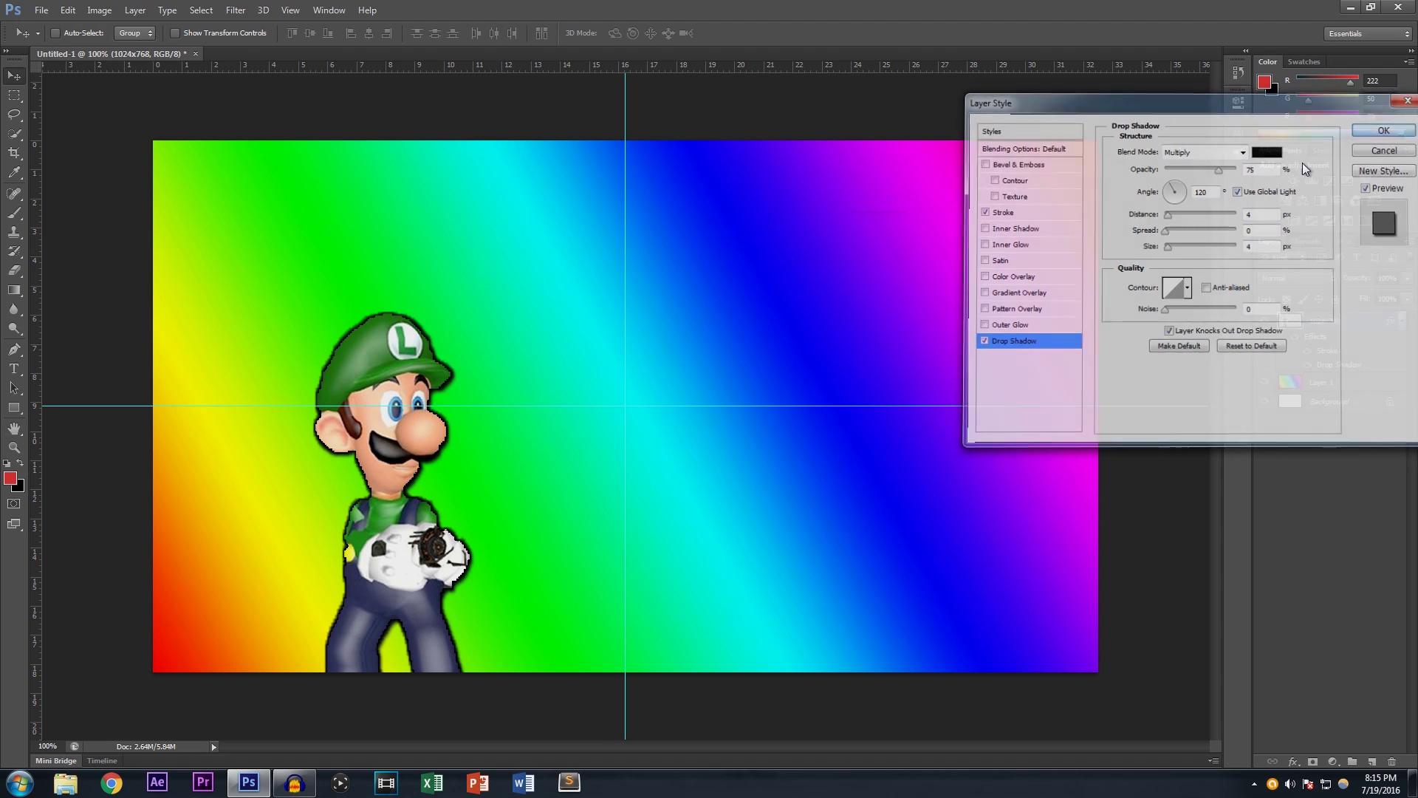
Smooth the jagged outline along the top and back of Luigi's cap with a small eraser brush.
{"action": "key", "text": "e"}
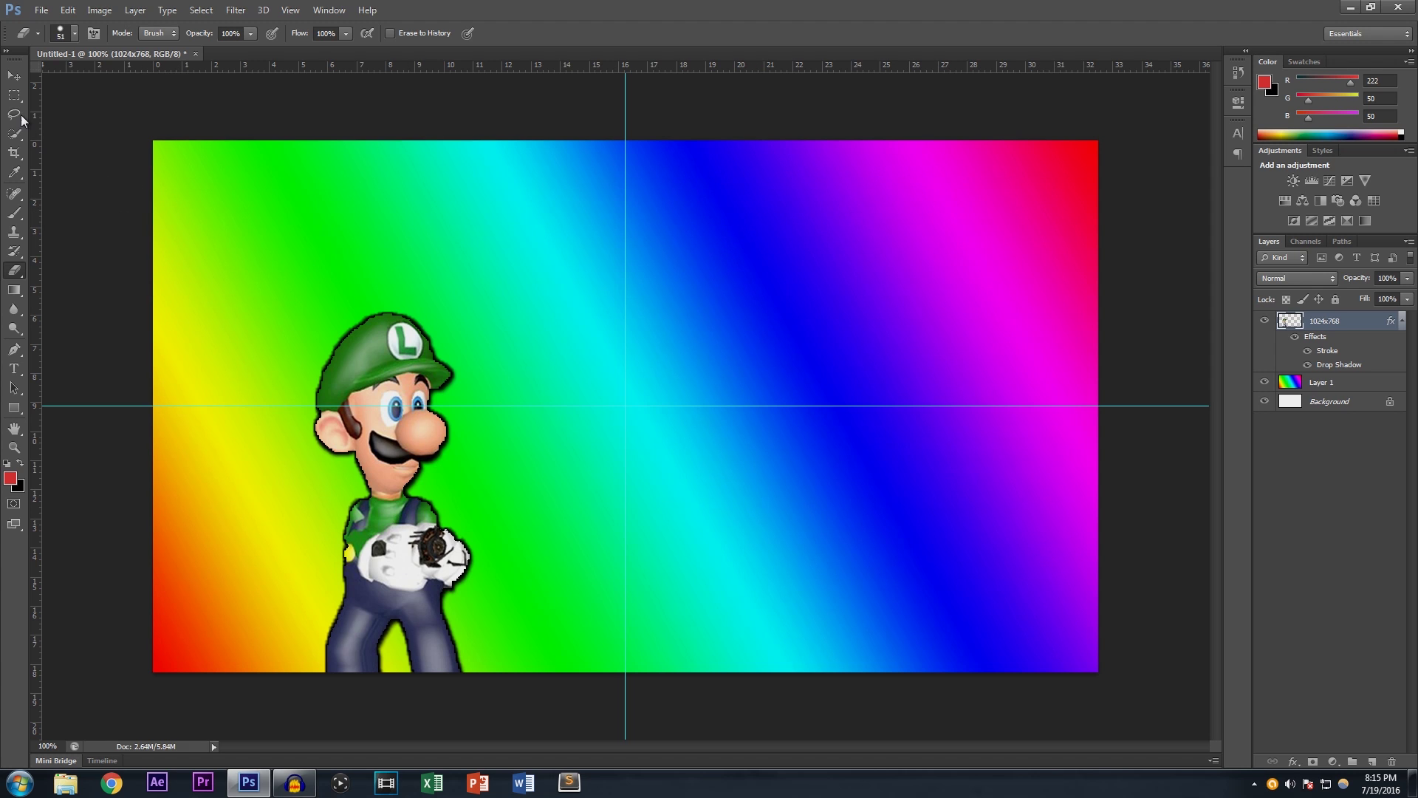
{"action": "key", "text": "ctrl+plus"}
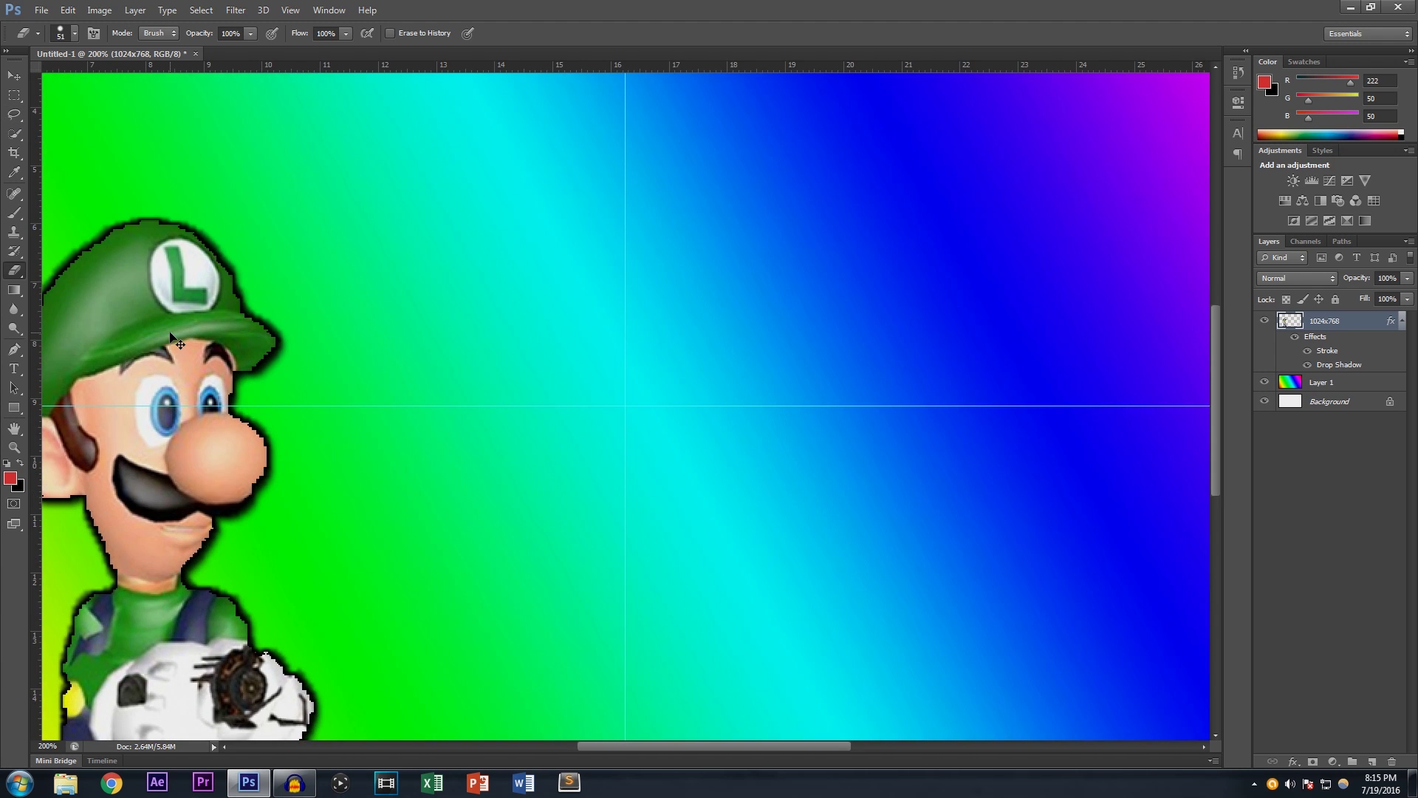
{"action": "left_click_drag", "start_coordinate": [641, 747], "coordinate": [529, 747]}
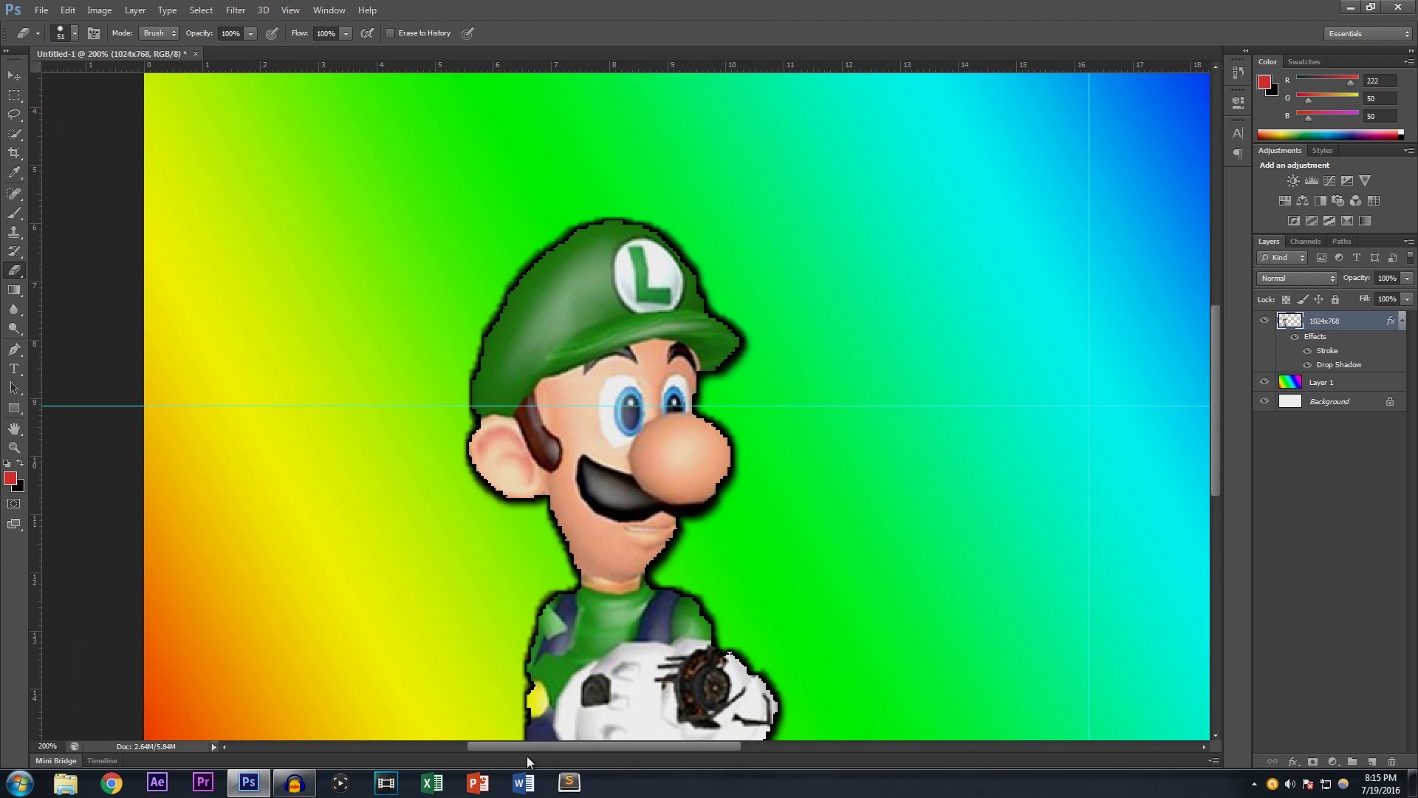
{"action": "right_click", "coordinate": [272, 249], "text": "alt"}
{"action": "mouse_move", "coordinate": [517, 281]}
{"action": "left_mouse_down"}
{"action": "mouse_move", "coordinate": [532, 263]}
{"action": "mouse_move", "coordinate": [500, 297]}
{"action": "left_mouse_up"}
{"action": "mouse_move", "coordinate": [525, 264]}
{"action": "left_mouse_down"}
{"action": "mouse_move", "coordinate": [618, 223]}
{"action": "mouse_move", "coordinate": [702, 278]}
{"action": "left_mouse_up"}
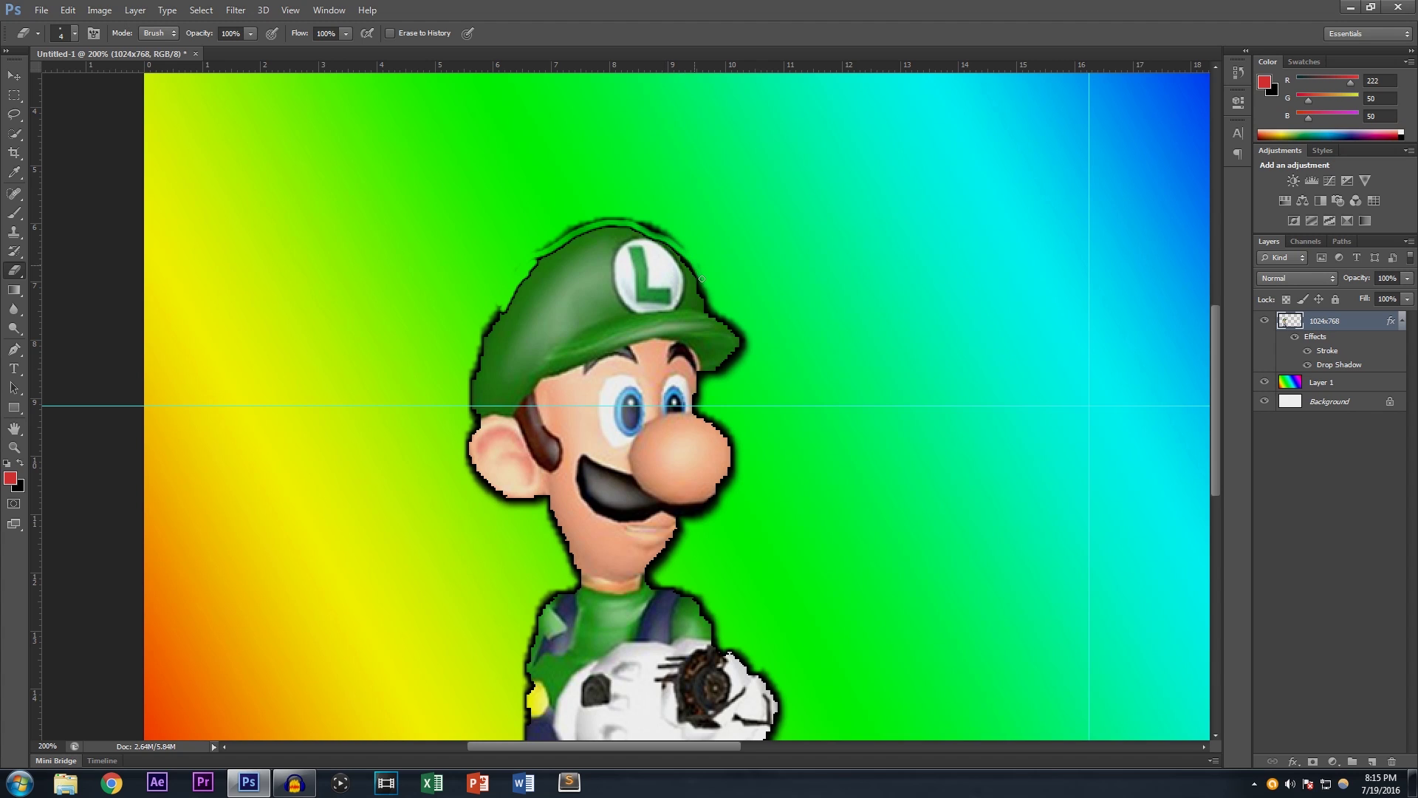
{"action": "mouse_move", "coordinate": [659, 236]}
{"action": "left_mouse_down"}
{"action": "mouse_move", "coordinate": [625, 223]}
{"action": "mouse_move", "coordinate": [551, 247]}
{"action": "left_mouse_up"}
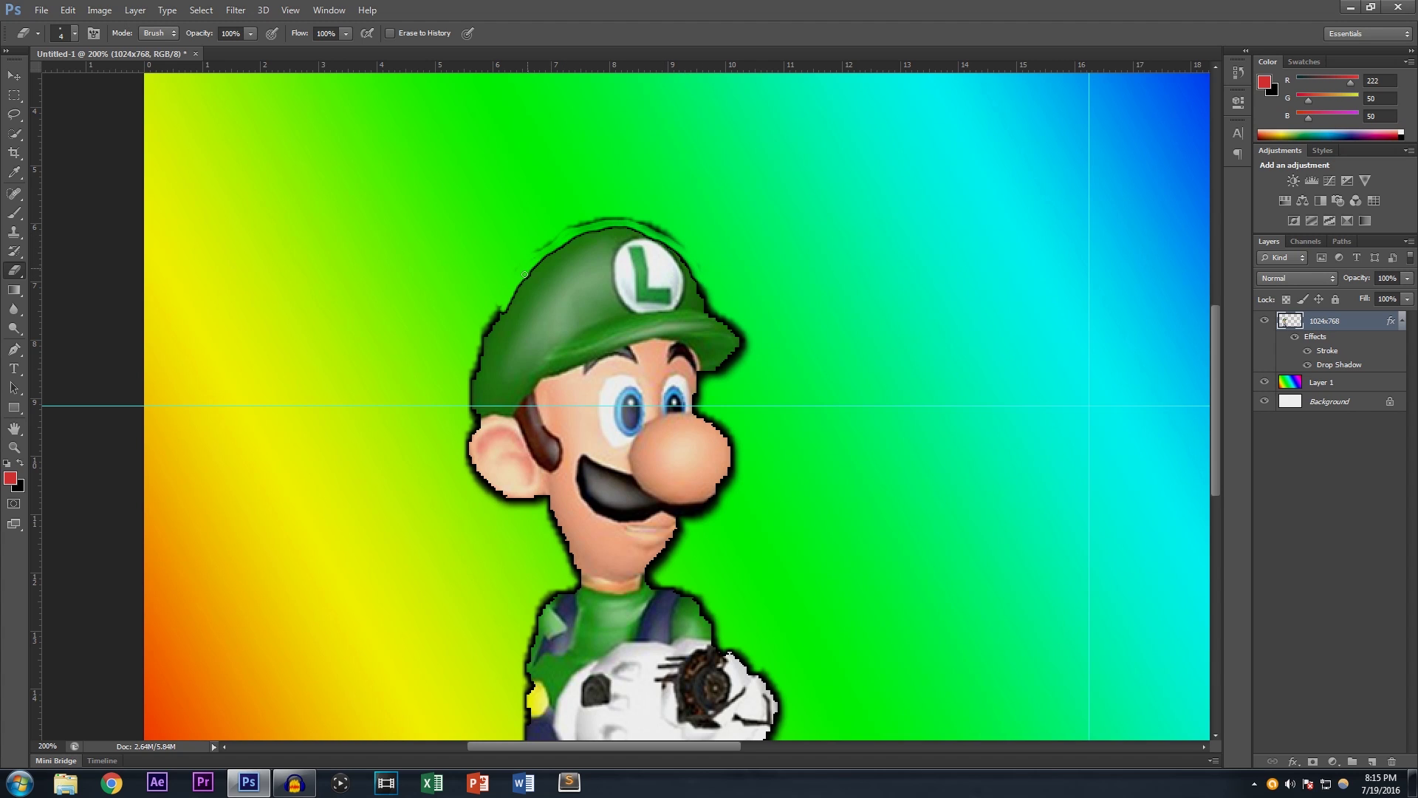
{"action": "left_click_drag", "start_coordinate": [489, 330], "coordinate": [476, 363]}
{"action": "mouse_move", "coordinate": [550, 241]}
{"action": "left_mouse_down"}
{"action": "mouse_move", "coordinate": [609, 217]}
{"action": "mouse_move", "coordinate": [657, 220]}
{"action": "left_mouse_up"}
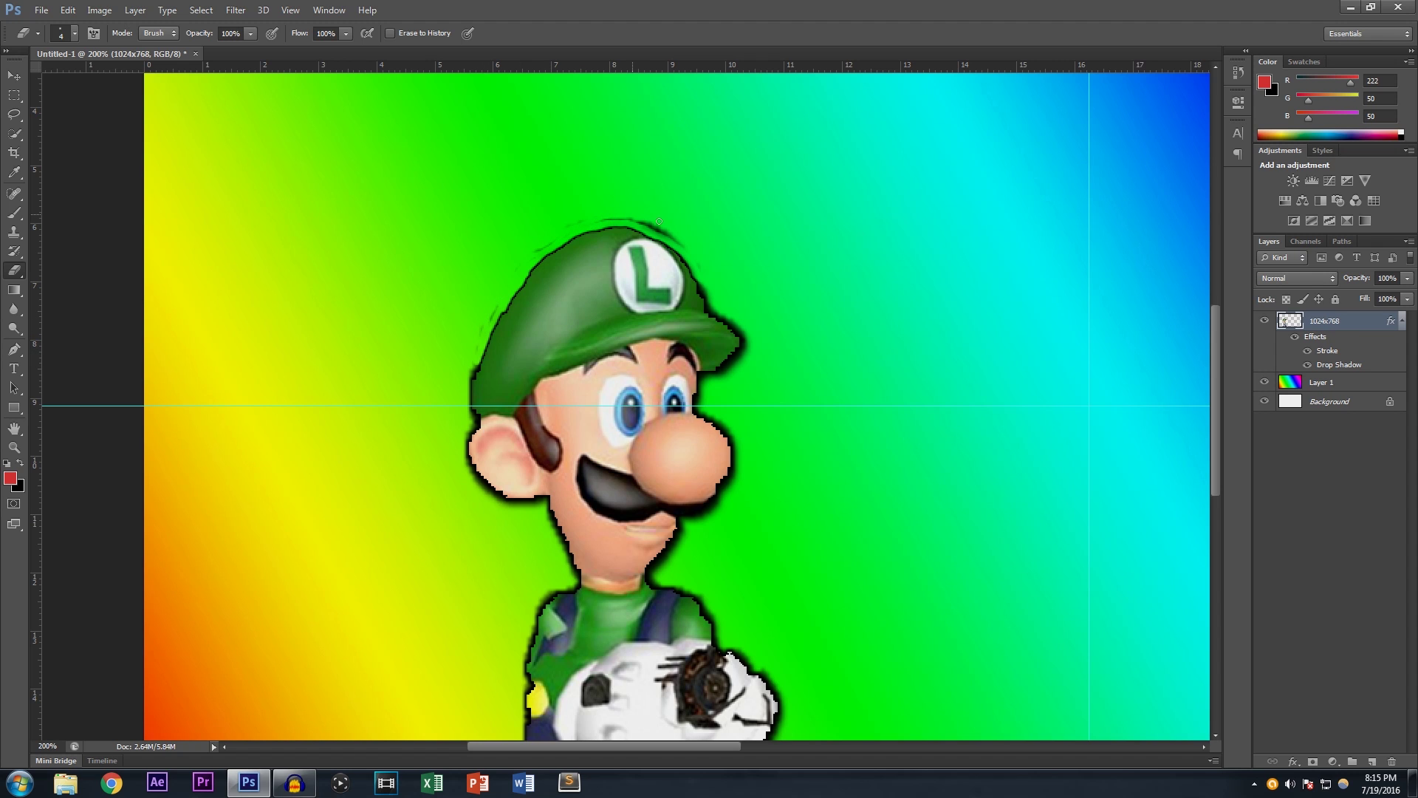
{"action": "scroll", "coordinate": [788, 296], "scroll_direction": "down", "scroll_amount": 3}
{"action": "scroll", "coordinate": [795, 299], "scroll_direction": "up", "scroll_amount": 1}
{"action": "scroll", "coordinate": [795, 298], "scroll_direction": "up", "scroll_amount": 1}
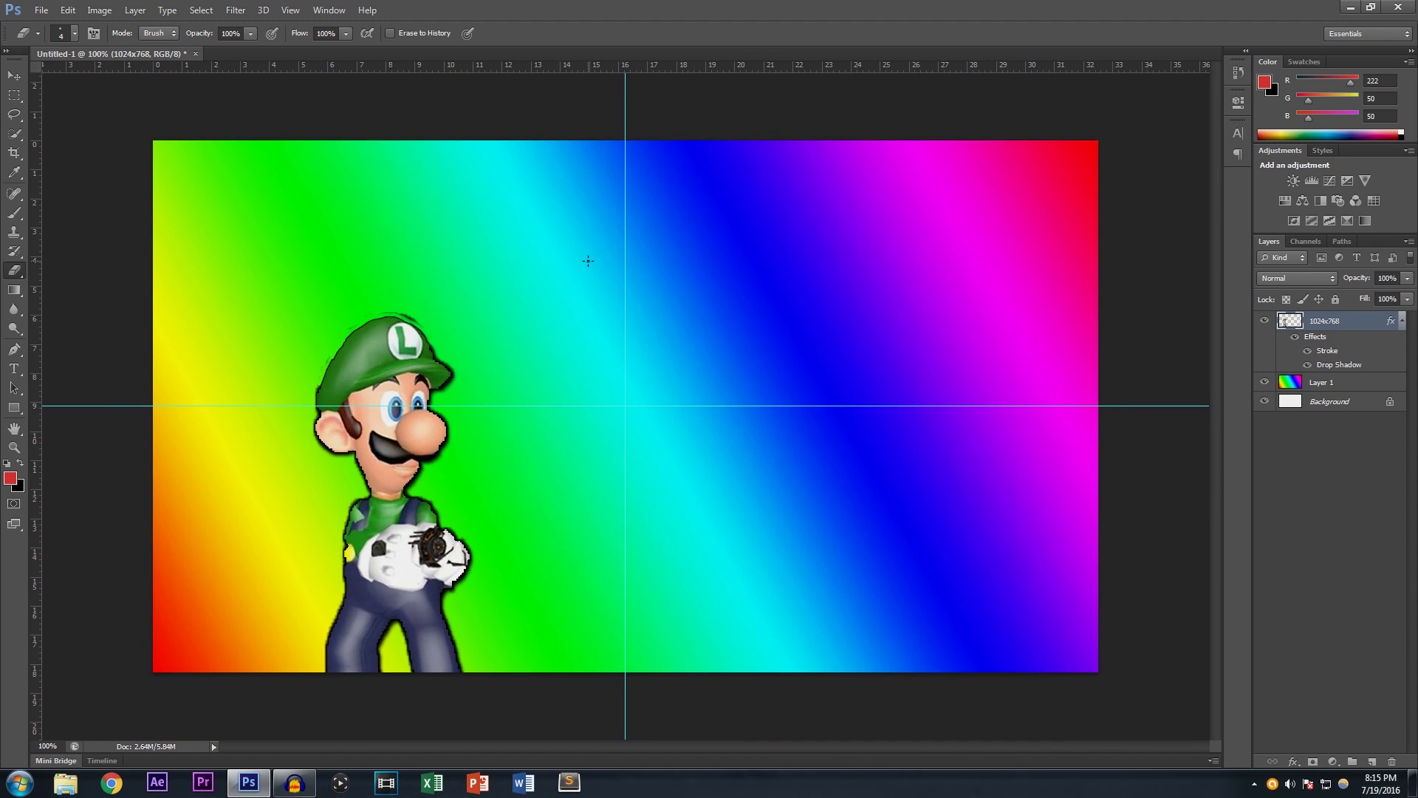
Add a new layer and draw a black-filled rectangle about 1412 × 180 px across the upper part of the canvas.
{"action": "left_click", "coordinate": [13, 75]}
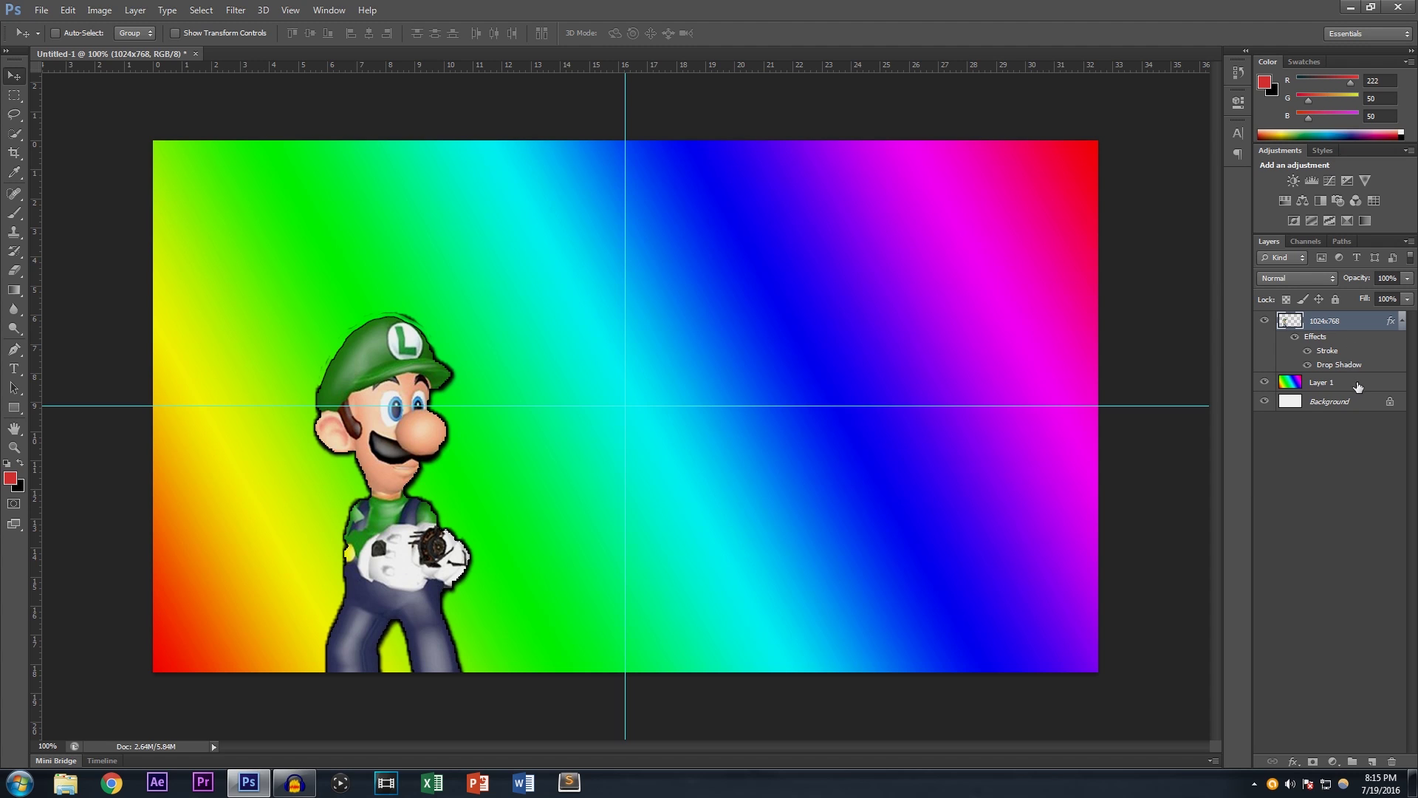
{"action": "left_click", "coordinate": [1379, 761]}
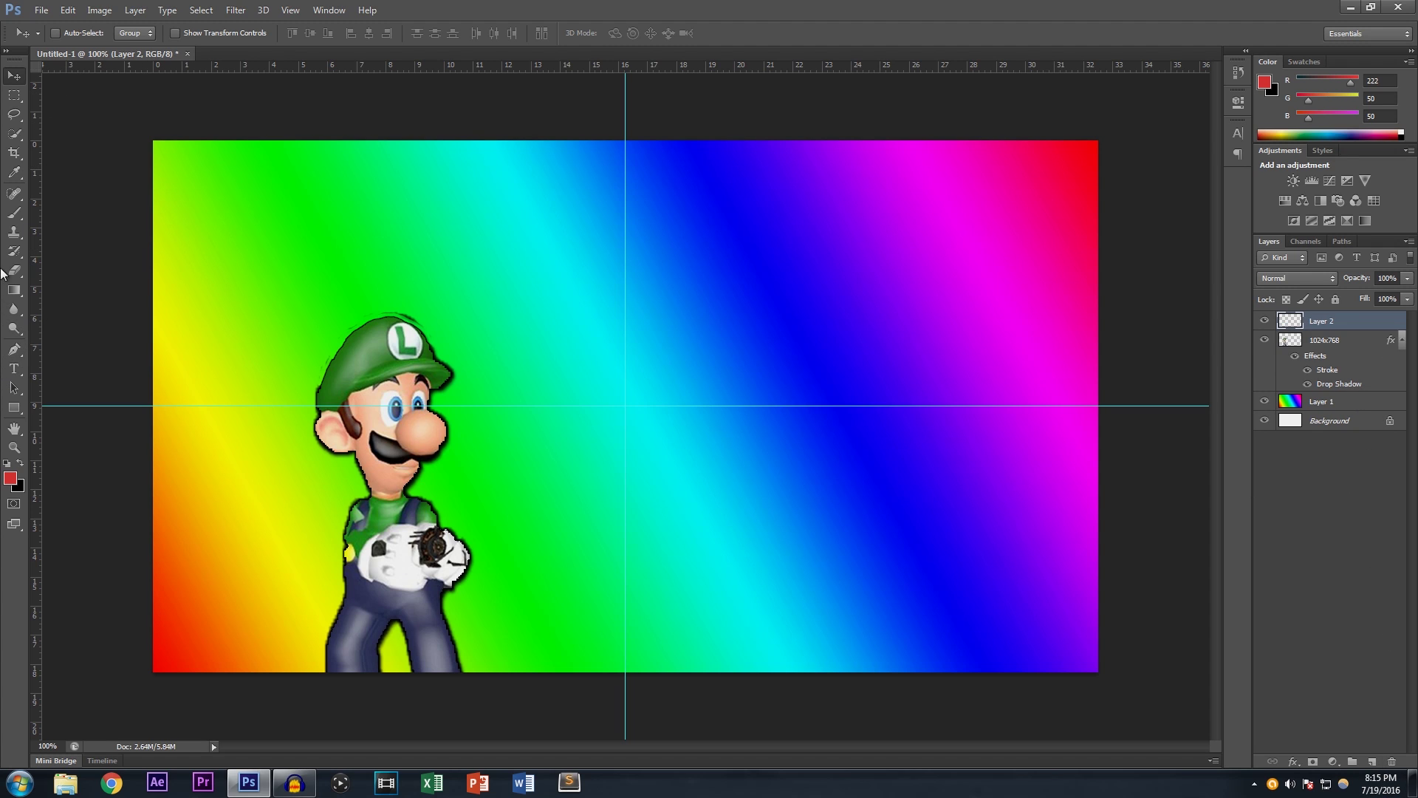
{"action": "left_click", "coordinate": [8, 409]}
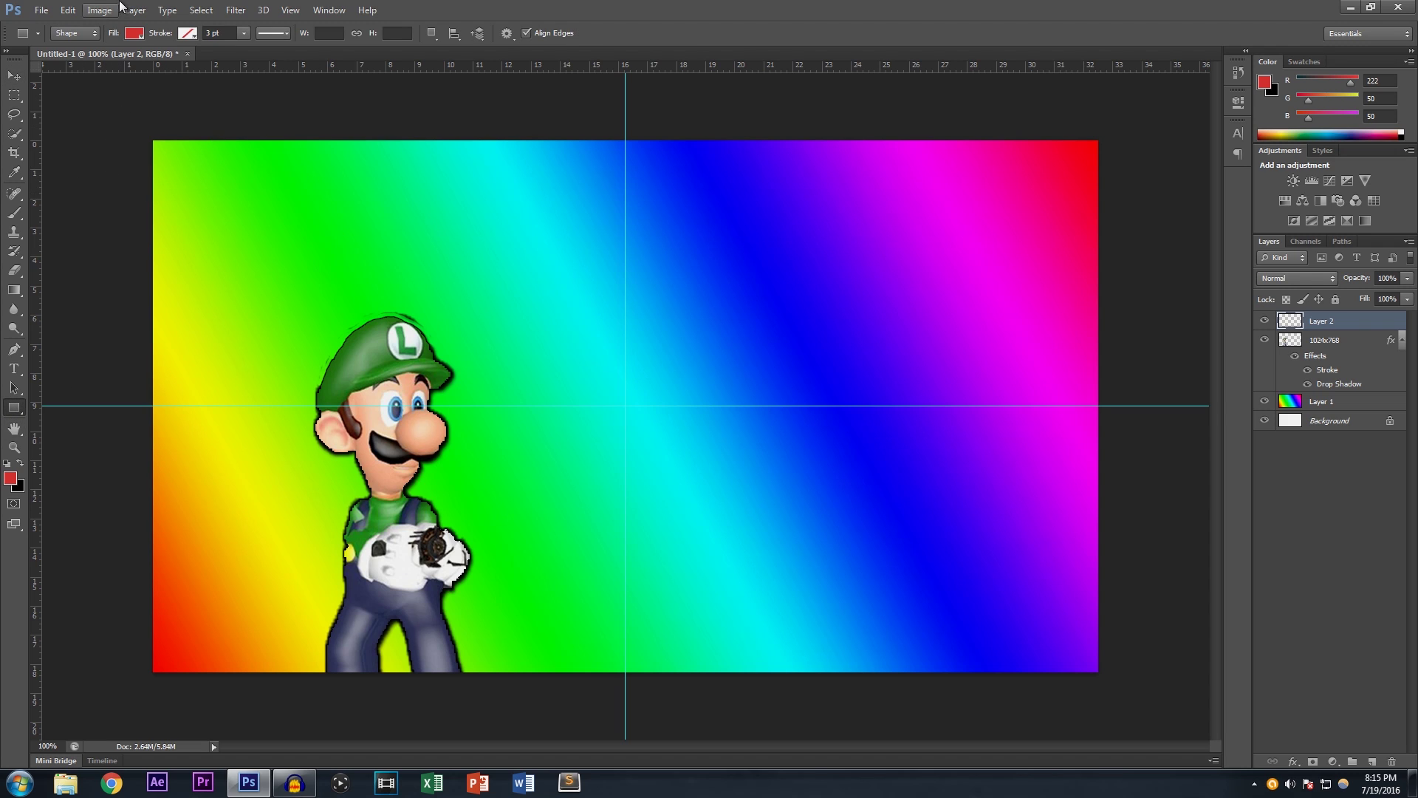
{"action": "left_click", "coordinate": [134, 33]}
{"action": "left_click", "coordinate": [72, 104]}
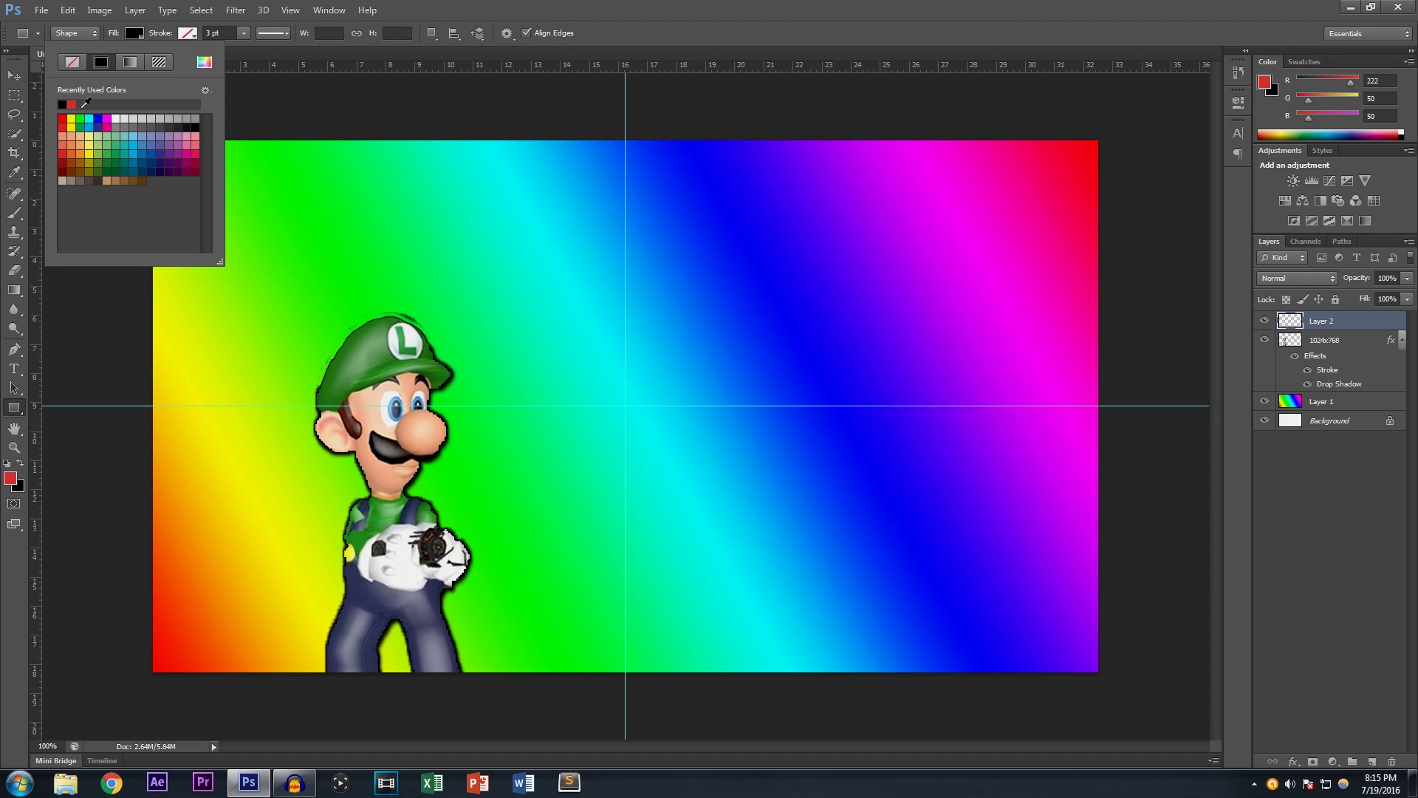
{"action": "left_click", "coordinate": [296, 124]}
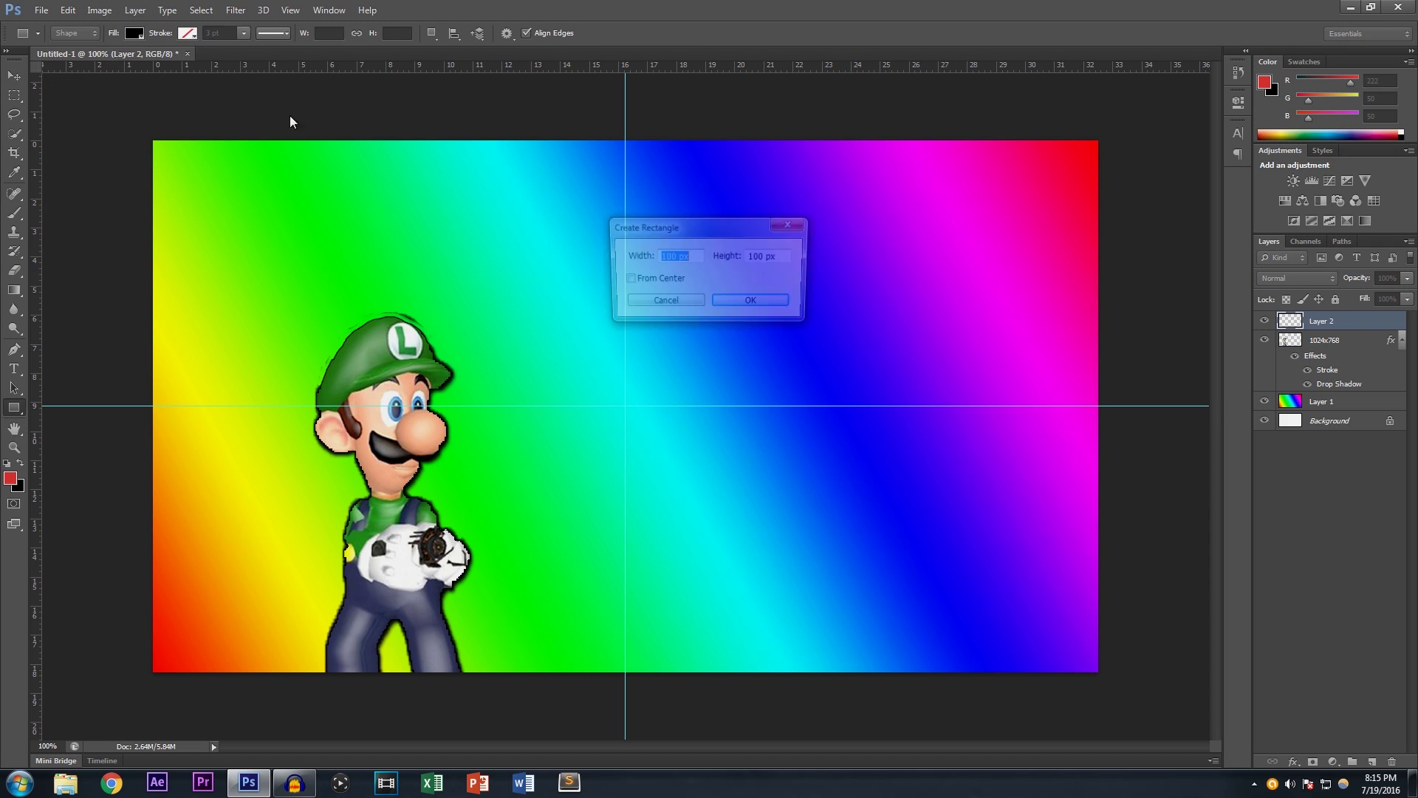
{"action": "left_click", "coordinate": [663, 302]}
{"action": "left_click_drag", "start_coordinate": [115, 165], "coordinate": [1157, 297]}
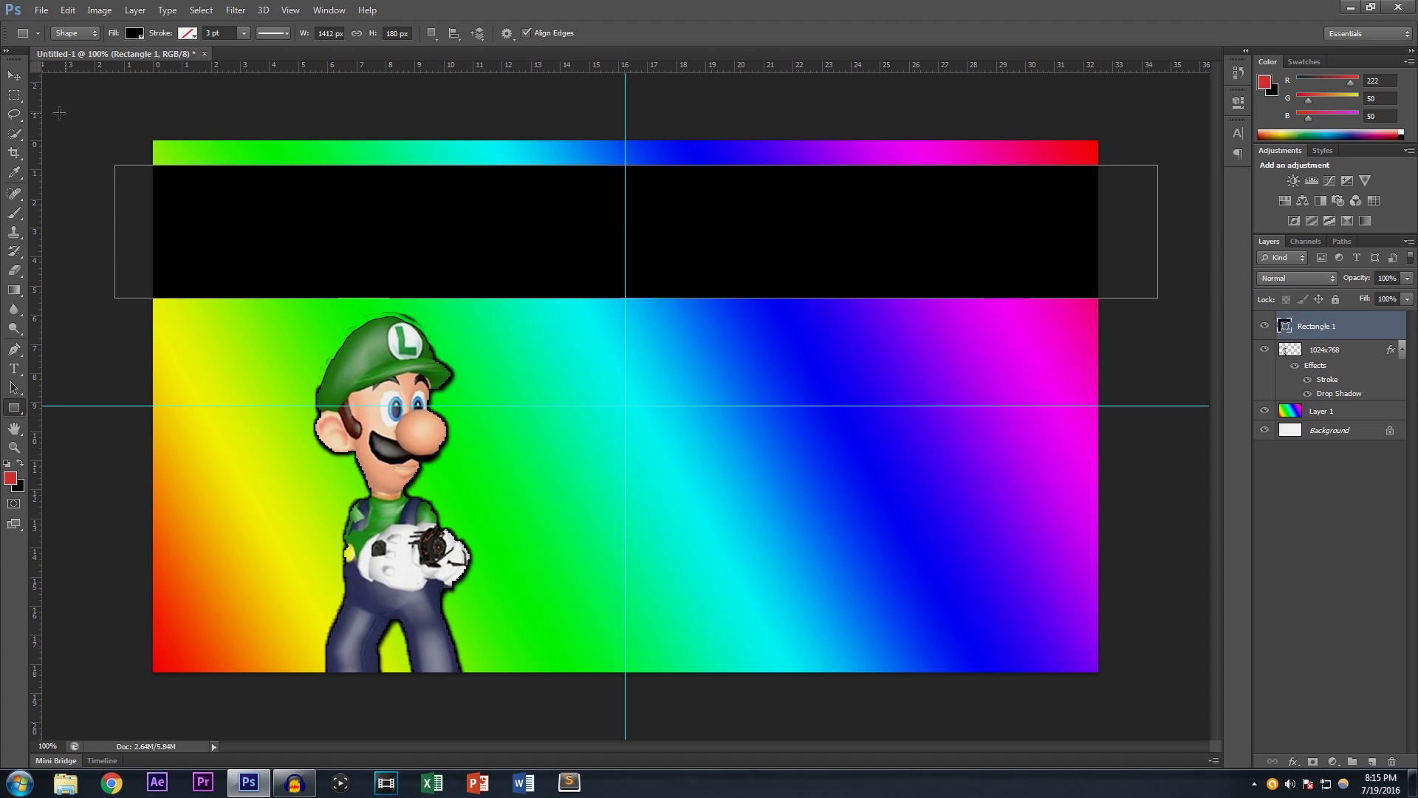
Reduce the black bar's height to about 78% and shift it slightly up.
{"action": "left_click", "coordinate": [14, 76]}
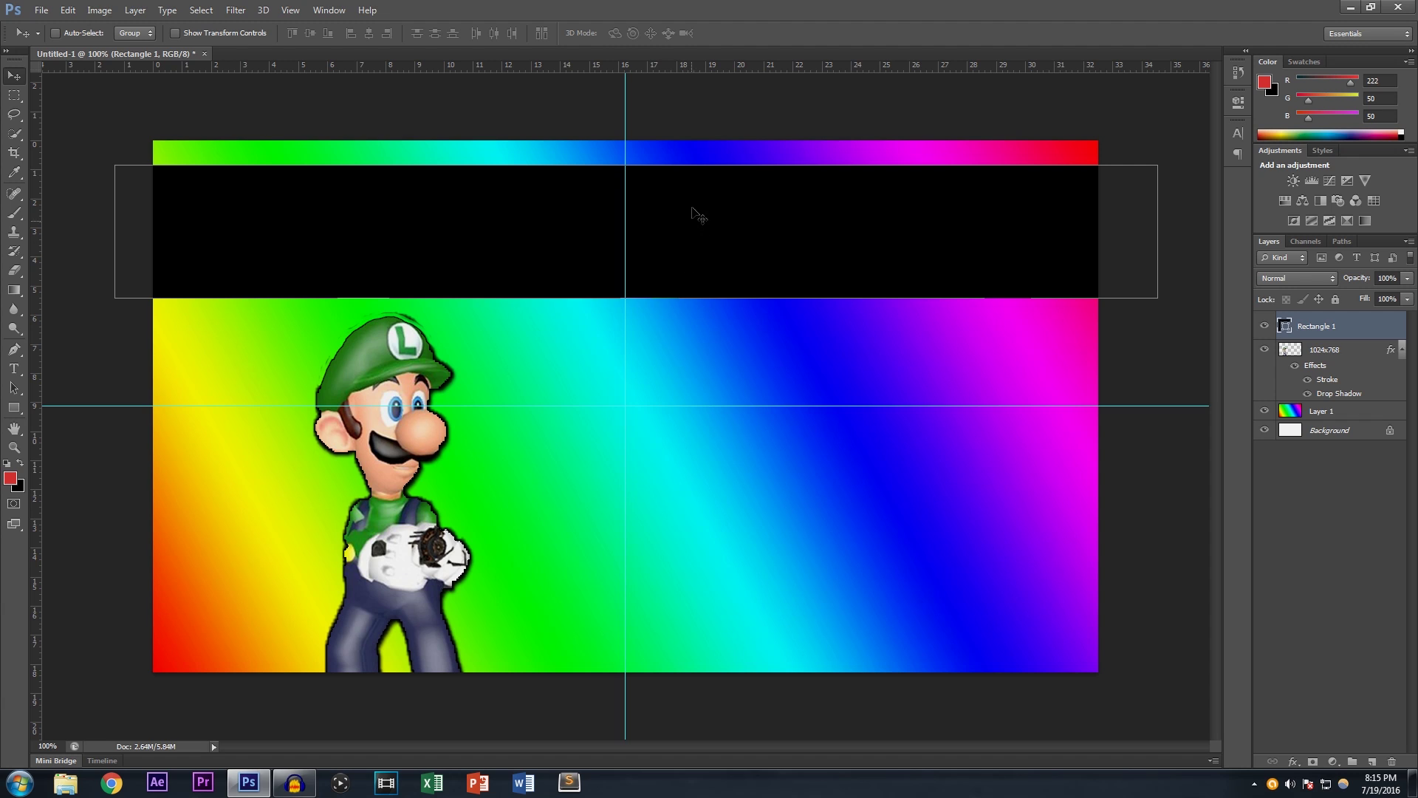
{"action": "key", "text": "ctrl+t"}
{"action": "left_click_drag", "start_coordinate": [637, 165], "coordinate": [637, 193]}
{"action": "left_click_drag", "start_coordinate": [703, 246], "coordinate": [702, 235]}
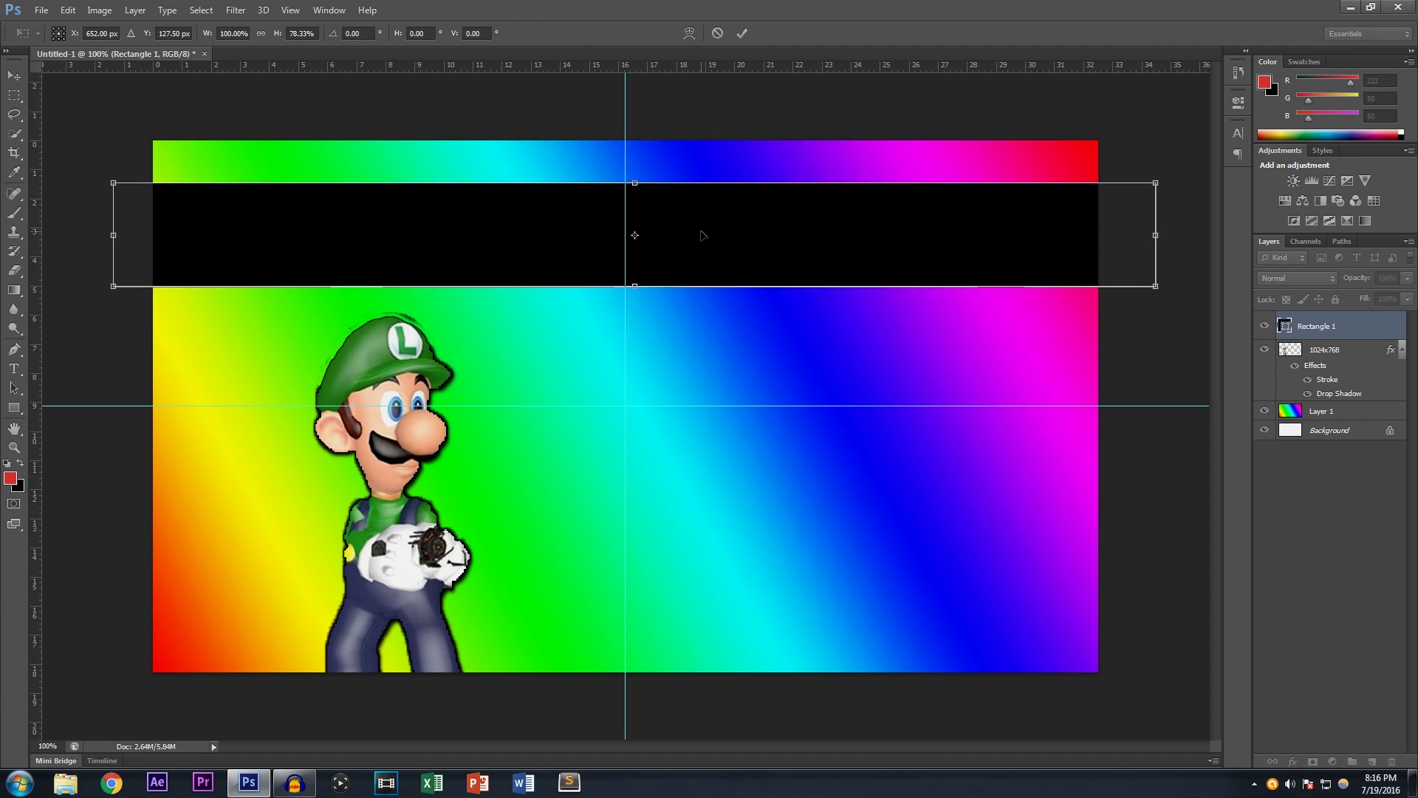
{"action": "key", "text": "Return"}
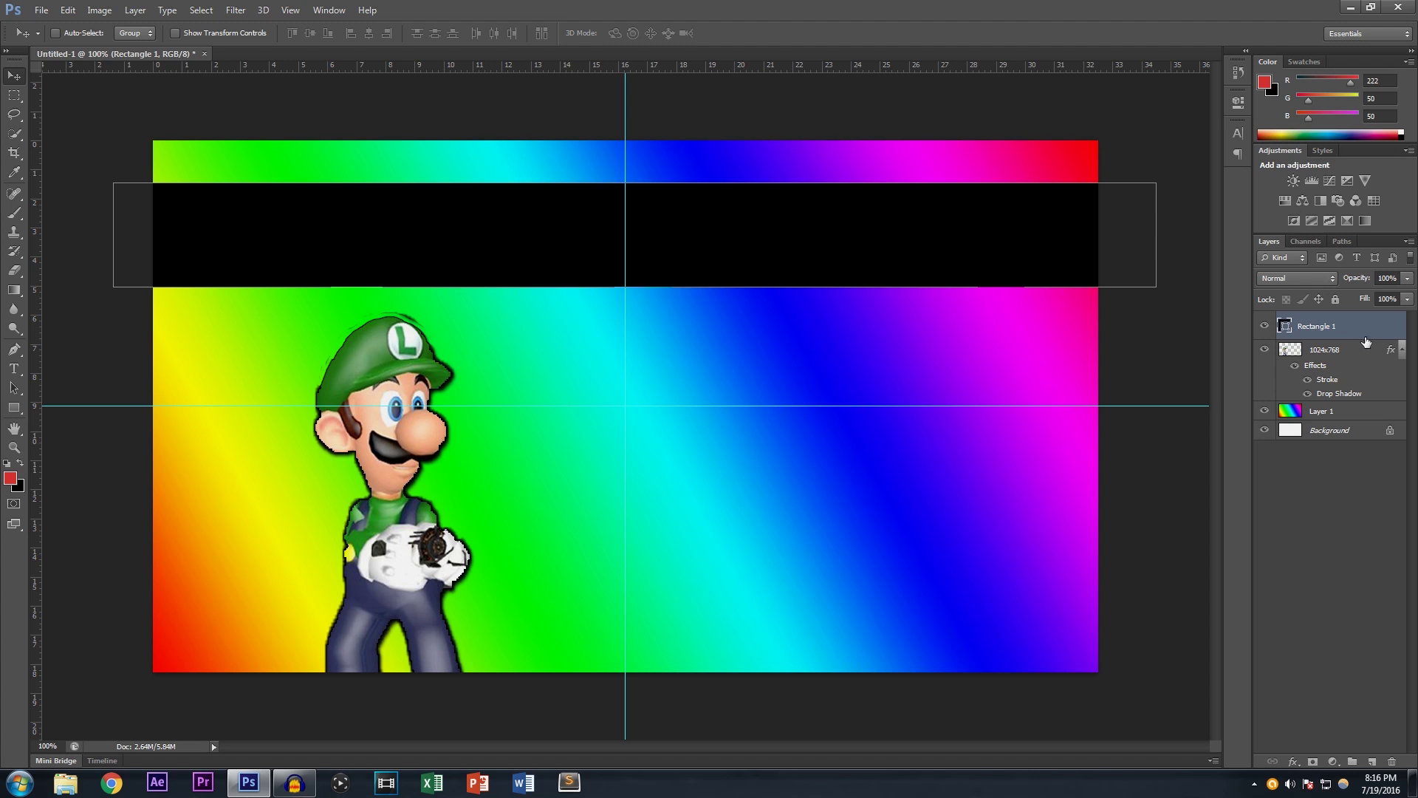
Lower the opacity of the black bar's layer to 80%.
{"action": "left_click", "coordinate": [1407, 278]}
{"action": "type", "text": "80"}
{"action": "key", "text": "Return"}
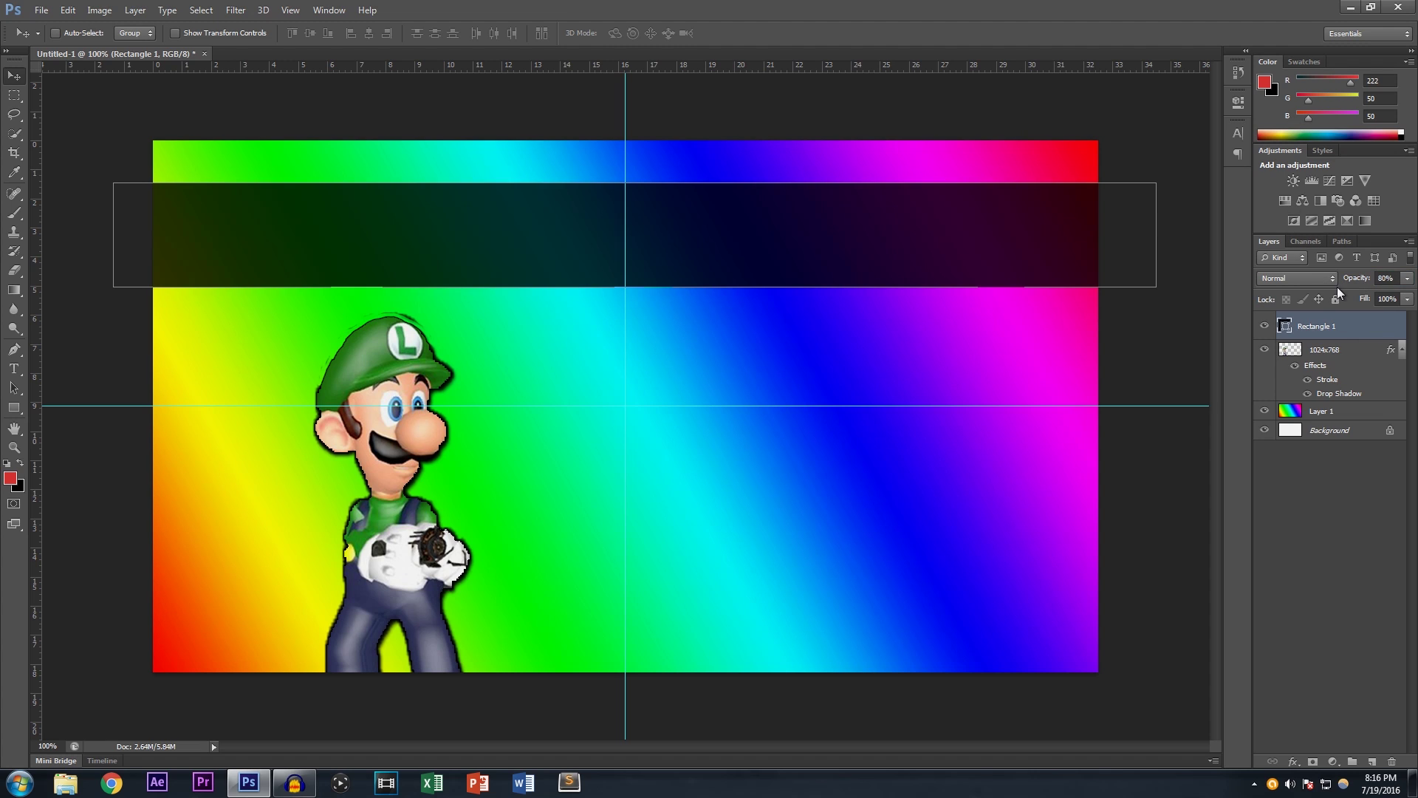
Add a new layer above the black bar and place the GMod_Logo image from the desktop in it.
{"action": "left_click", "coordinate": [1358, 443]}
{"action": "left_click", "coordinate": [1366, 330]}
{"action": "left_click", "coordinate": [1371, 762]}
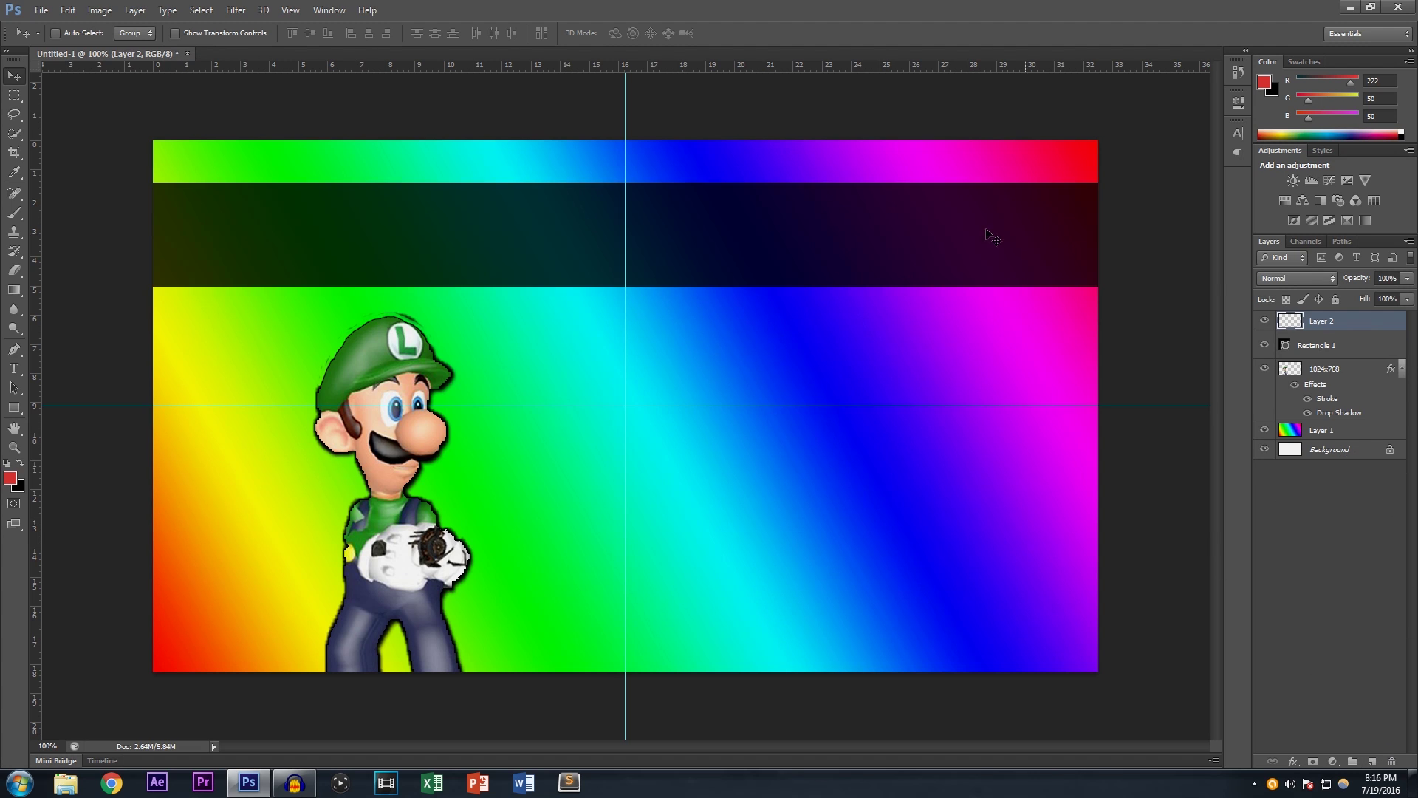
{"action": "left_click", "coordinate": [38, 10]}
{"action": "left_click", "coordinate": [52, 249]}
{"action": "left_click", "coordinate": [573, 259]}
{"action": "scroll", "coordinate": [632, 354], "scroll_direction": "down", "scroll_amount": 5}
{"action": "scroll", "coordinate": [632, 355], "scroll_direction": "down", "scroll_amount": 3}
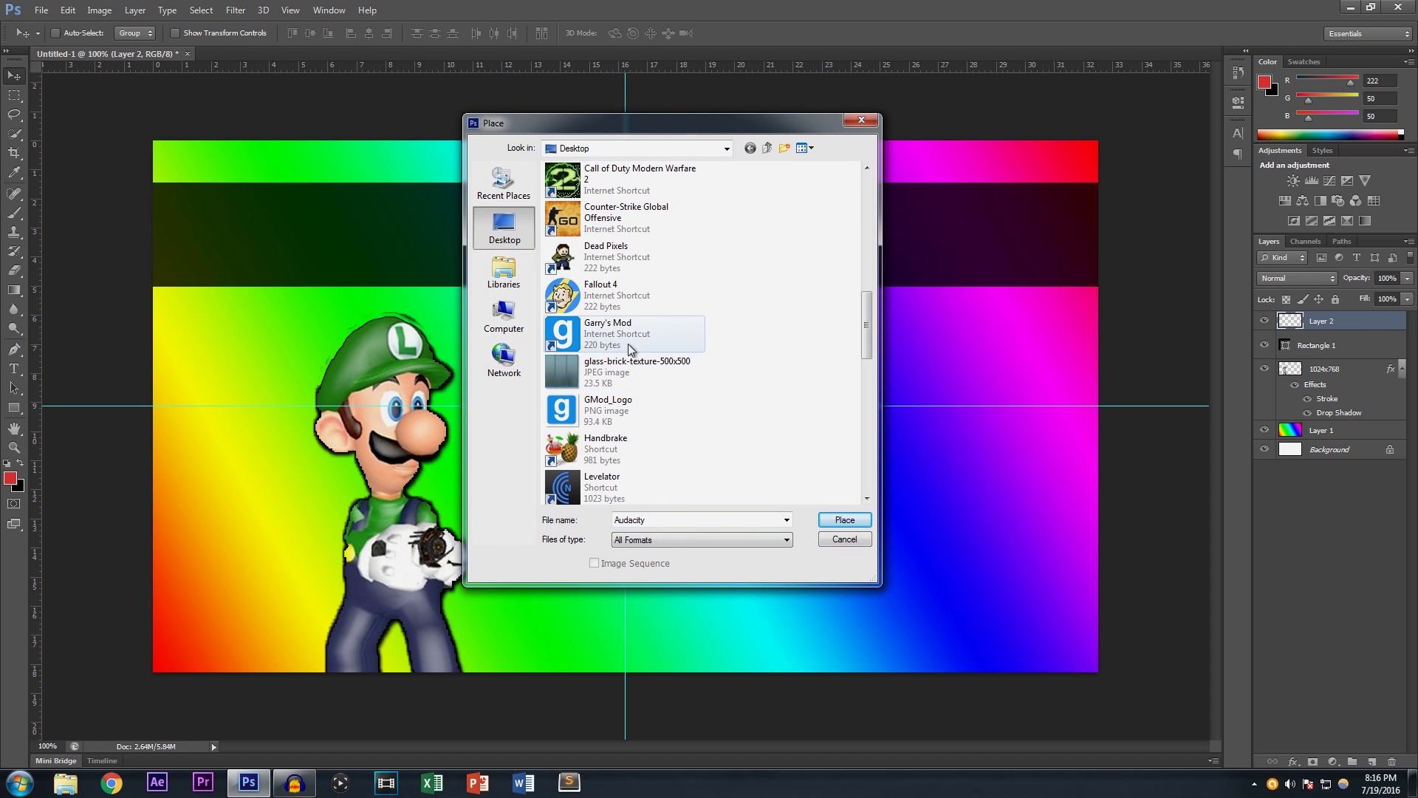
{"action": "scroll", "coordinate": [636, 340], "scroll_direction": "down", "scroll_amount": 1}
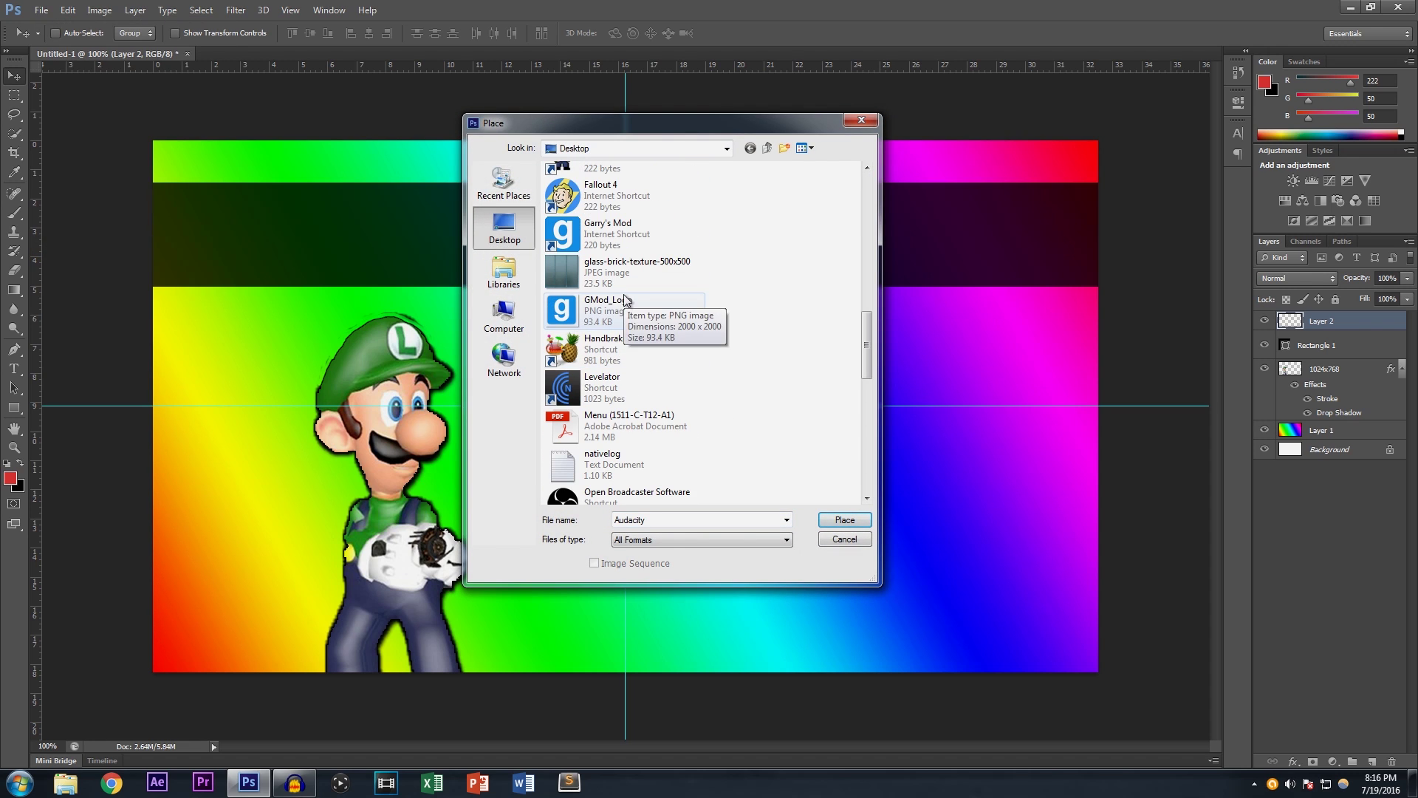
{"action": "left_click", "coordinate": [860, 525]}
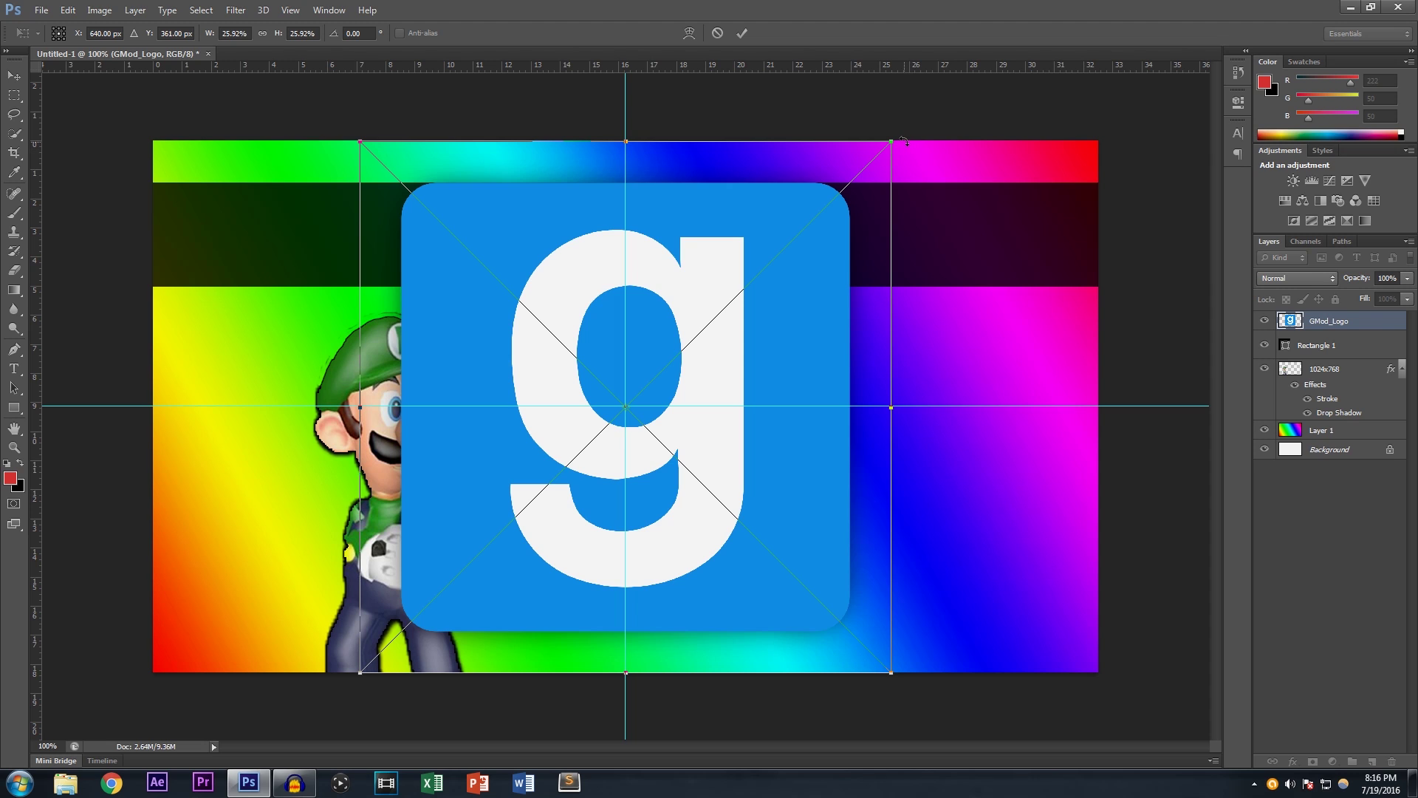
Scale the GMod logo proportionally to about 7.6% and position it near the black bar's left end.
{"action": "left_click_drag", "start_coordinate": [889, 147], "coordinate": [587, 449]}
{"action": "left_click_drag", "start_coordinate": [521, 553], "coordinate": [323, 244]}
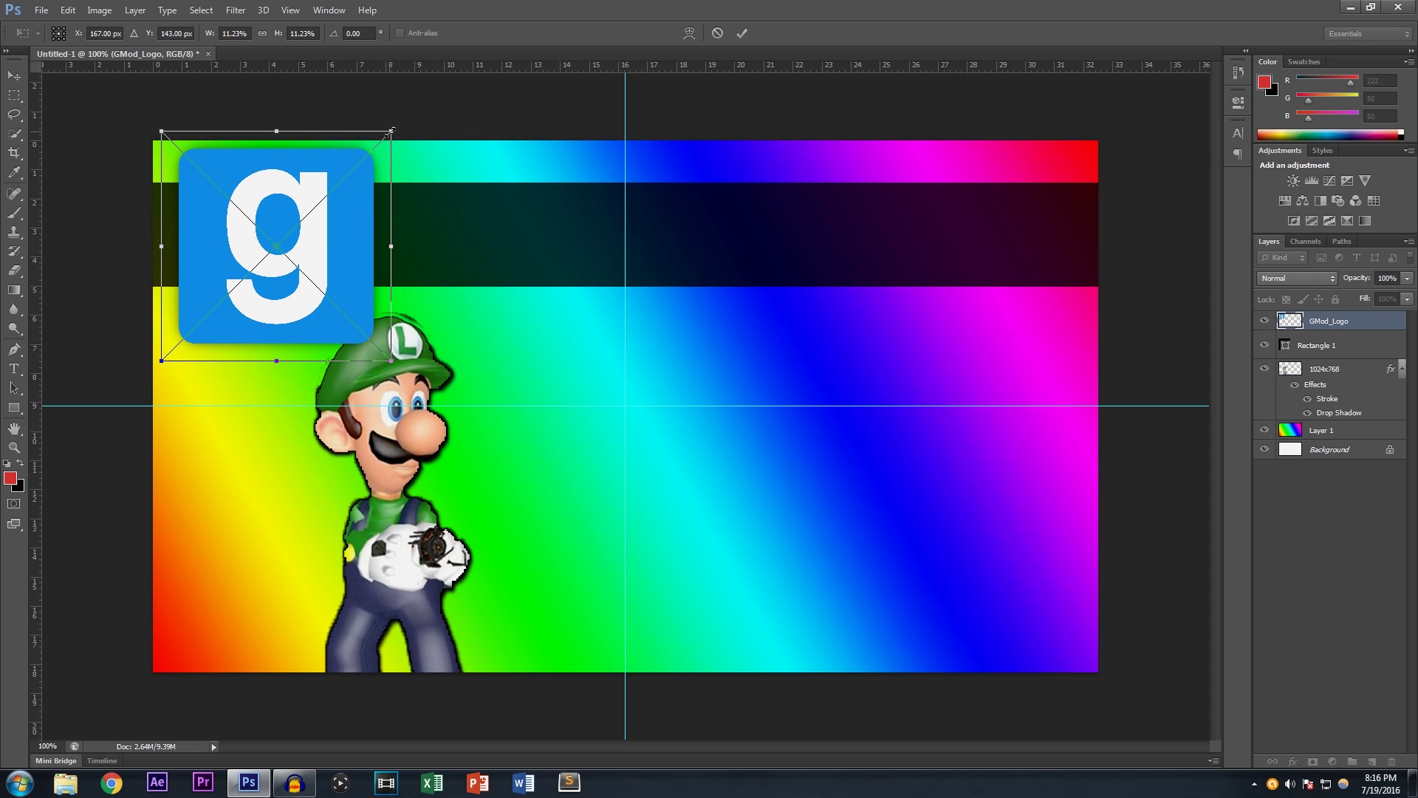
{"action": "left_click_drag", "start_coordinate": [391, 132], "coordinate": [313, 209]}
{"action": "left_click_drag", "start_coordinate": [278, 280], "coordinate": [299, 234]}
{"action": "left_click_drag", "start_coordinate": [334, 159], "coordinate": [338, 154]}
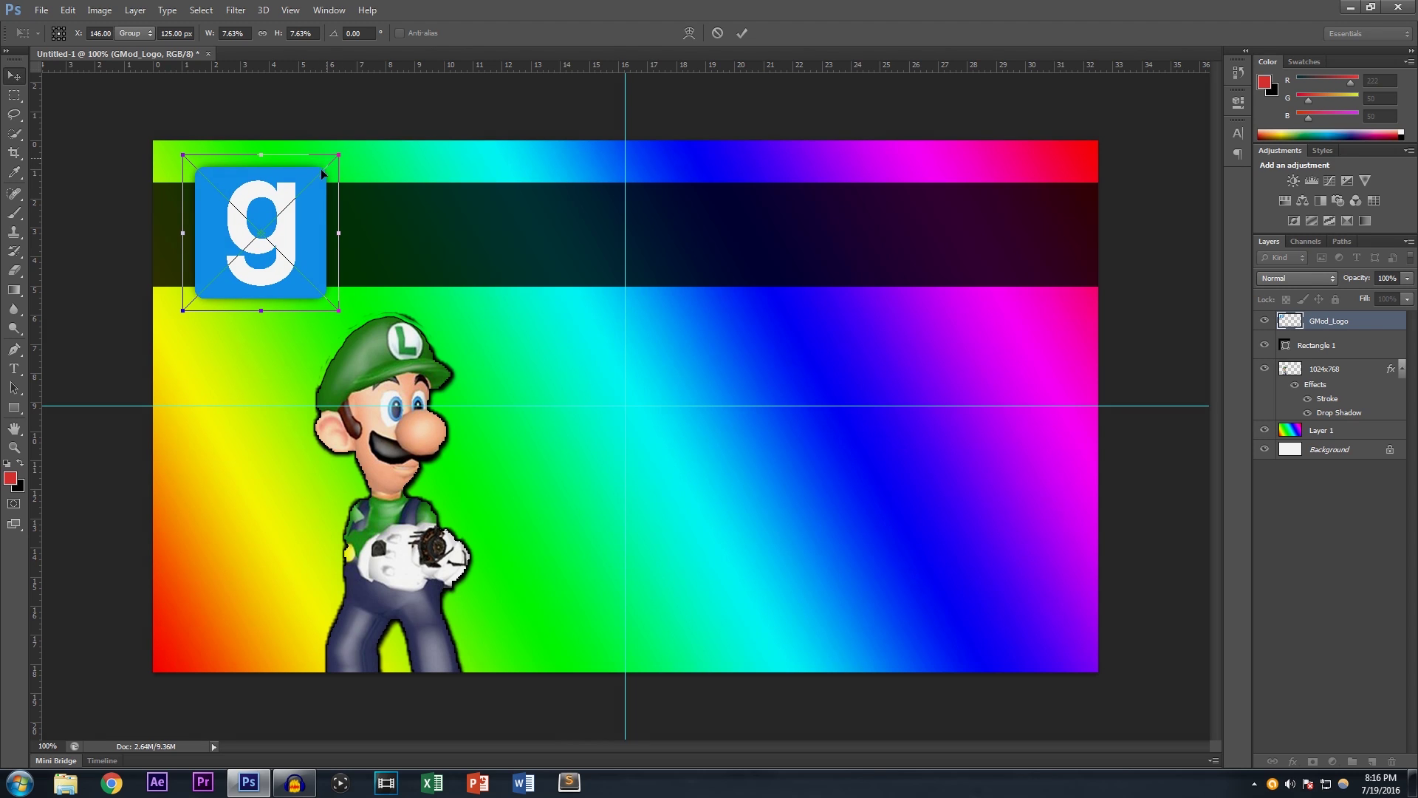
{"action": "key", "text": "Return"}
{"action": "left_click_drag", "start_coordinate": [293, 236], "coordinate": [315, 239]}
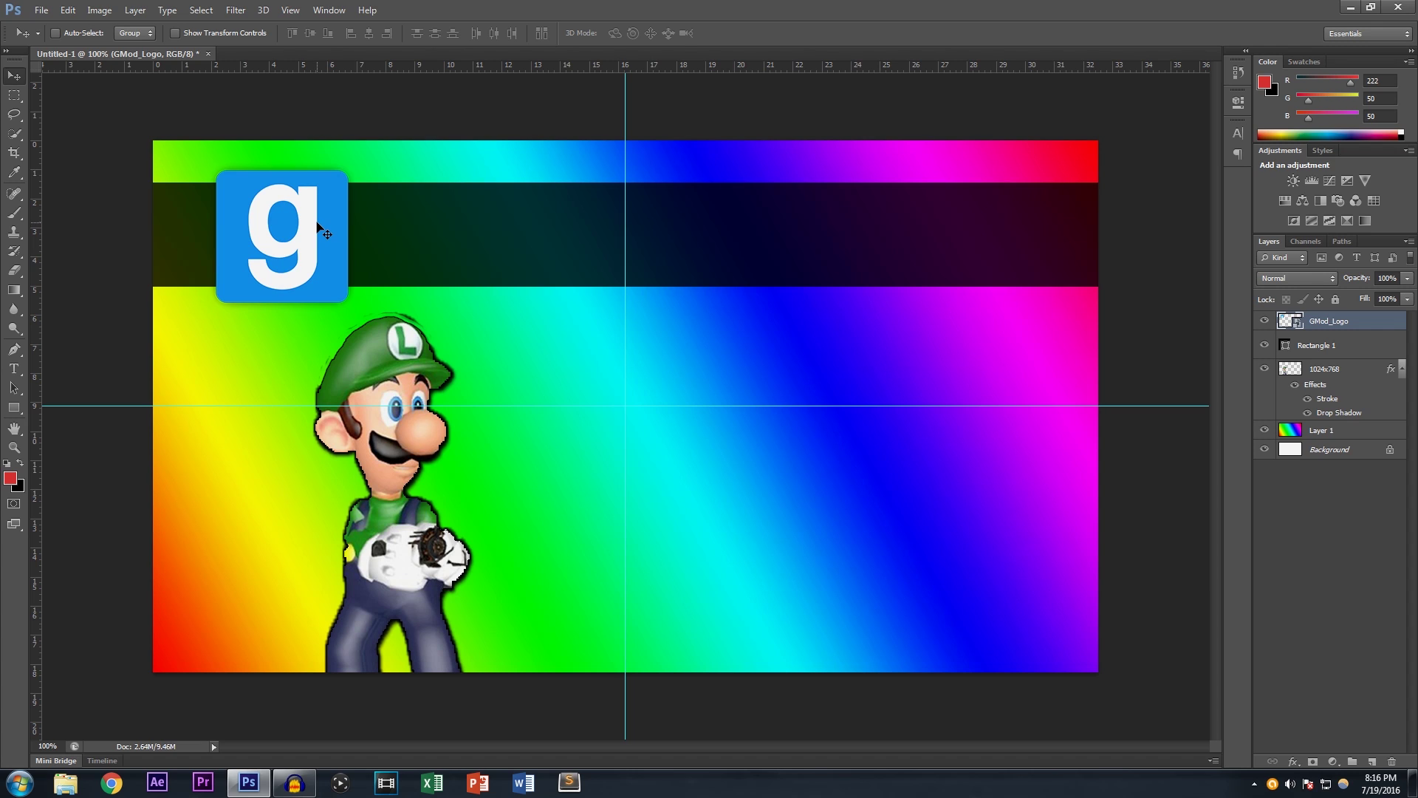
Try scaling the GMod logo down to fit within the black bar's height.
{"action": "key", "text": "ctrl+t"}
{"action": "left_click_drag", "start_coordinate": [361, 158], "coordinate": [312, 221]}
{"action": "key", "text": "Return"}
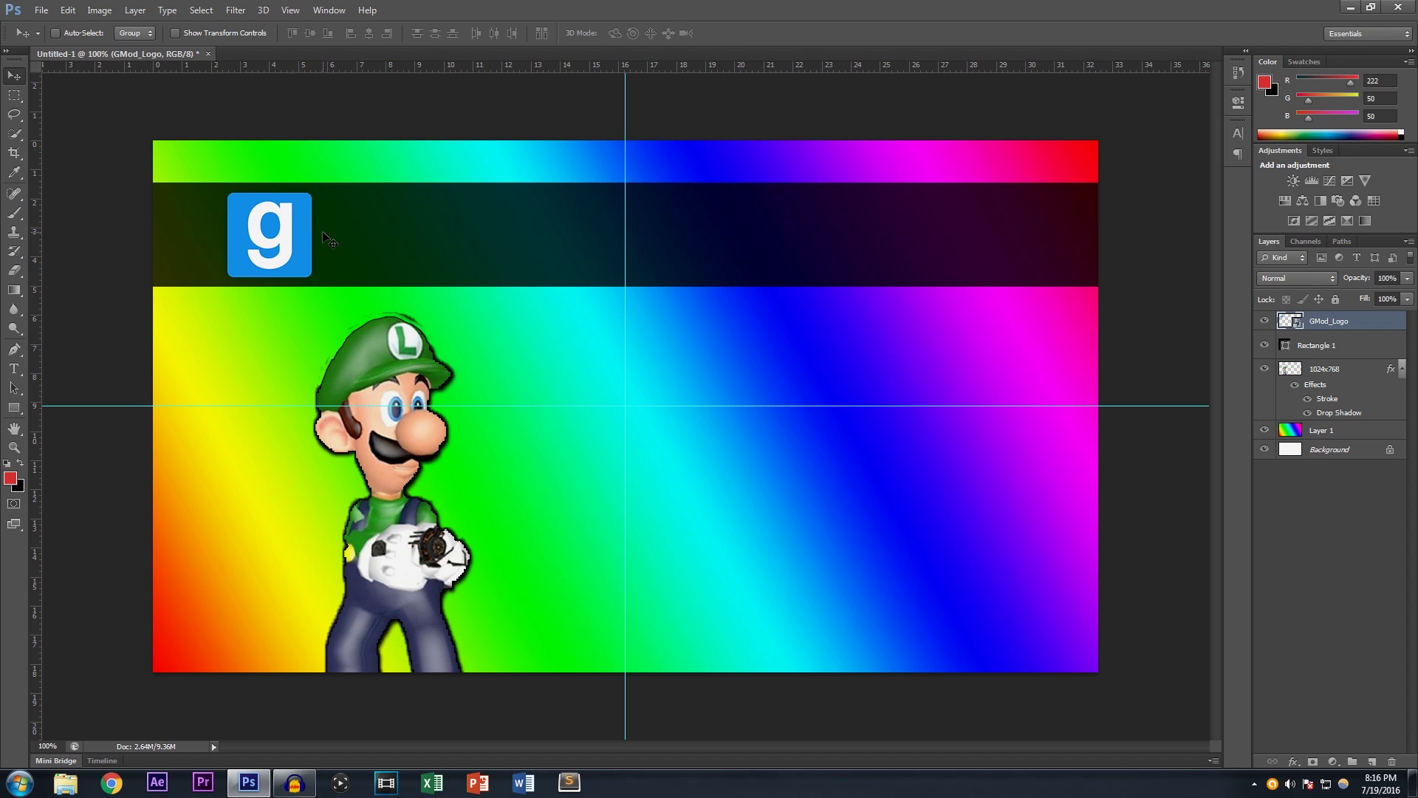
{"action": "key", "text": "ctrl+z"}
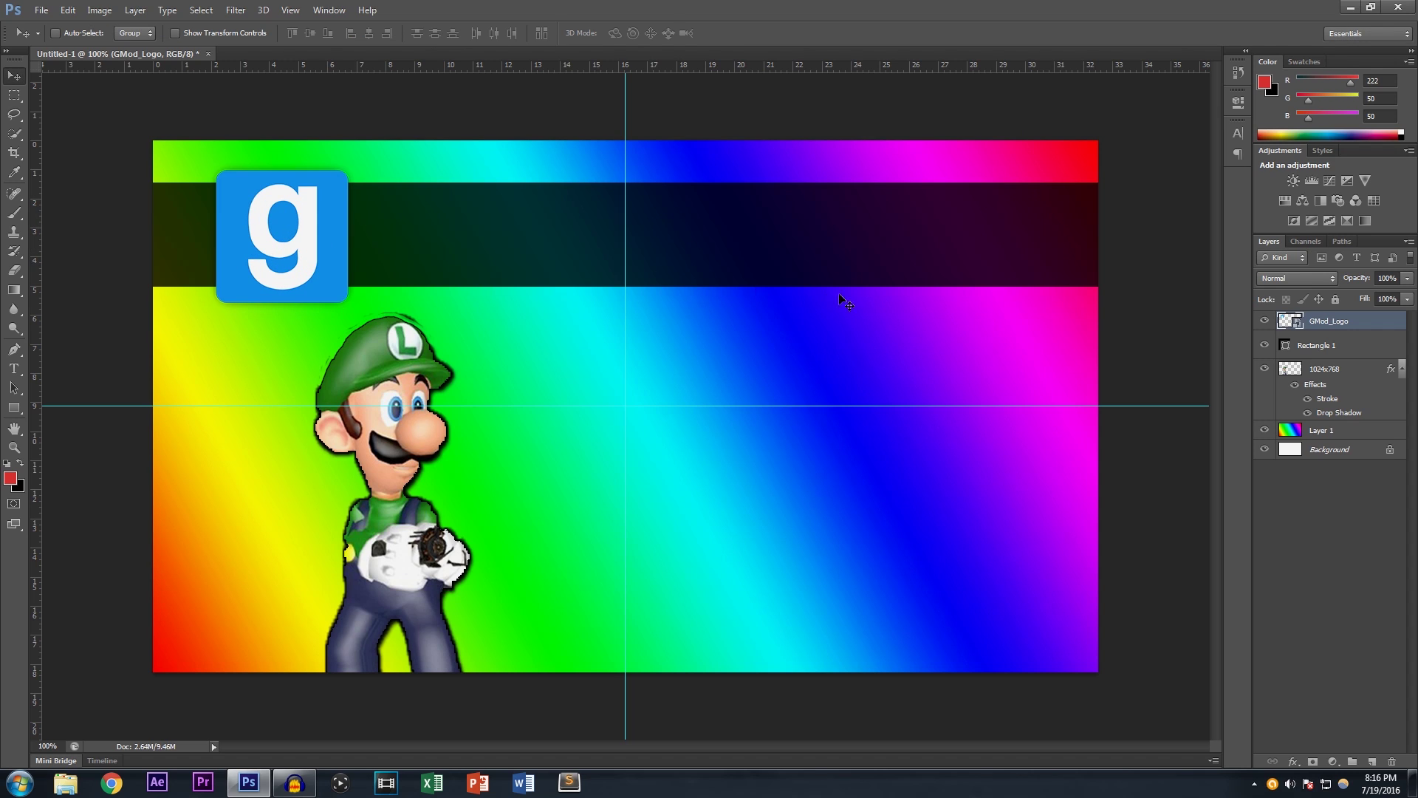
Add a new layer and put the white text PROP HUNT on the right half of the black bar.
{"action": "left_click", "coordinate": [1372, 763]}
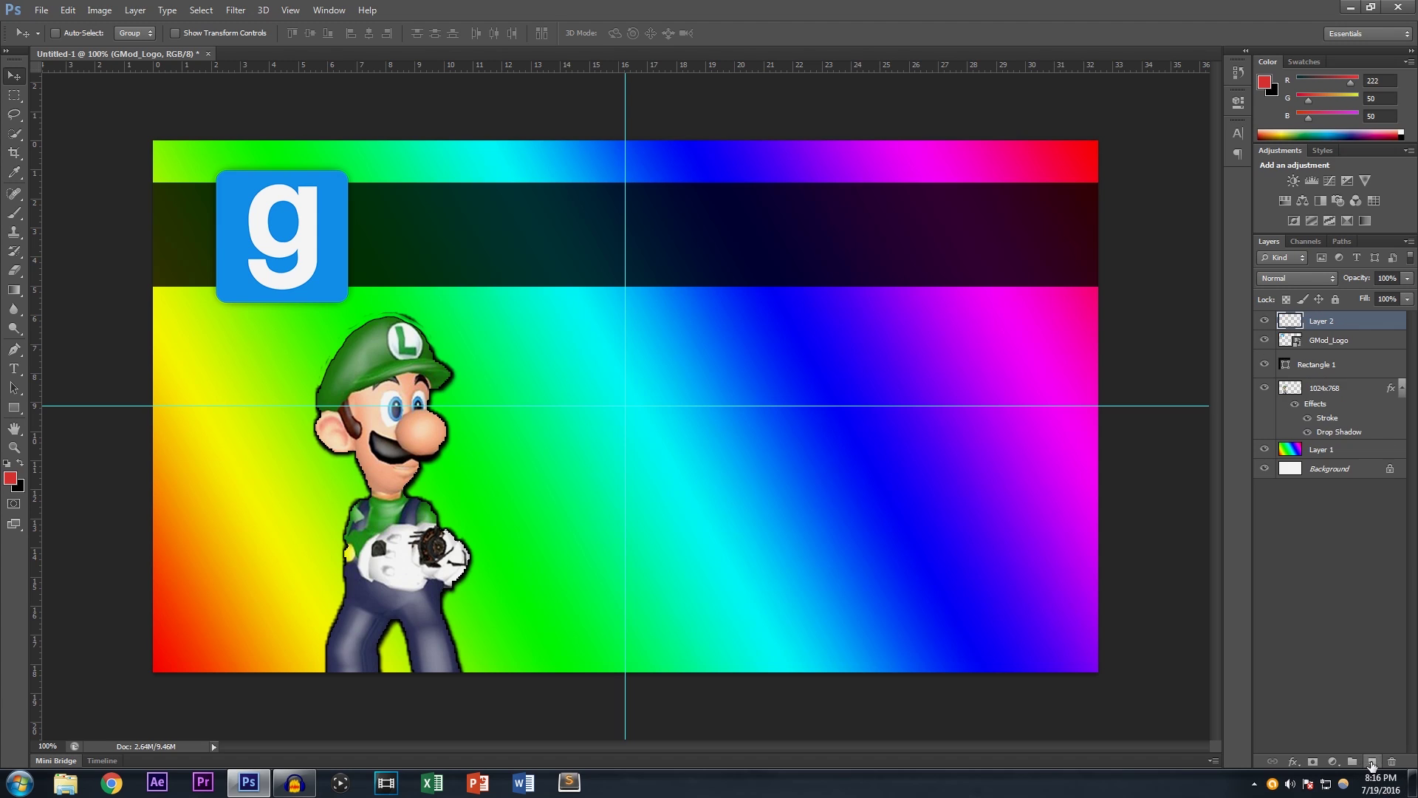
{"action": "key", "text": "t"}
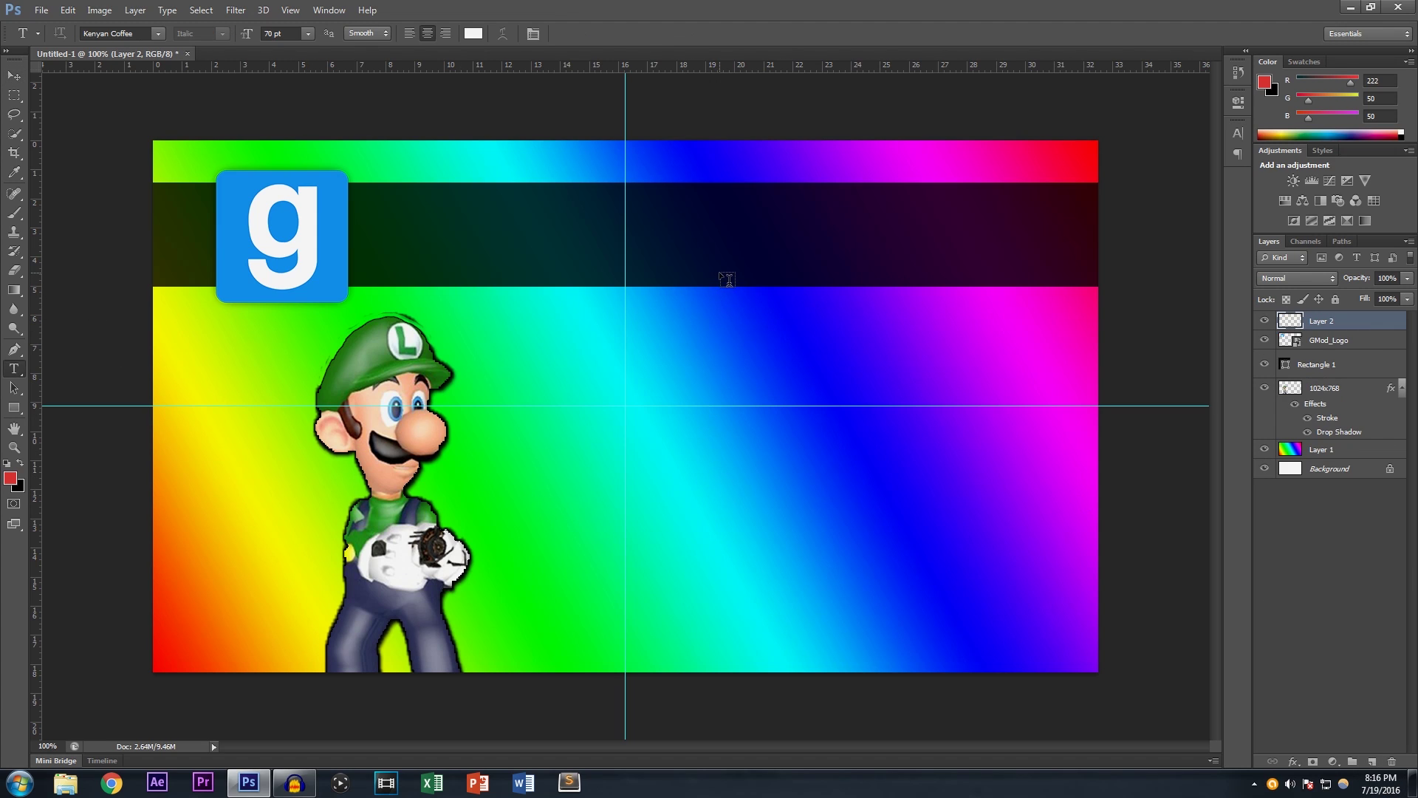
{"action": "left_click", "coordinate": [722, 252]}
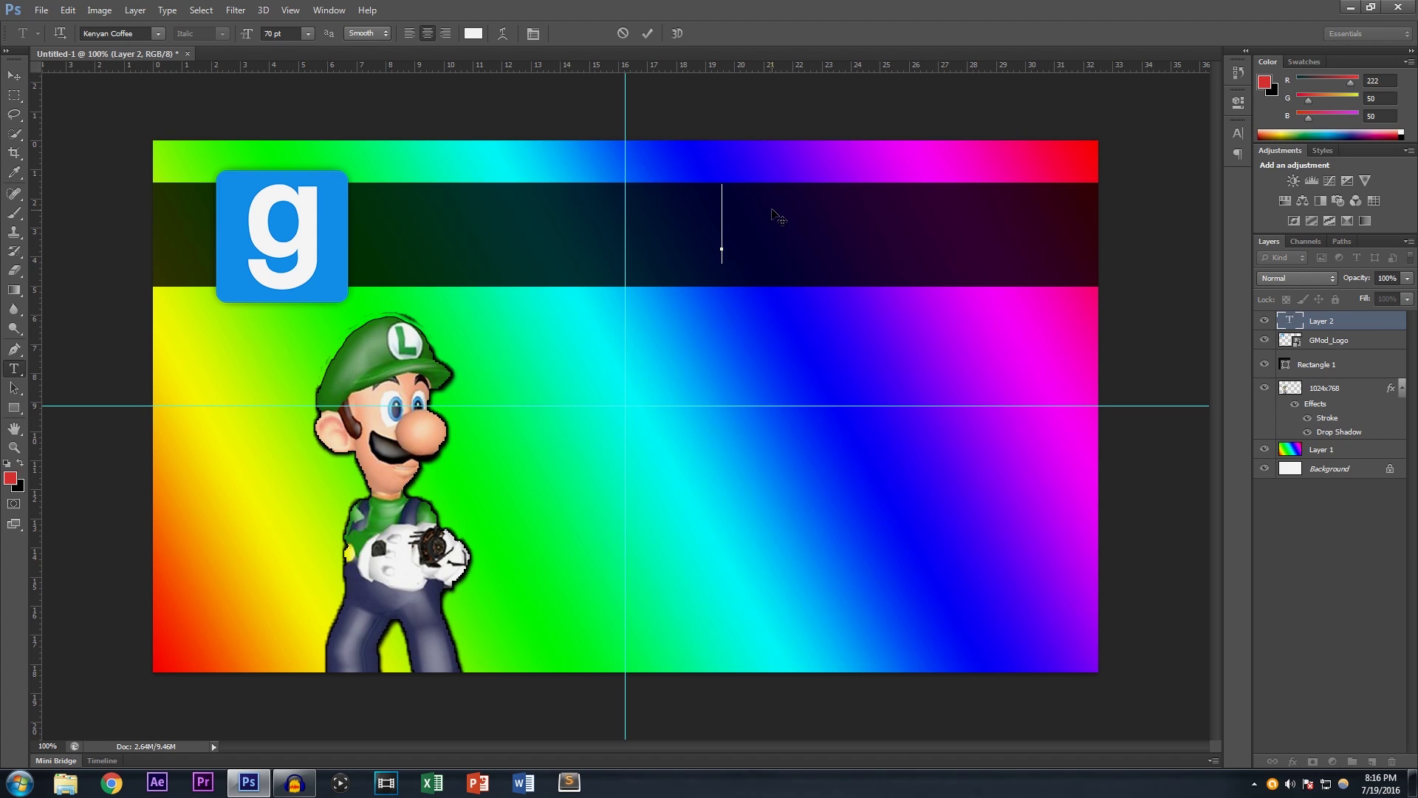
{"action": "type", "text": "PROP HUNT"}
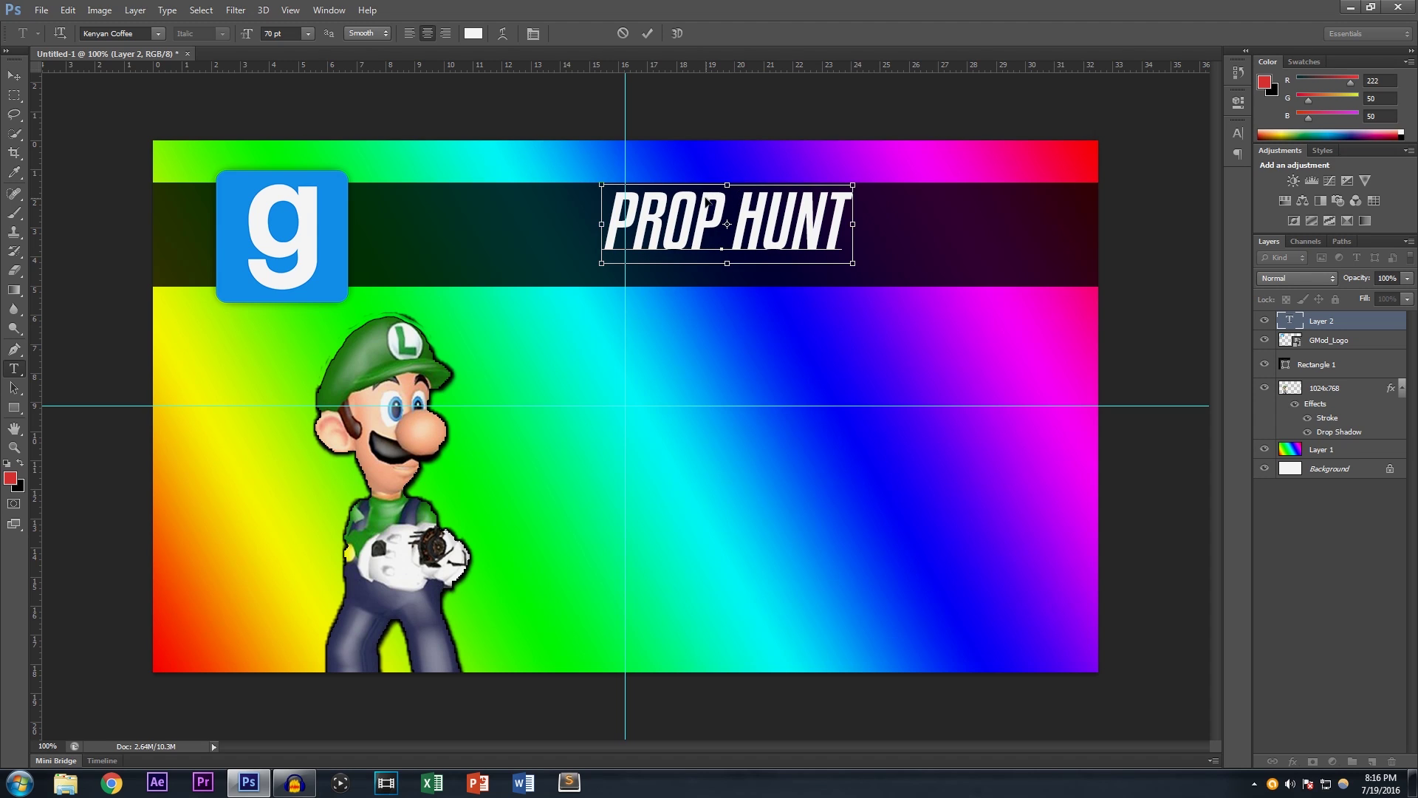
Enlarge the PROP HUNT text to 94 pt and move it further right on the bar.
{"action": "key", "text": "ctrl+a"}
{"action": "left_click_drag", "start_coordinate": [254, 35], "coordinate": [464, 42]}
{"action": "left_click", "coordinate": [14, 75]}
{"action": "left_click_drag", "start_coordinate": [785, 212], "coordinate": [890, 238]}
Change the PROP HUNT text's font to Ellipsoideogram and nudge it slightly left and up on the bar.
{"action": "key", "text": "t"}
{"action": "left_click", "coordinate": [990, 238]}
{"action": "left_click_drag", "start_coordinate": [990, 238], "coordinate": [619, 254]}
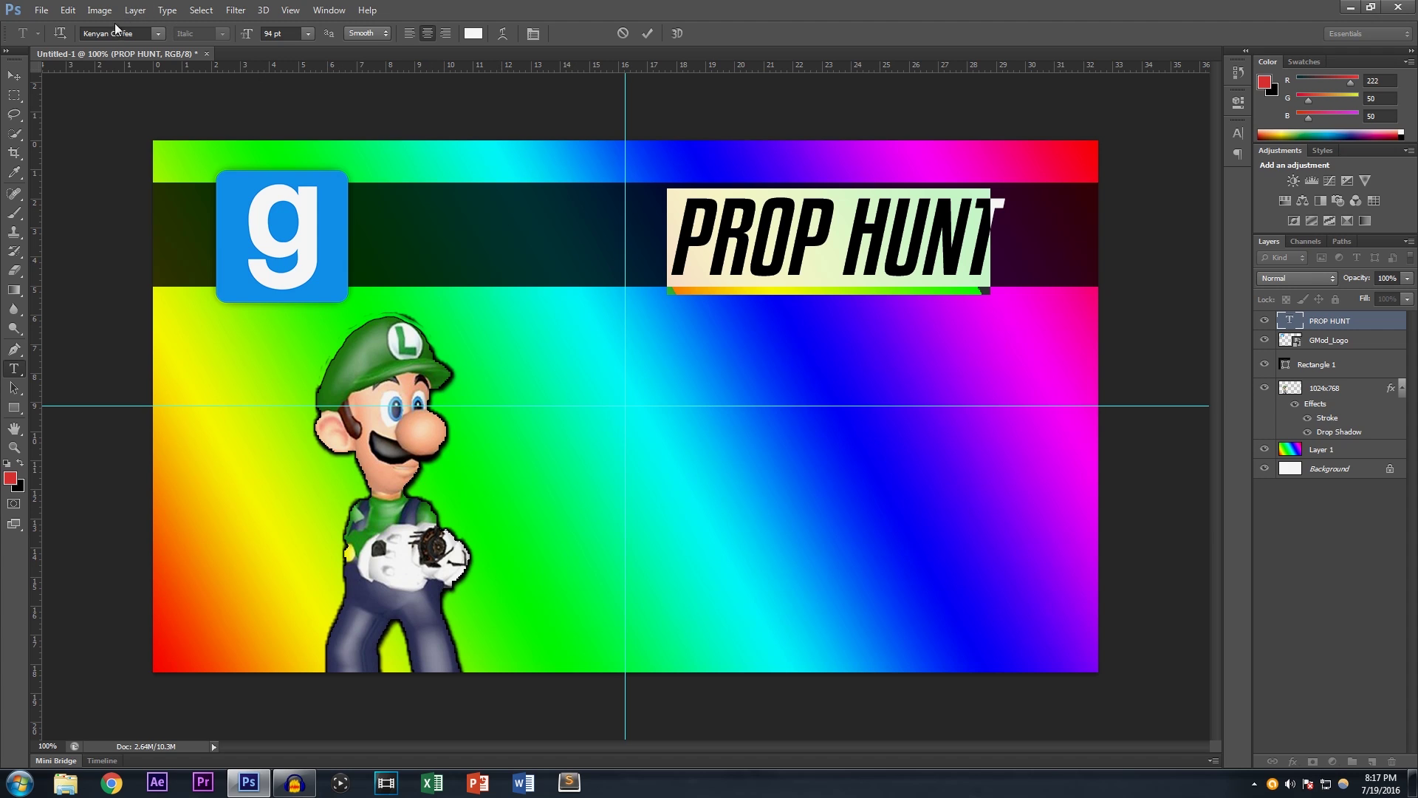
{"action": "left_click", "coordinate": [156, 31]}
{"action": "left_click", "coordinate": [157, 31]}
{"action": "left_click", "coordinate": [157, 33]}
{"action": "scroll", "coordinate": [157, 183], "scroll_direction": "down", "scroll_amount": 5}
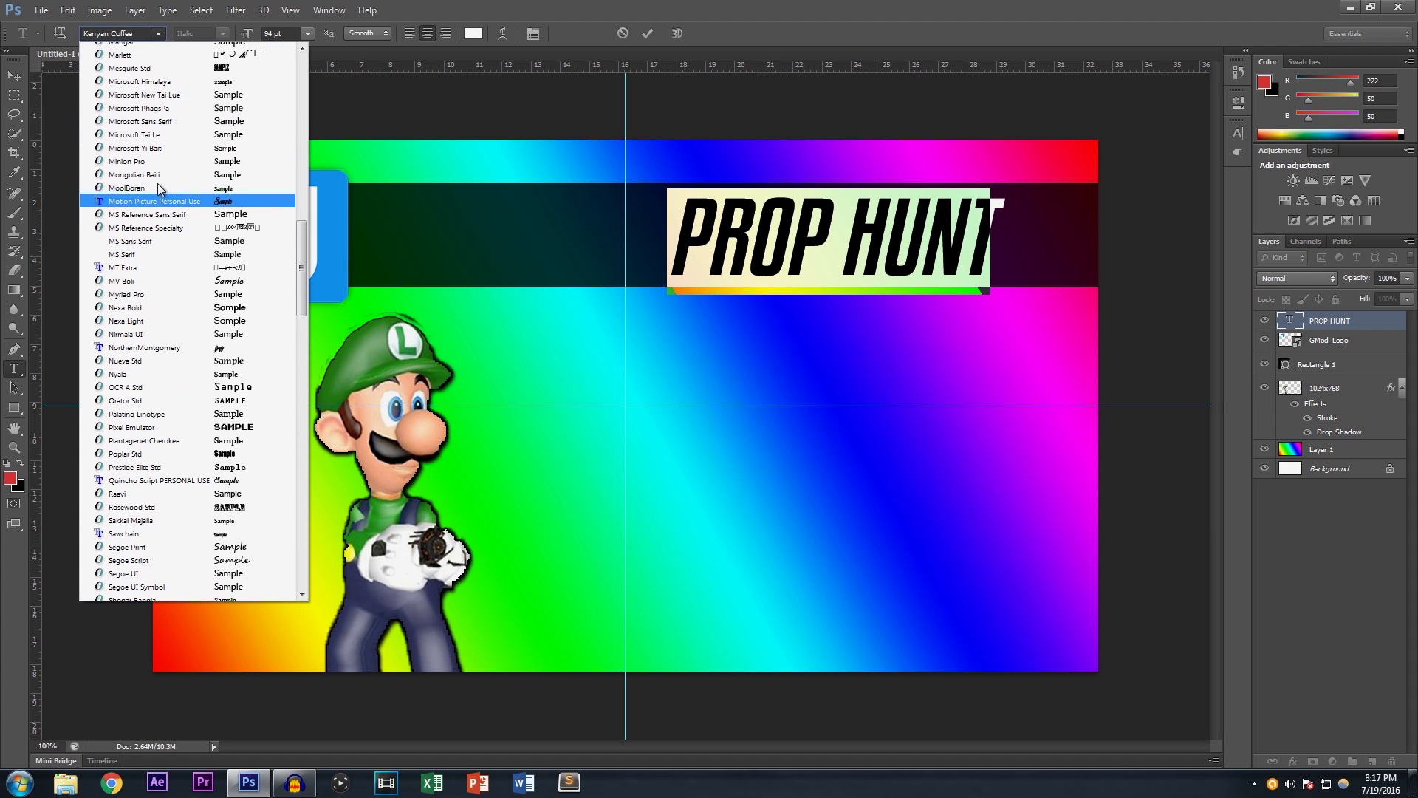
{"action": "scroll", "coordinate": [185, 296], "scroll_direction": "up", "scroll_amount": 7}
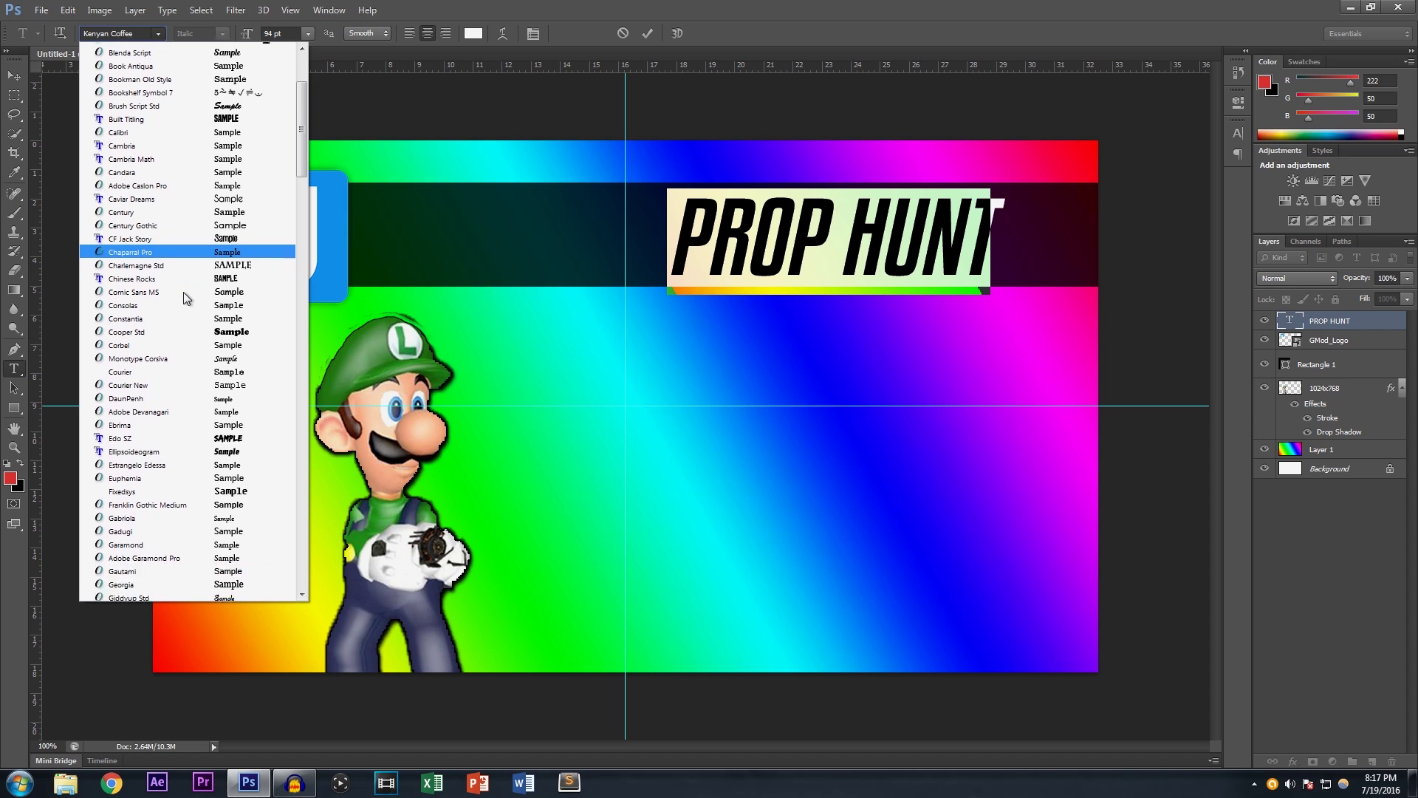
{"action": "left_click", "coordinate": [185, 329]}
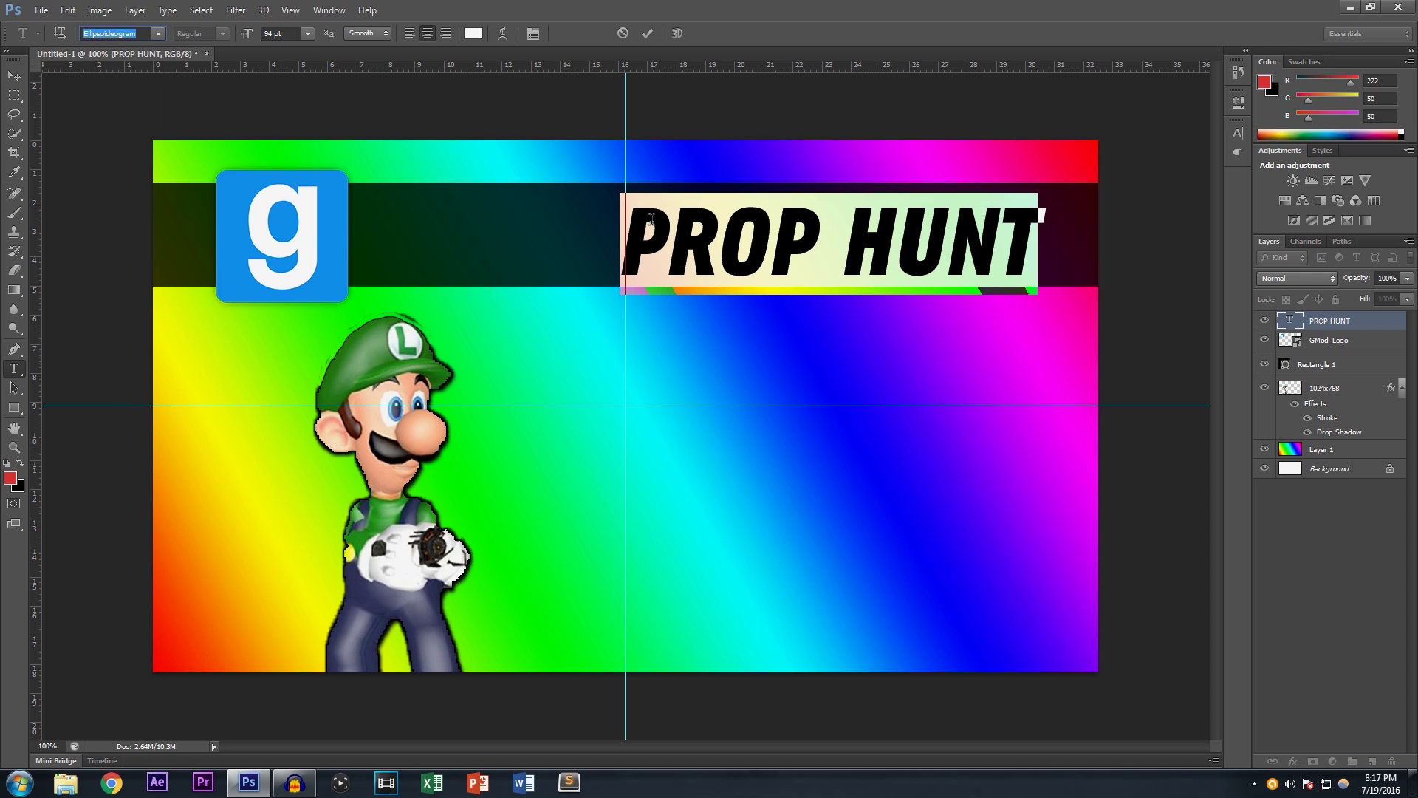
{"action": "left_click", "coordinate": [14, 76]}
{"action": "left_click_drag", "start_coordinate": [824, 230], "coordinate": [805, 226]}
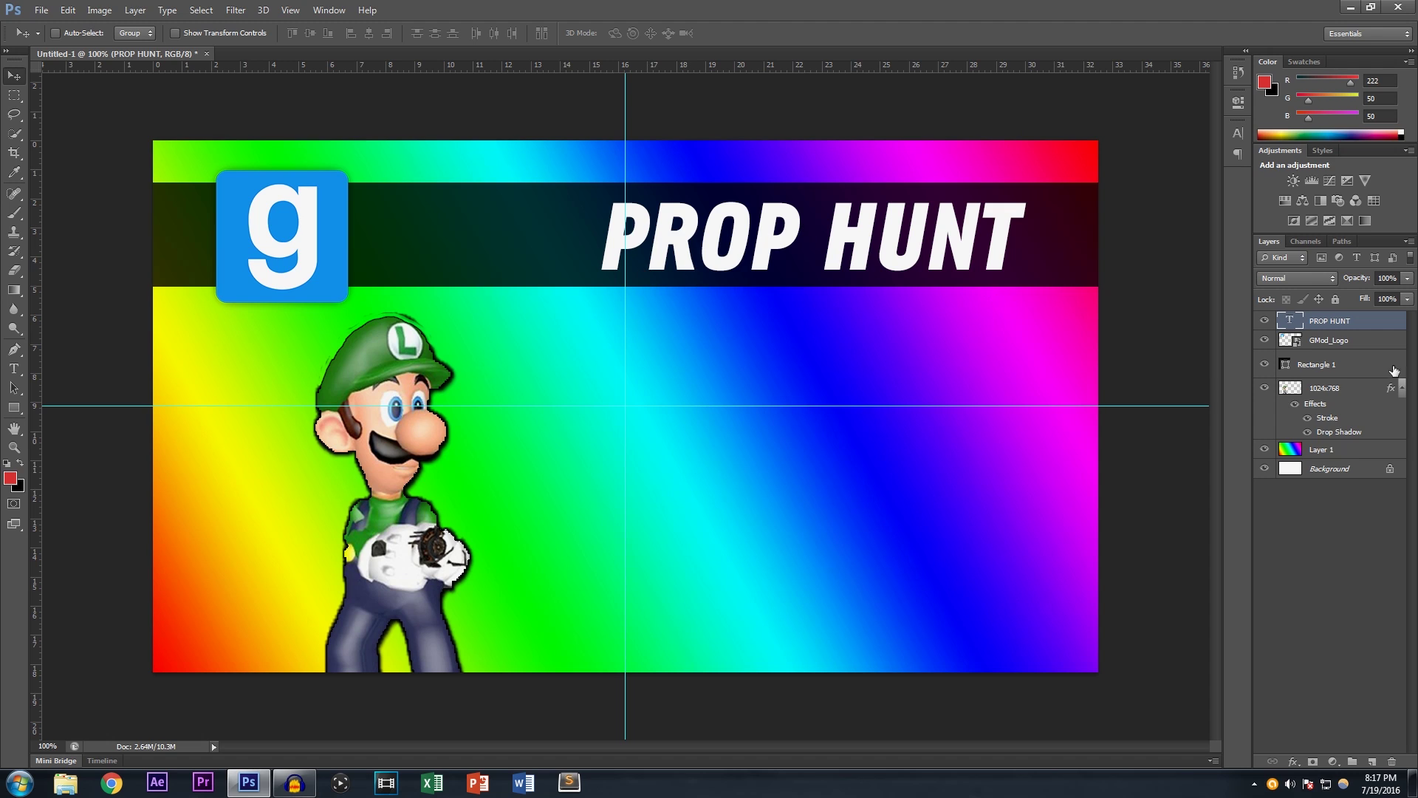
Give the PROP HUNT text a 5 px black outside stroke and nudge it slightly into place.
{"action": "double_click", "coordinate": [1369, 325]}
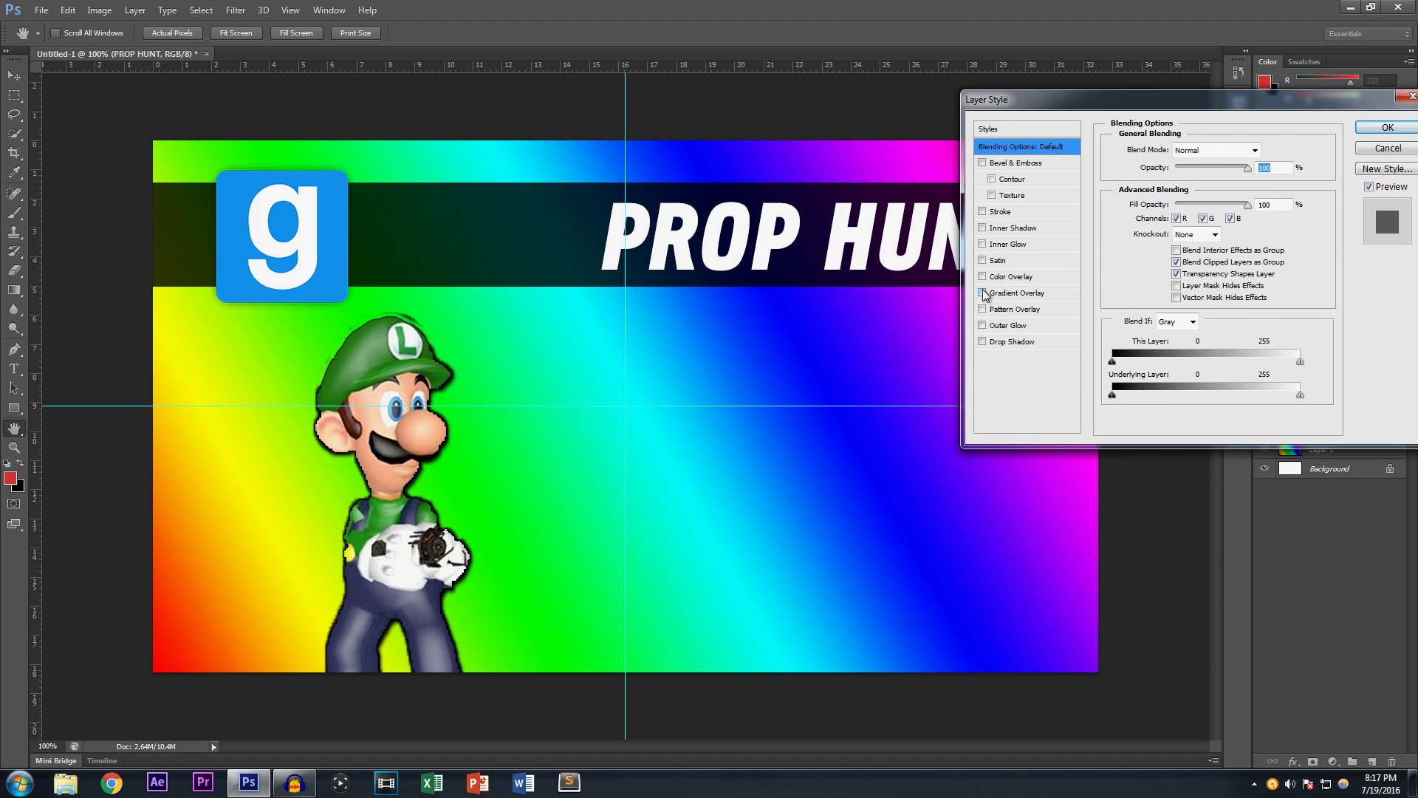
{"action": "left_click", "coordinate": [1038, 210]}
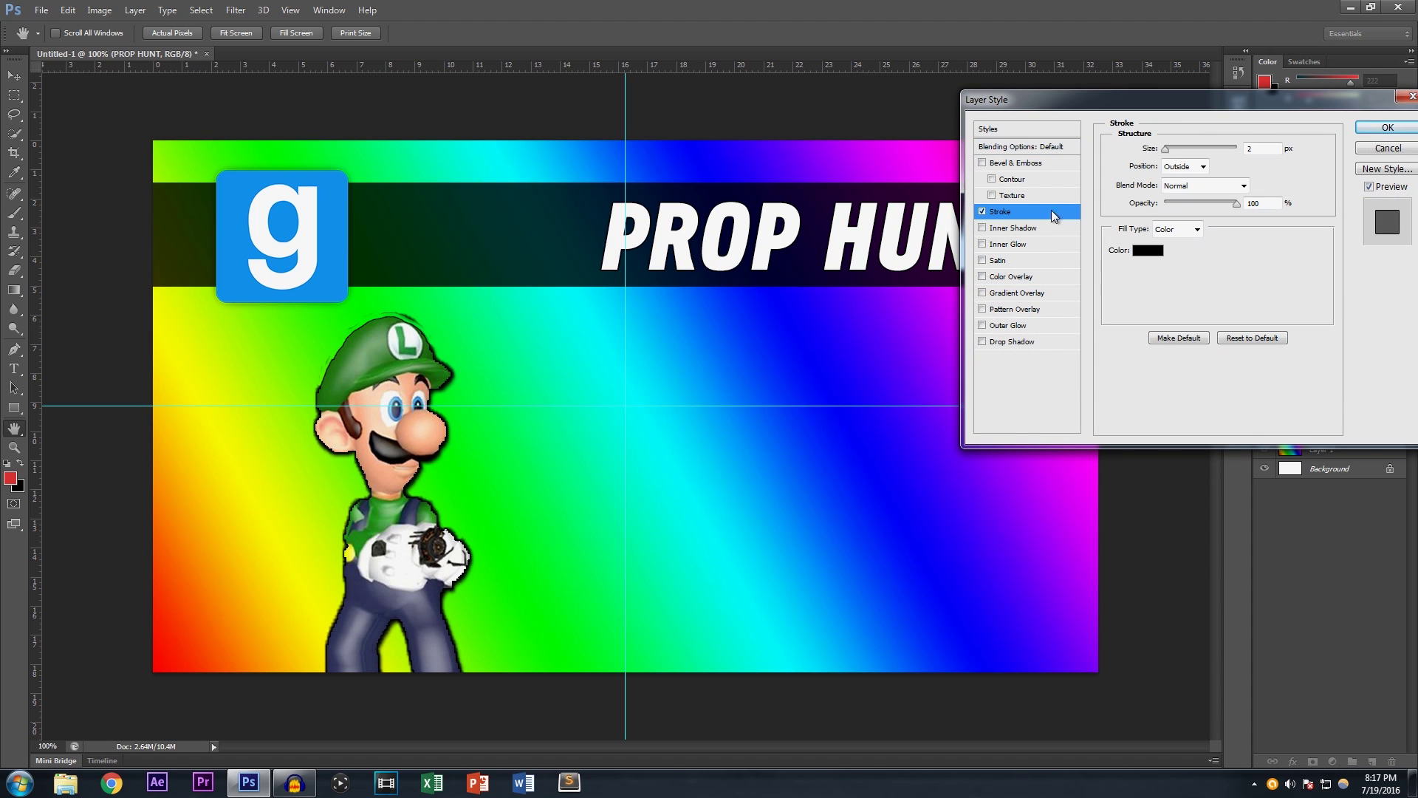
{"action": "left_click_drag", "start_coordinate": [1167, 151], "coordinate": [1168, 157]}
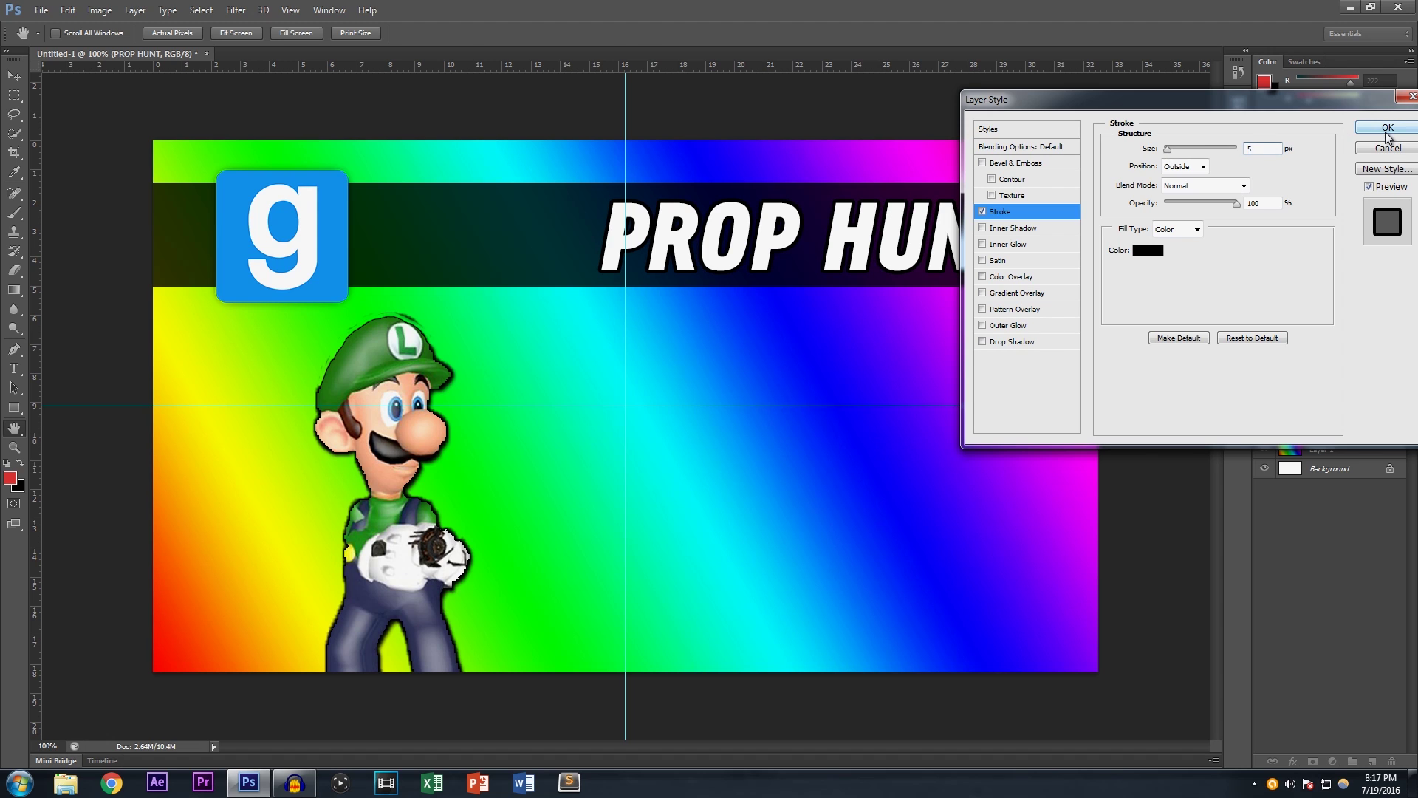
{"action": "left_click", "coordinate": [1387, 127]}
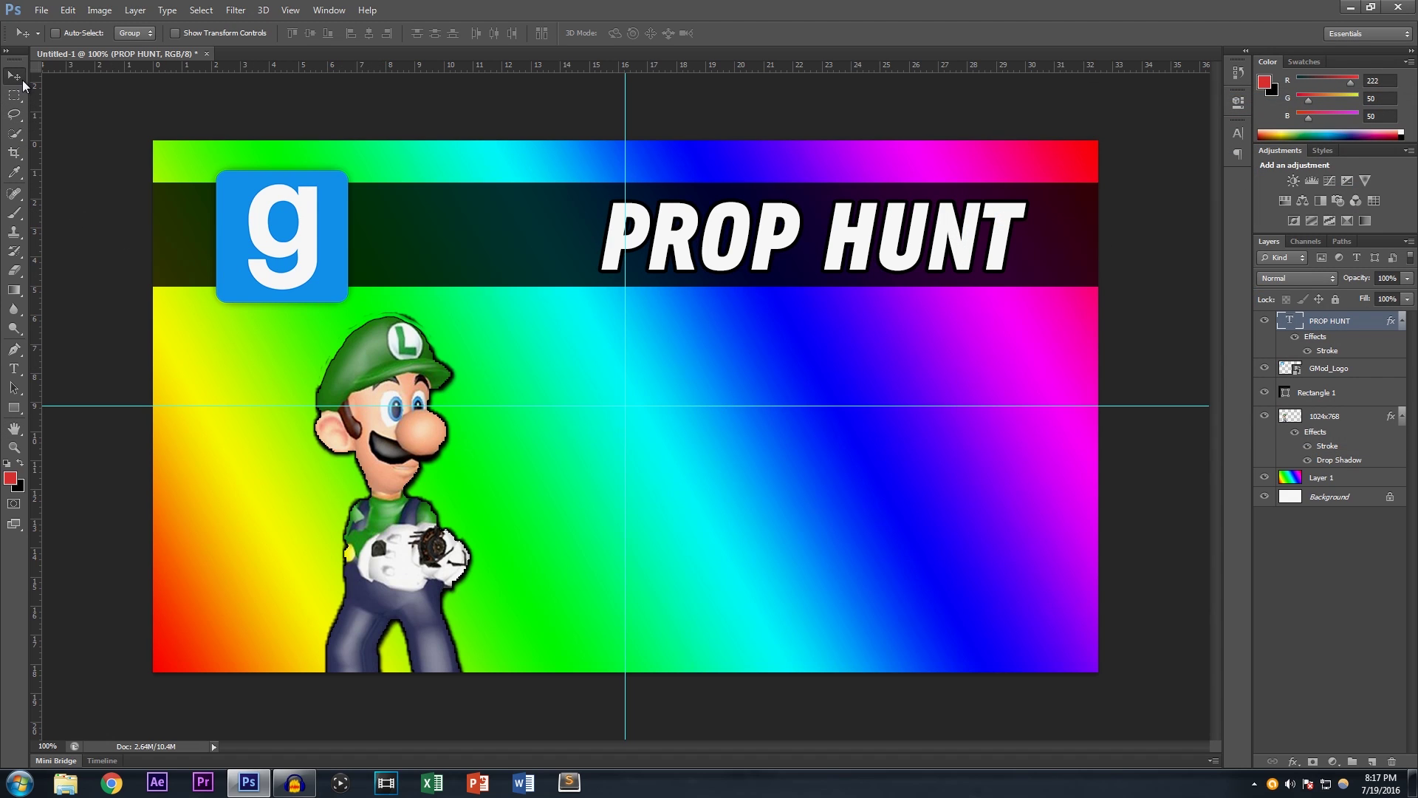
{"action": "mouse_move", "coordinate": [383, 422]}
{"action": "left_mouse_down"}
{"action": "mouse_move", "coordinate": [407, 427]}
{"action": "mouse_move", "coordinate": [365, 421]}
{"action": "mouse_move", "coordinate": [384, 423]}
{"action": "left_mouse_up"}
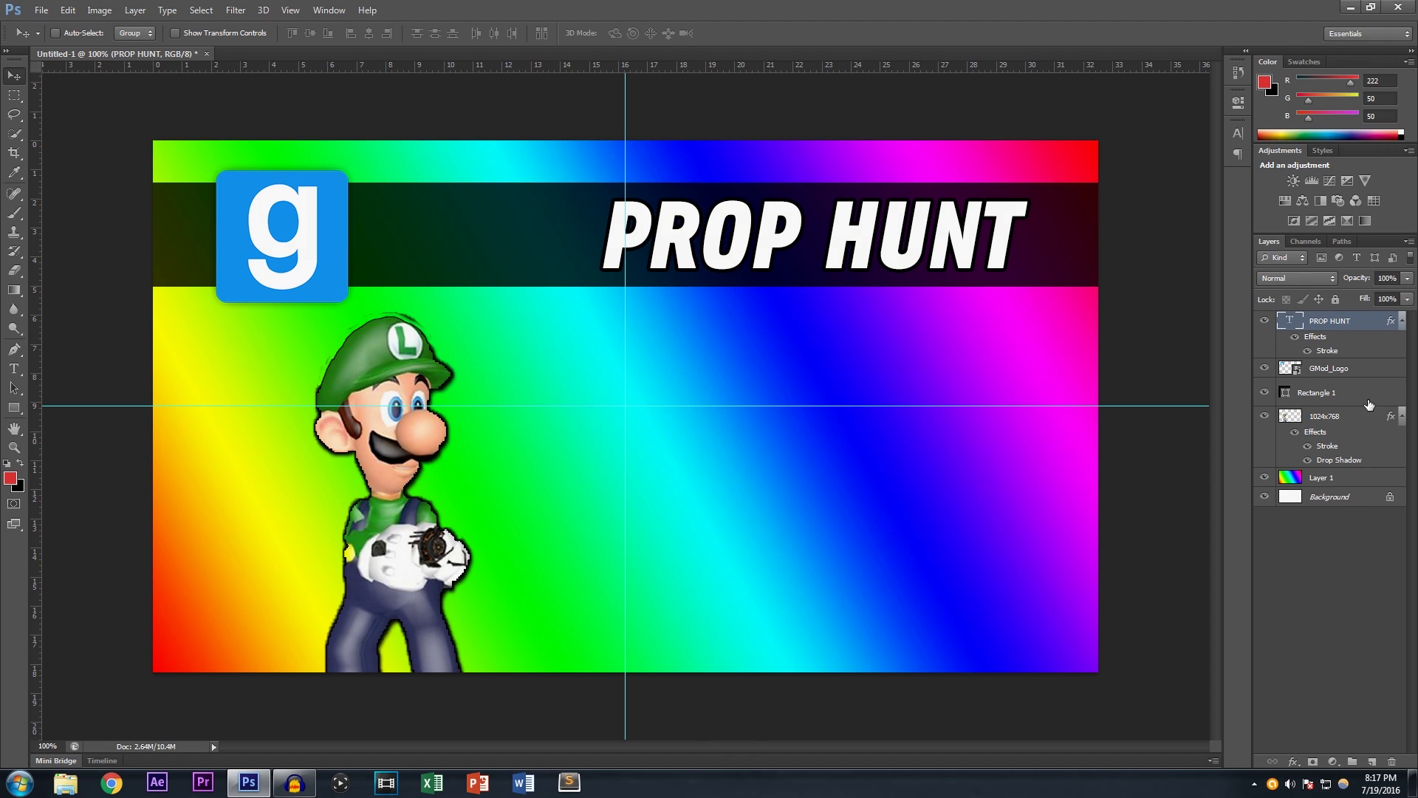
Add a new layer directly above the rainbow gradient and place the glass-brick-texture-500x500 image in it.
{"action": "left_click", "coordinate": [1339, 480]}
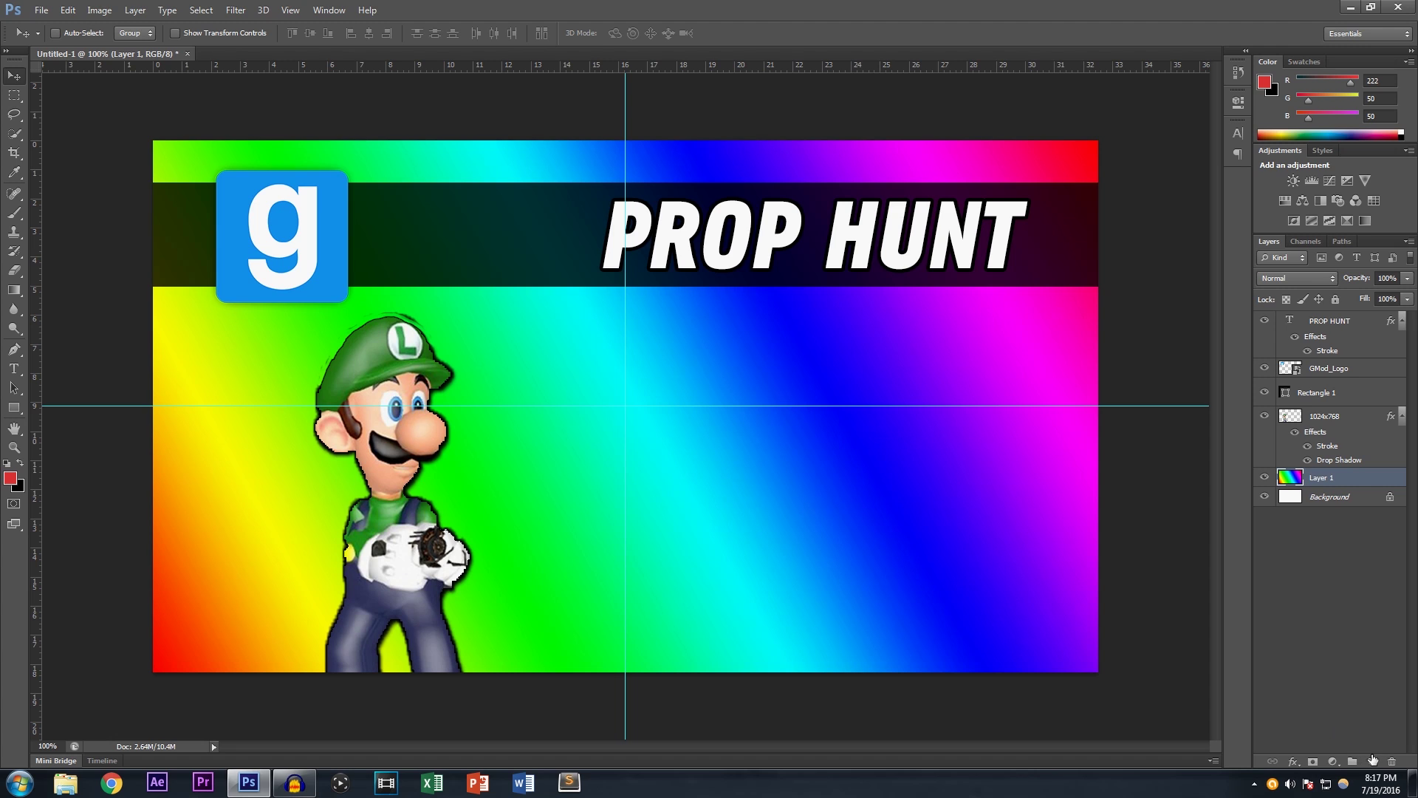
{"action": "left_click", "coordinate": [1372, 762]}
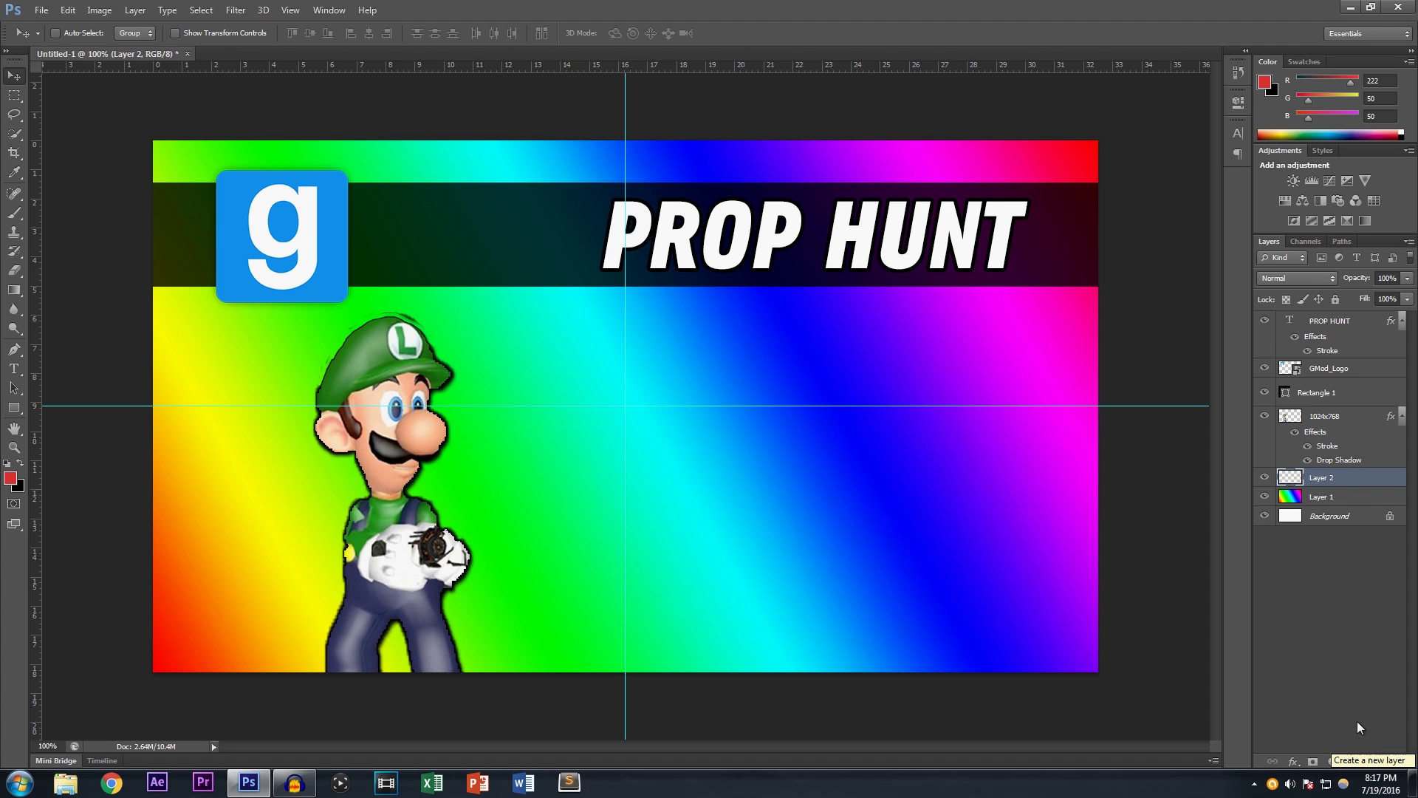
{"action": "left_click", "coordinate": [41, 9]}
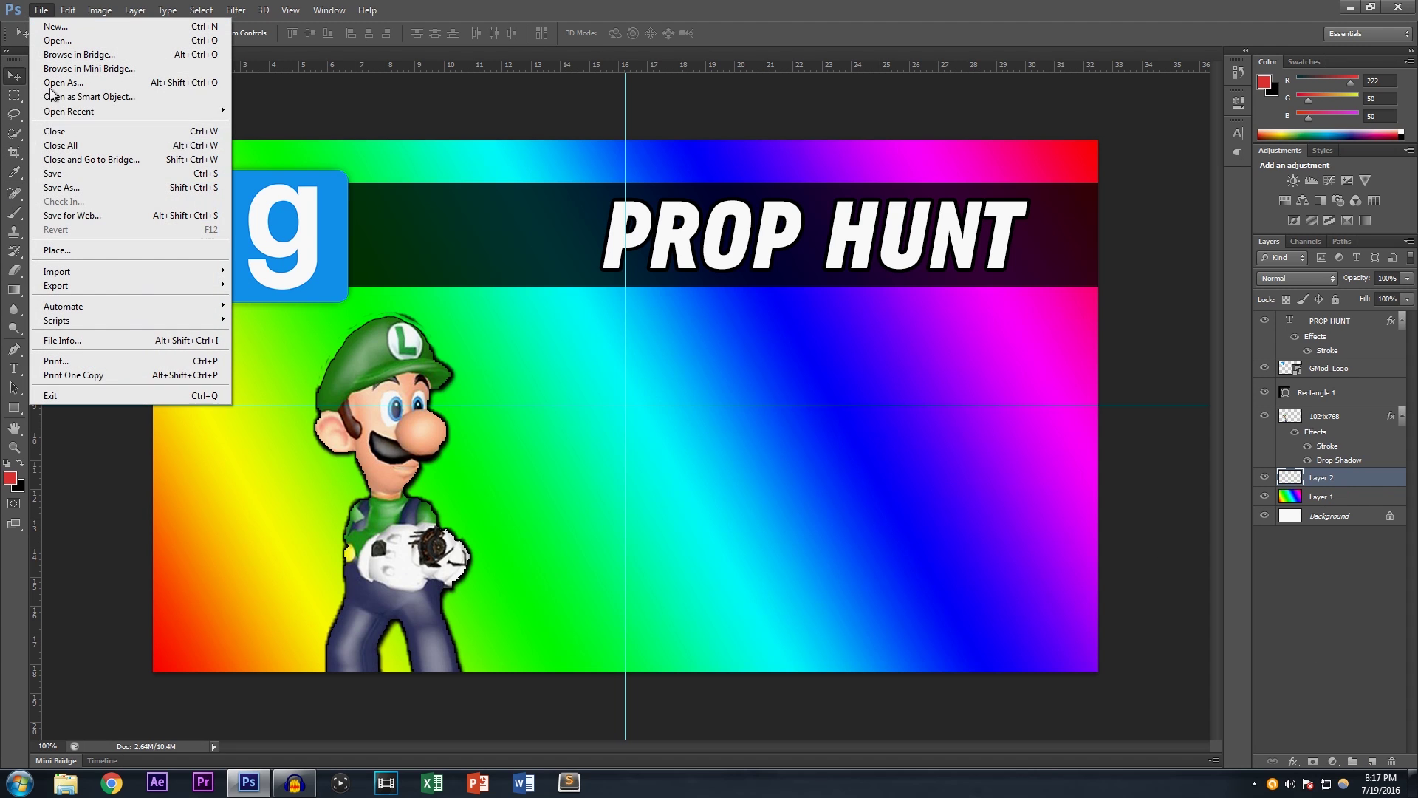
{"action": "left_click", "coordinate": [86, 251]}
{"action": "scroll", "coordinate": [623, 336], "scroll_direction": "up", "scroll_amount": 2}
{"action": "scroll", "coordinate": [622, 336], "scroll_direction": "down", "scroll_amount": 5}
{"action": "left_click", "coordinate": [621, 332]}
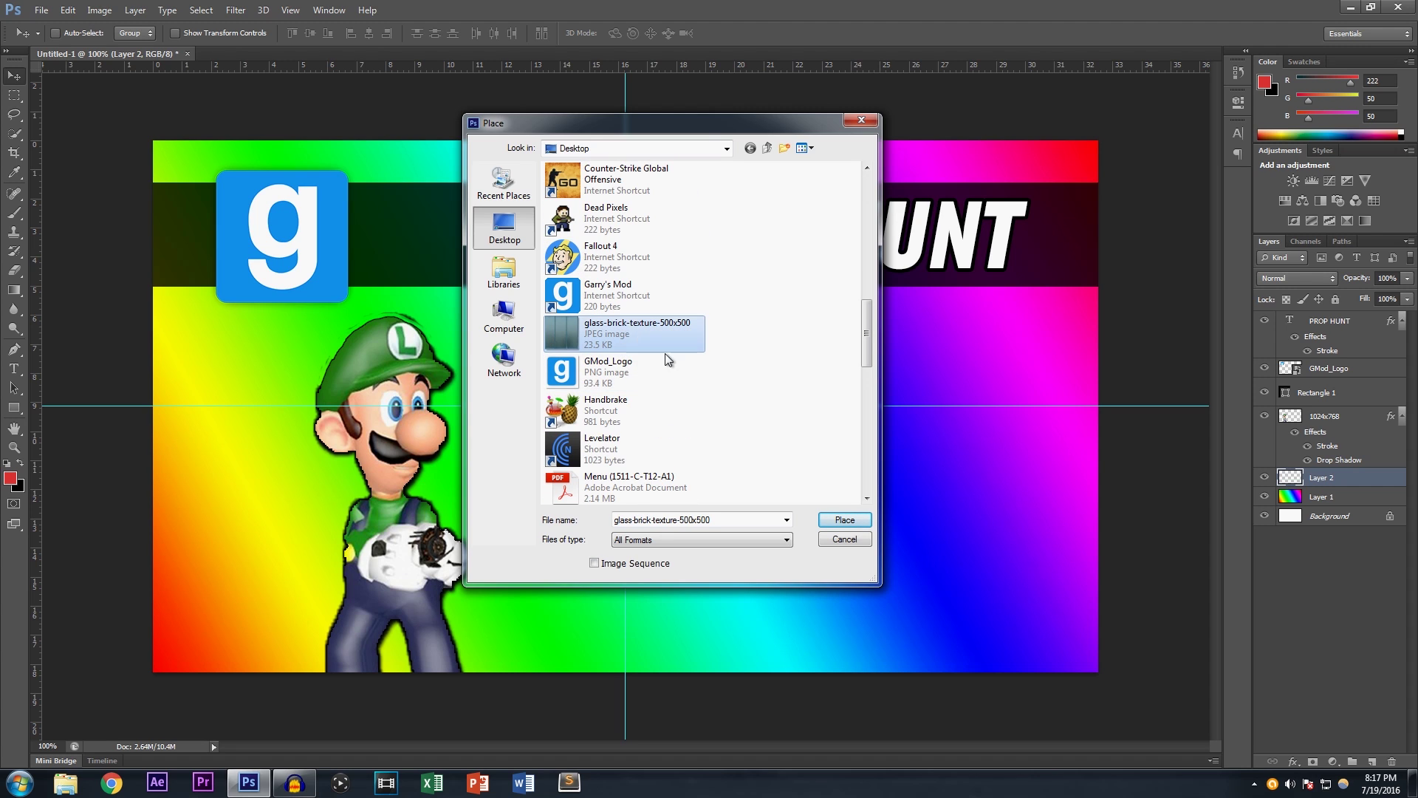
{"action": "left_click", "coordinate": [845, 520]}
Move the glass texture to the canvas's right half and stretch its height to about 118%.
{"action": "left_click_drag", "start_coordinate": [730, 431], "coordinate": [945, 439]}
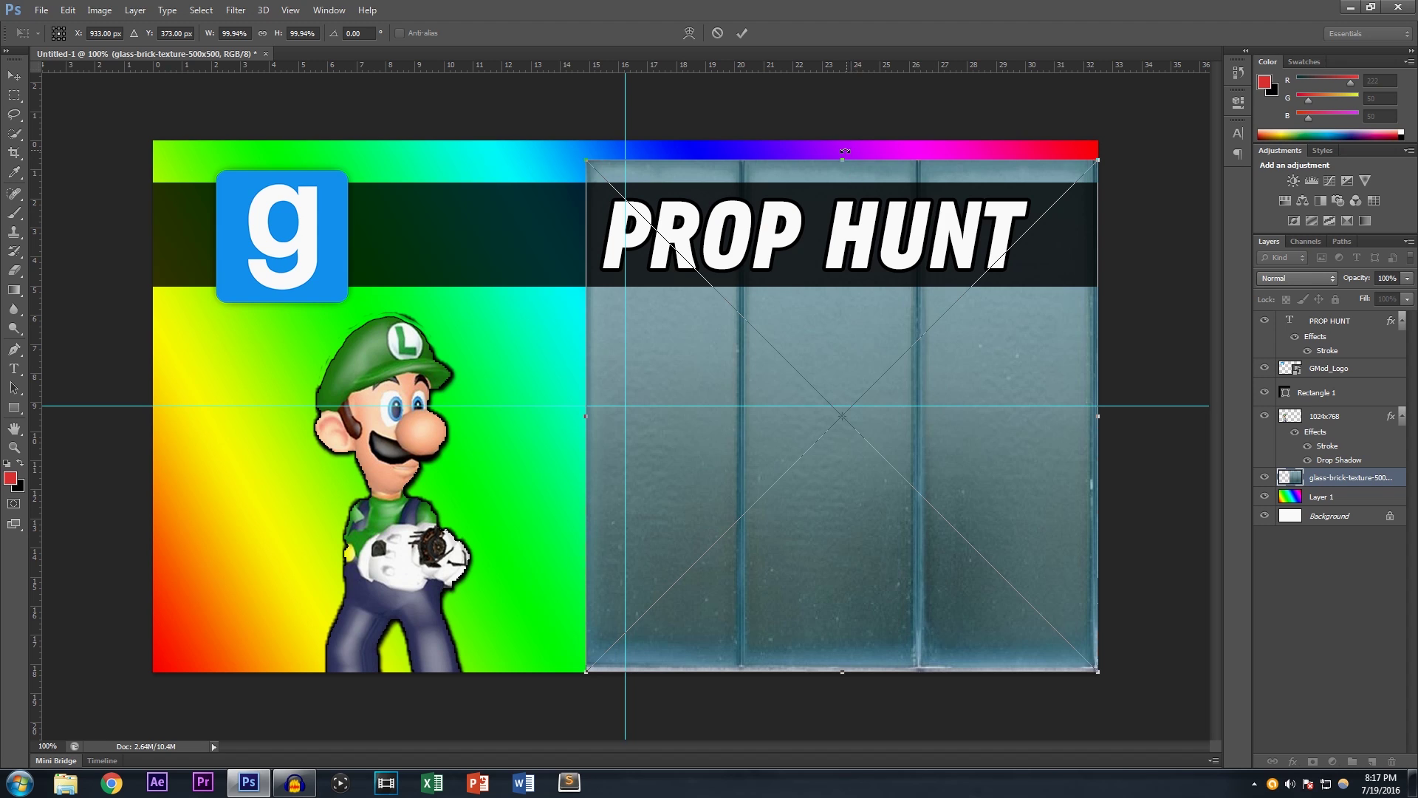
{"action": "left_click_drag", "start_coordinate": [848, 165], "coordinate": [842, 69]}
{"action": "left_click_drag", "start_coordinate": [866, 427], "coordinate": [898, 433]}
Rotate the glass texture to -45° and shift and stretch it to cover the canvas's upper-right part diagonally.
{"action": "left_click_drag", "start_coordinate": [1134, 167], "coordinate": [894, 122]}
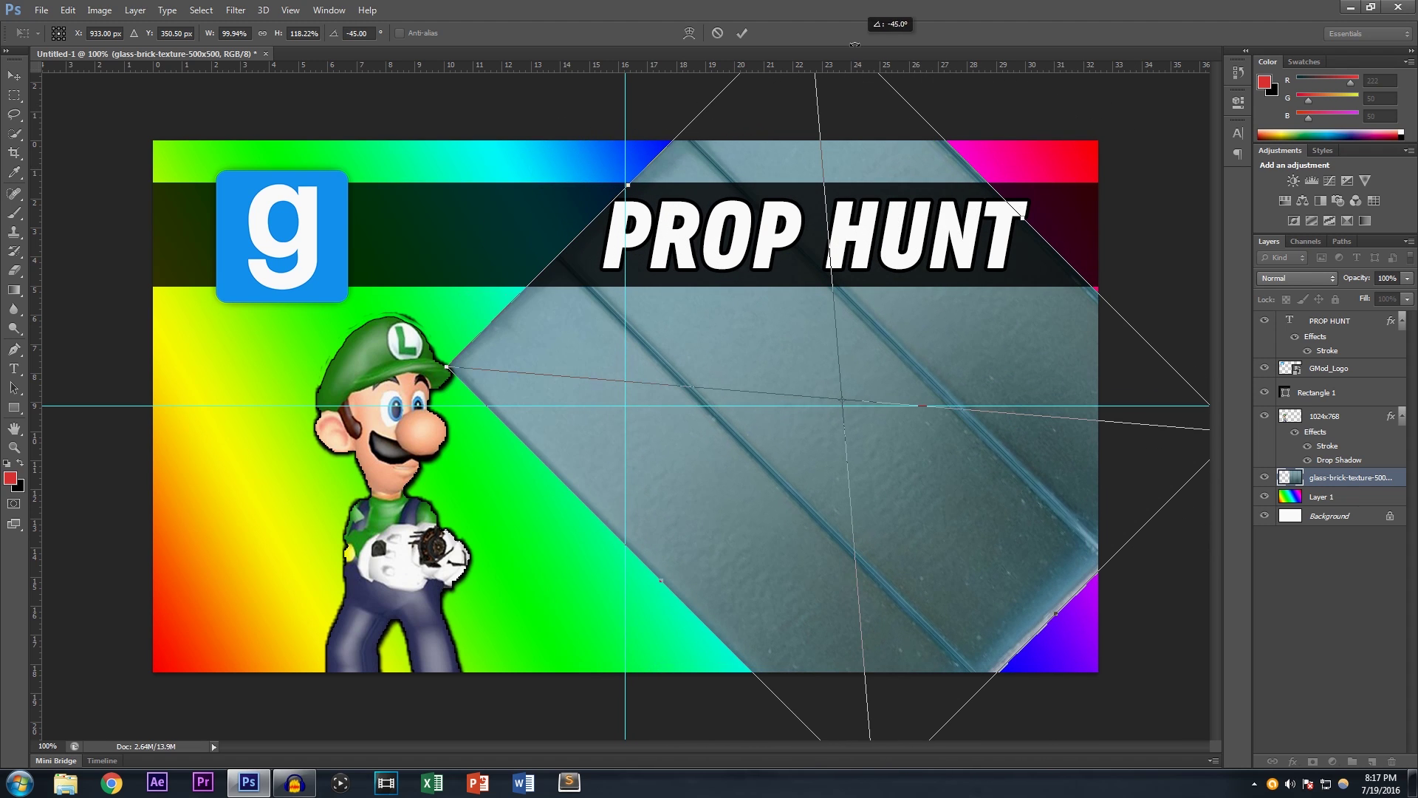
{"action": "left_click_drag", "start_coordinate": [964, 366], "coordinate": [1038, 308]}
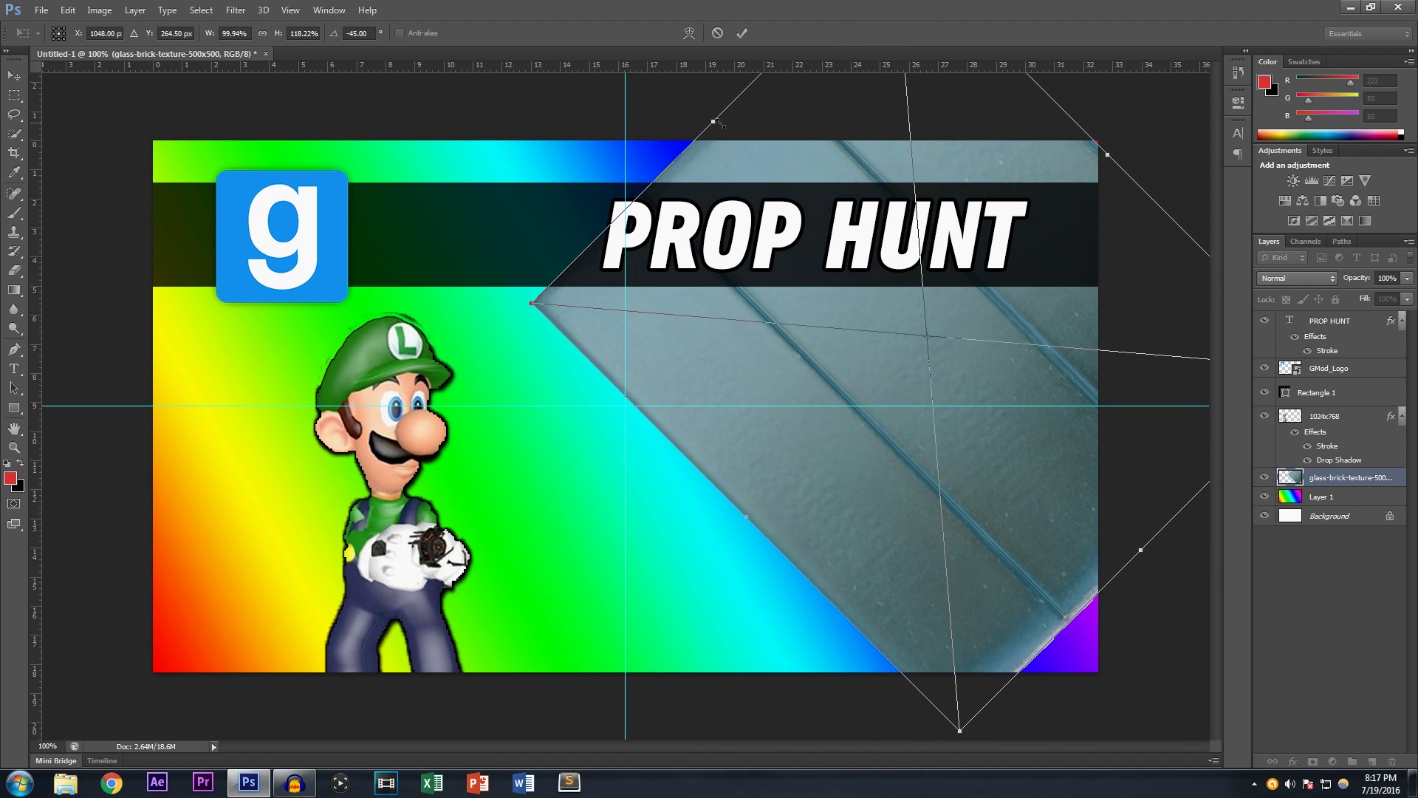
{"action": "left_click_drag", "start_coordinate": [713, 121], "coordinate": [452, 24]}
{"action": "left_click_drag", "start_coordinate": [1140, 550], "coordinate": [1190, 604]}
{"action": "key", "text": "Return"}
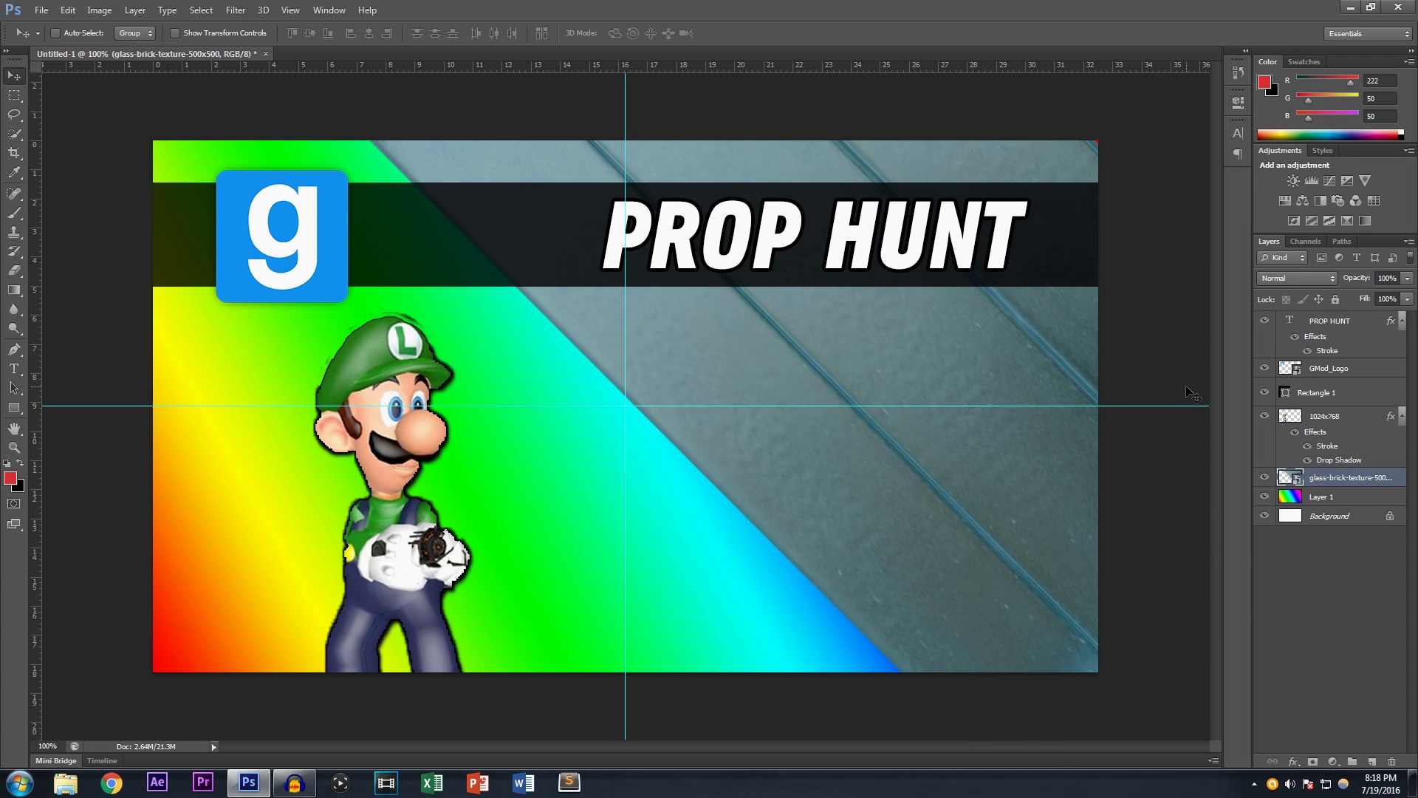
Duplicate the glass texture layer and move and stretch the copy to cover the canvas's lower-left part.
{"action": "key", "text": "ctrl+j"}
{"action": "left_click_drag", "start_coordinate": [990, 409], "coordinate": [377, 579]}
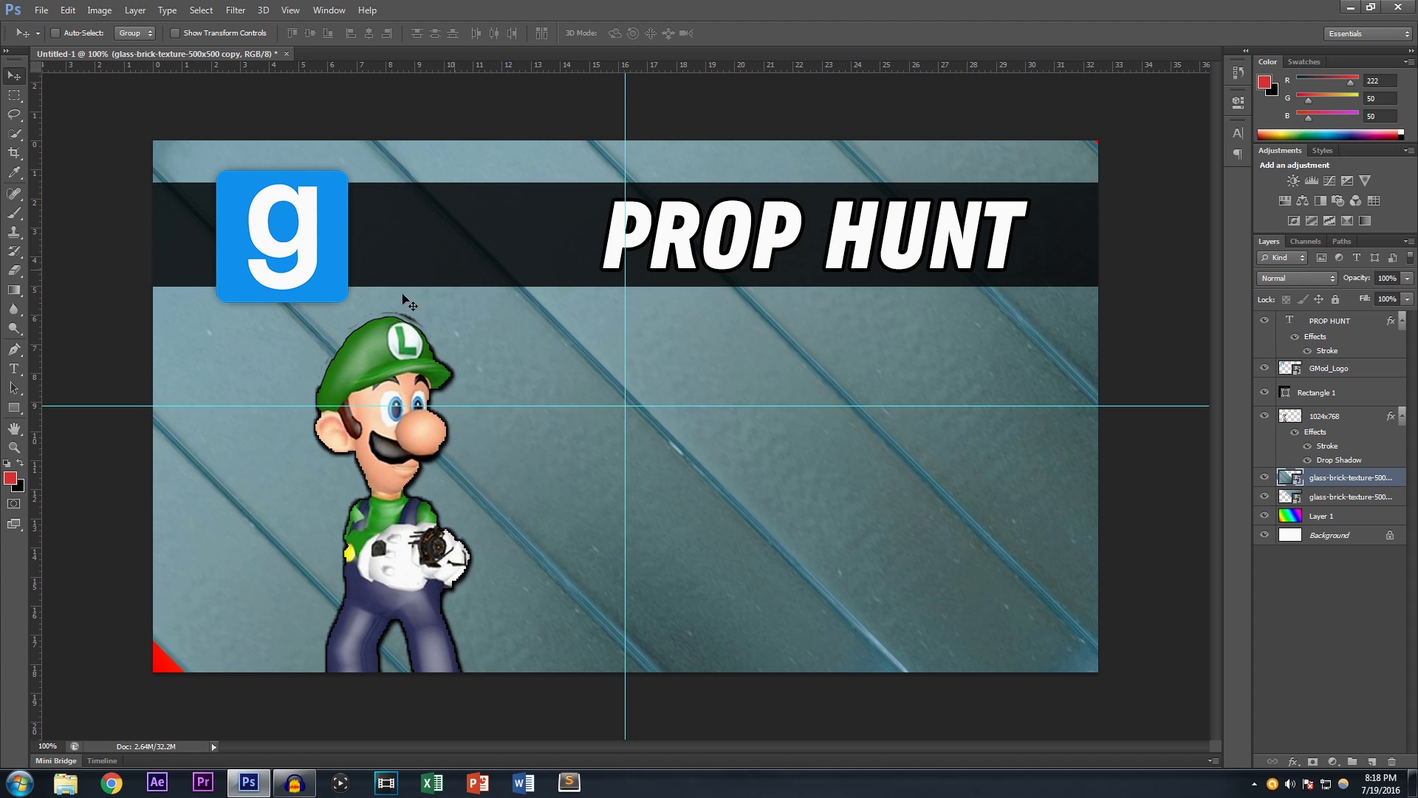
{"action": "key", "text": "ctrl+t"}
{"action": "left_click_drag", "start_coordinate": [190, 685], "coordinate": [167, 702]}
{"action": "key", "text": "Return"}
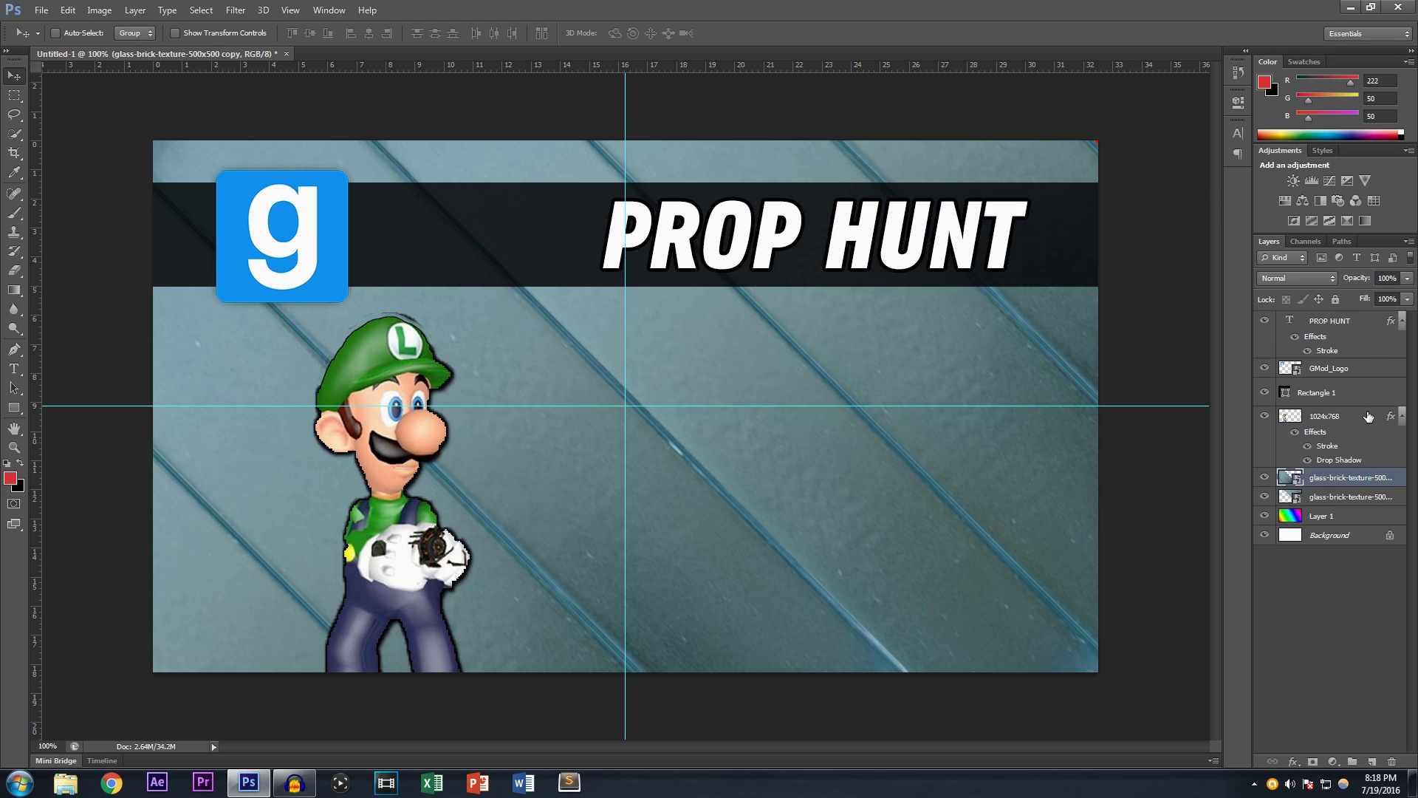
Convert the two glass-brick-texture layers into a single smart object and toggle its visibility to check the background with and without it.
{"action": "left_click", "coordinate": [1403, 496], "text": "ctrl"}
{"action": "right_click", "coordinate": [1403, 480]}
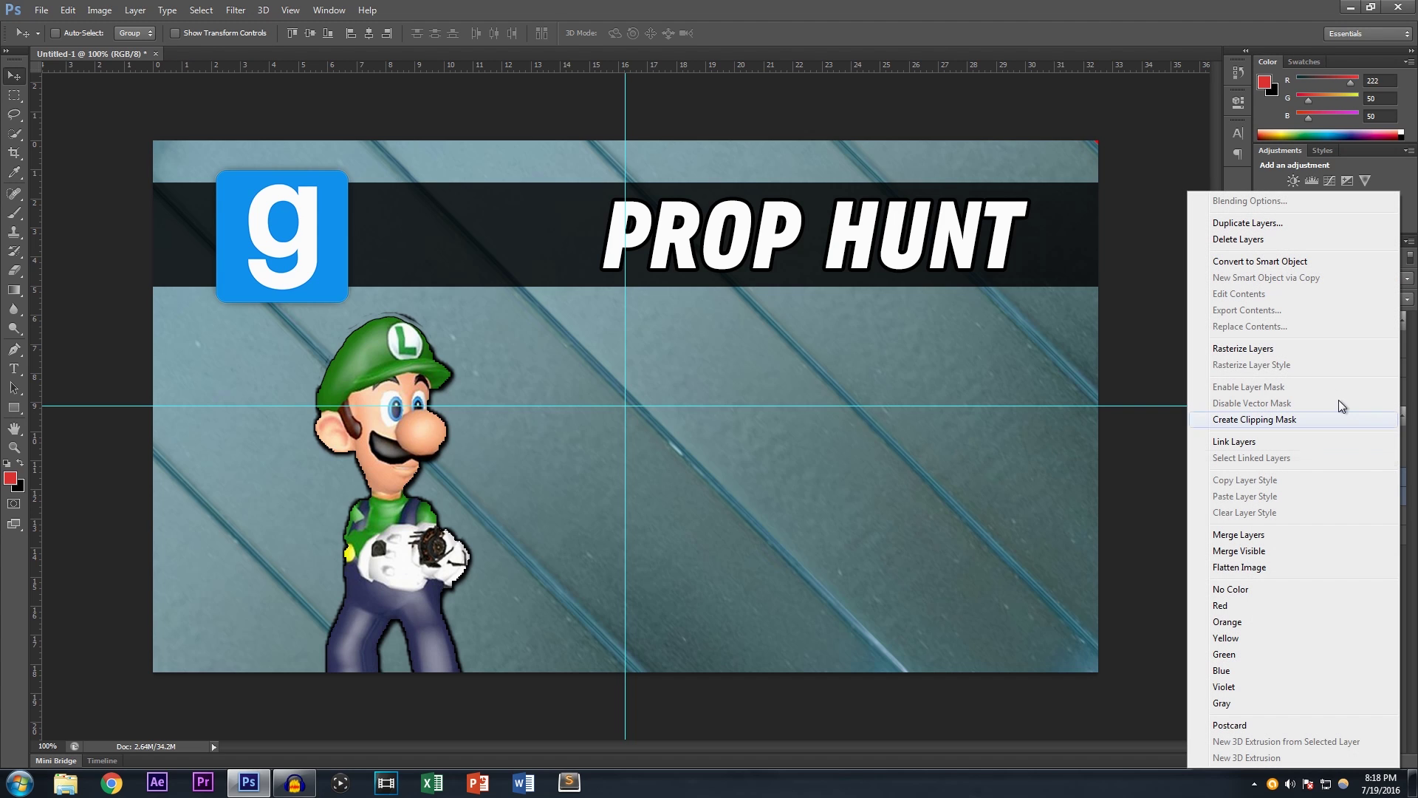
{"action": "left_click", "coordinate": [1260, 262]}
{"action": "left_click", "coordinate": [1265, 478]}
{"action": "left_click", "coordinate": [1265, 479]}
{"action": "left_click", "coordinate": [1264, 479]}
{"action": "left_click", "coordinate": [1265, 479]}
{"action": "left_click", "coordinate": [1265, 479]}
{"action": "left_click", "coordinate": [1265, 479]}
Lower the combined glass texture's opacity to 12%, comparing the rainbow background with the texture shown and hidden.
{"action": "left_click", "coordinate": [1408, 279]}
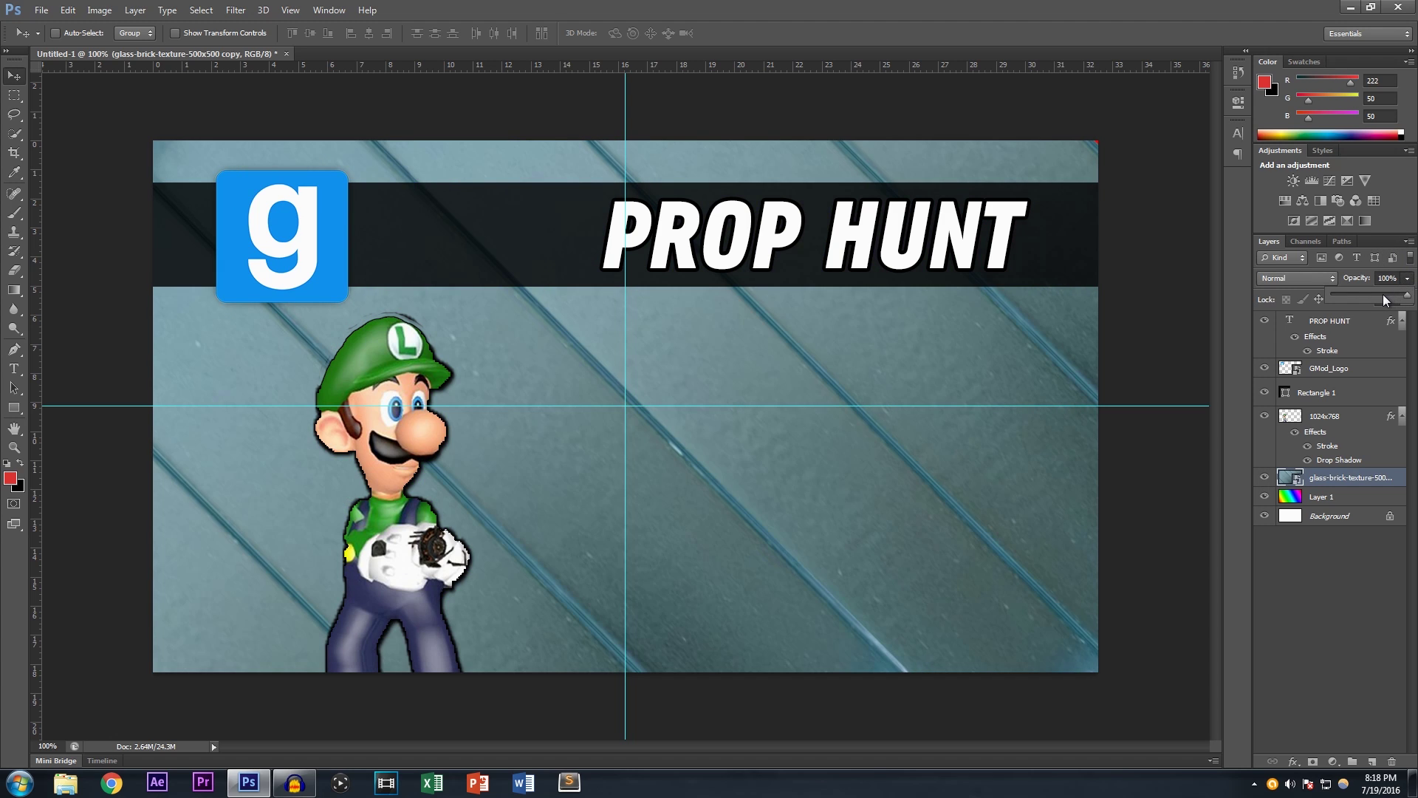
{"action": "left_click_drag", "start_coordinate": [1349, 295], "coordinate": [1340, 295]}
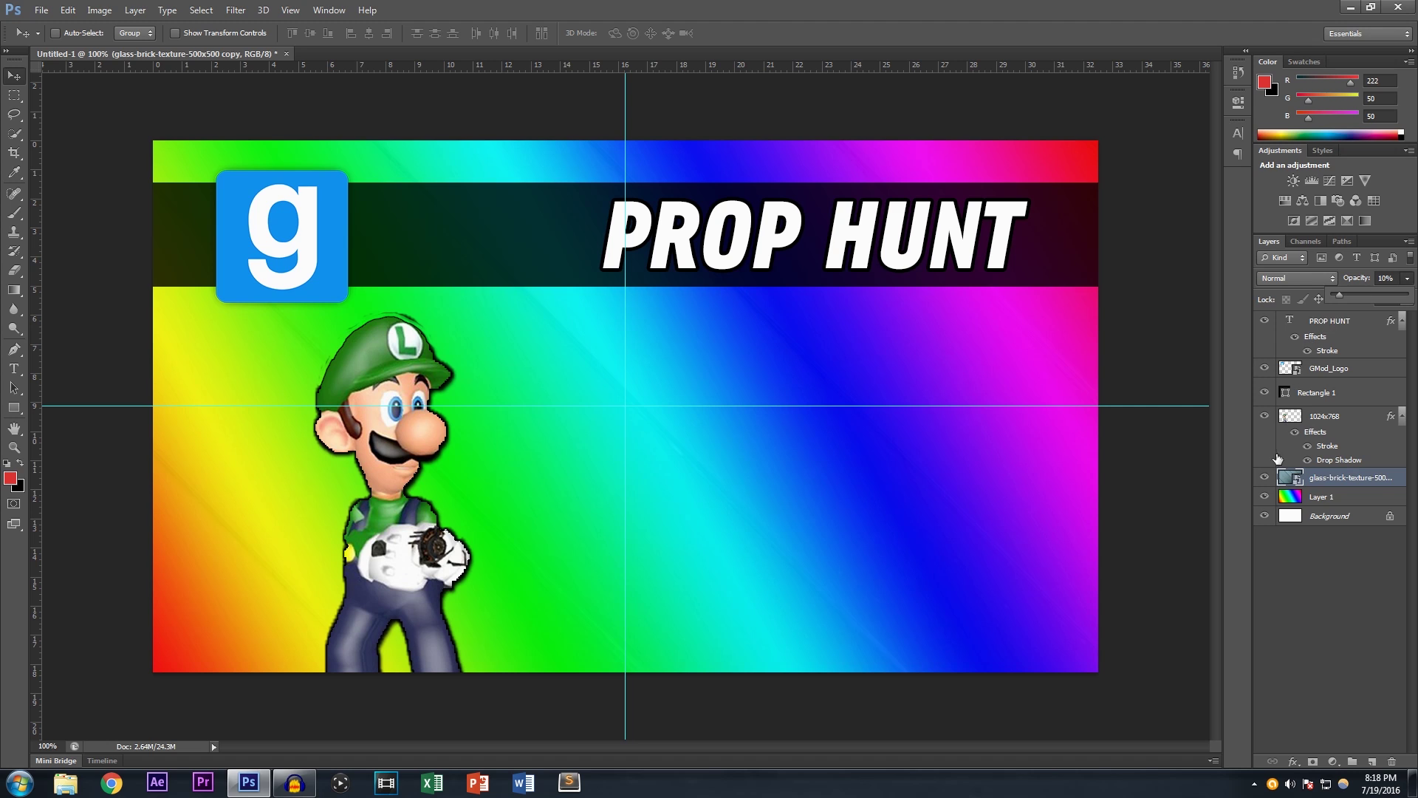
{"action": "left_click", "coordinate": [1265, 479]}
{"action": "left_click", "coordinate": [1265, 479]}
{"action": "left_click", "coordinate": [1265, 479]}
{"action": "left_click", "coordinate": [1265, 479]}
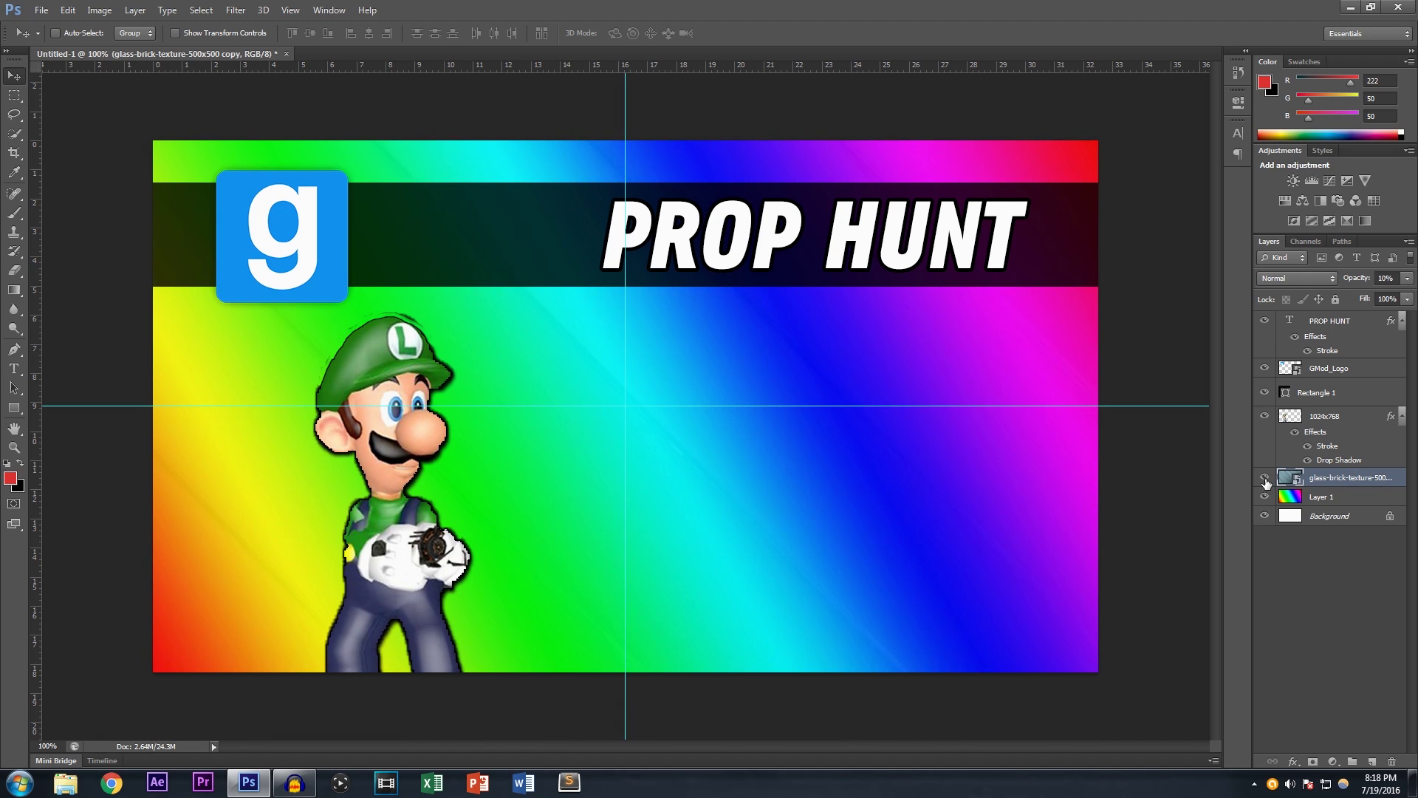
{"action": "left_click", "coordinate": [1408, 278]}
{"action": "left_click", "coordinate": [1377, 295]}
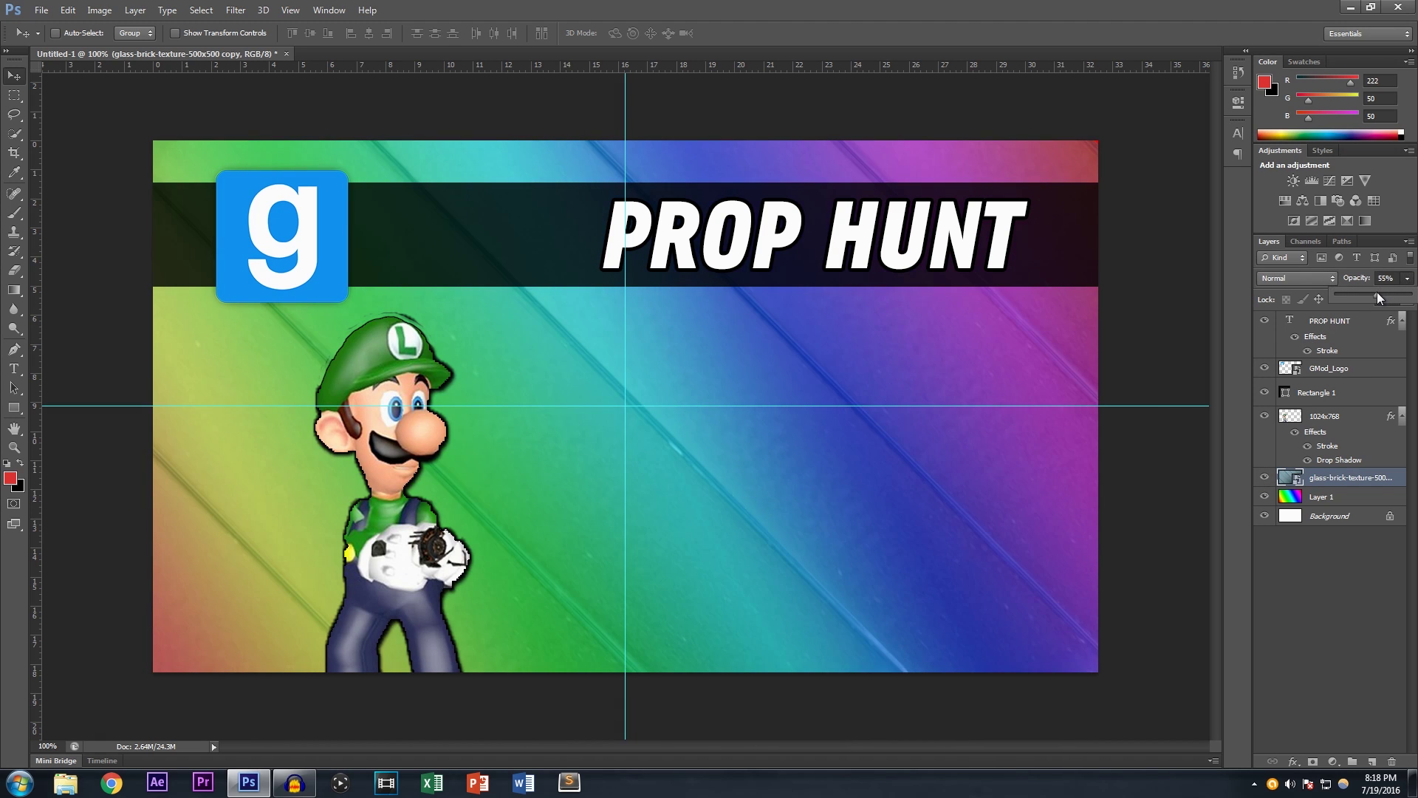
{"action": "left_click_drag", "start_coordinate": [1336, 299], "coordinate": [1341, 298]}
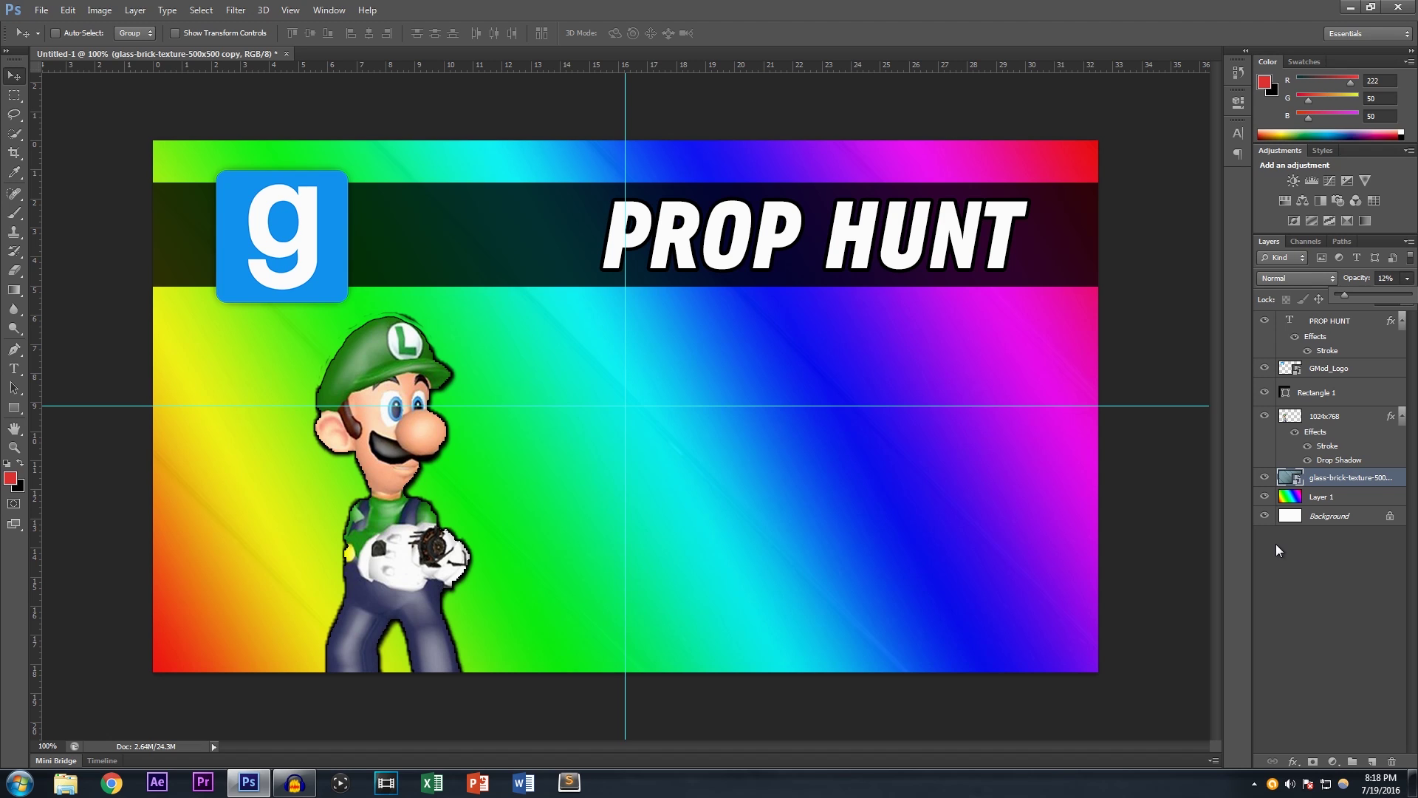
Add a black 4 px stroke positioned inside the edges of the GMod_Logo layer.
{"action": "double_click", "coordinate": [1377, 374]}
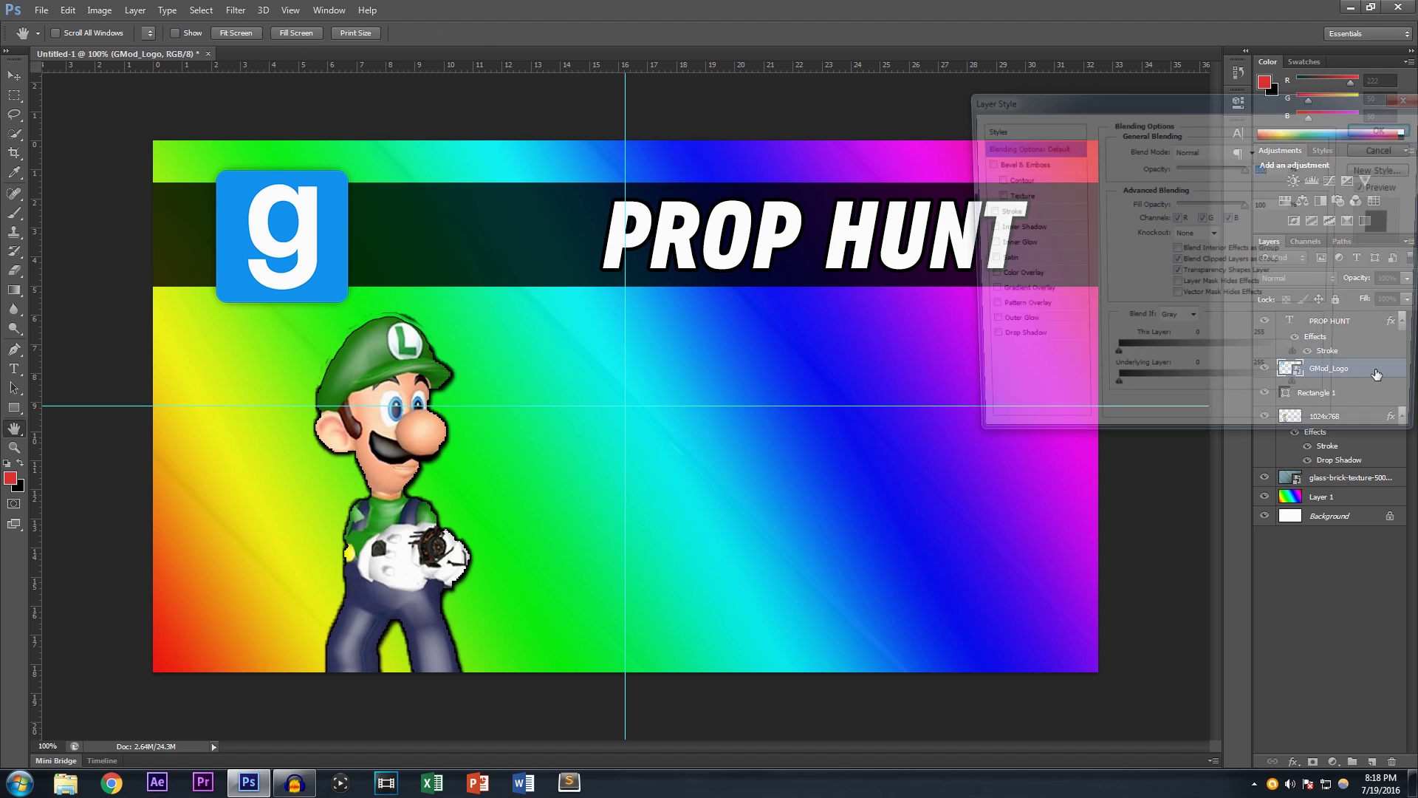
{"action": "left_click", "coordinate": [983, 211]}
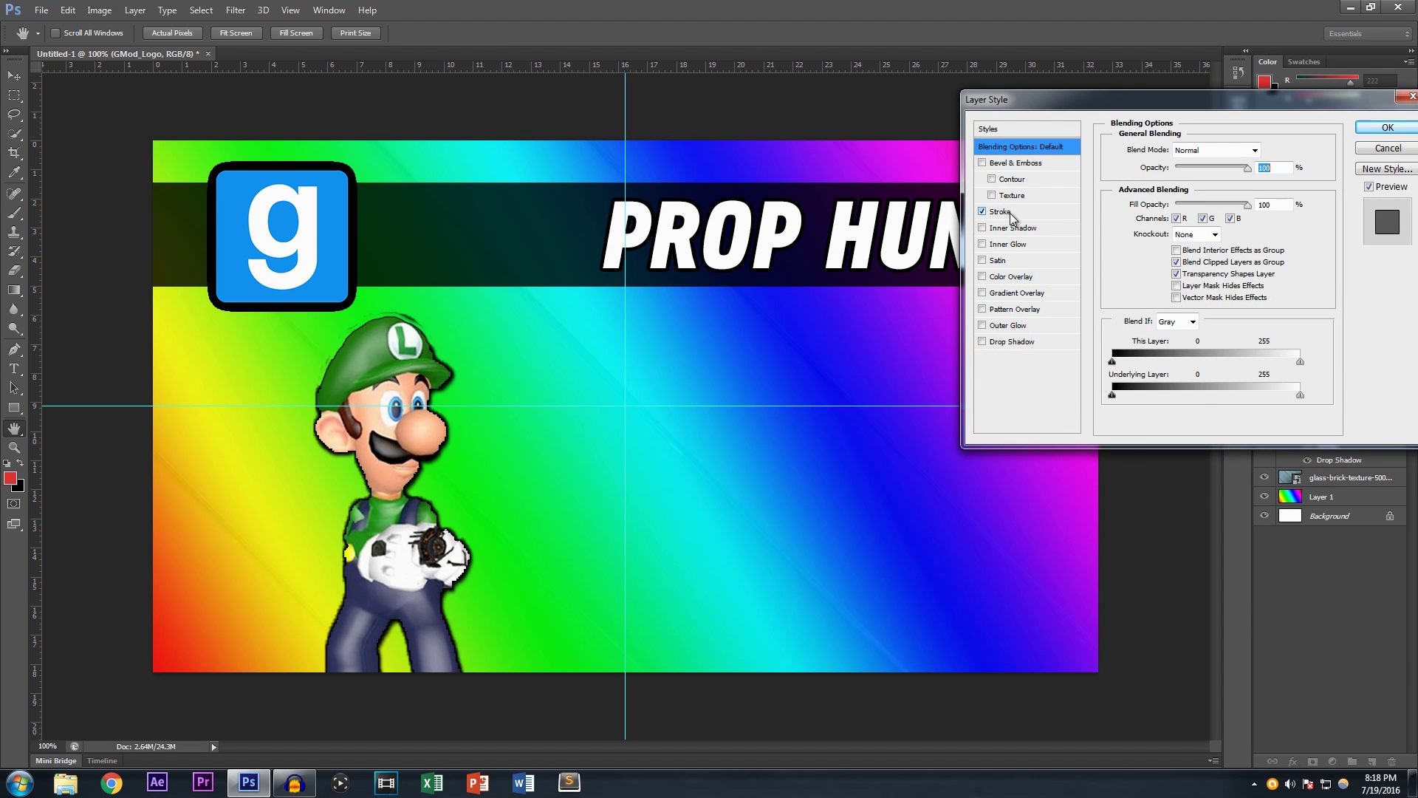
{"action": "left_click", "coordinate": [1010, 212]}
{"action": "left_click", "coordinate": [1166, 149]}
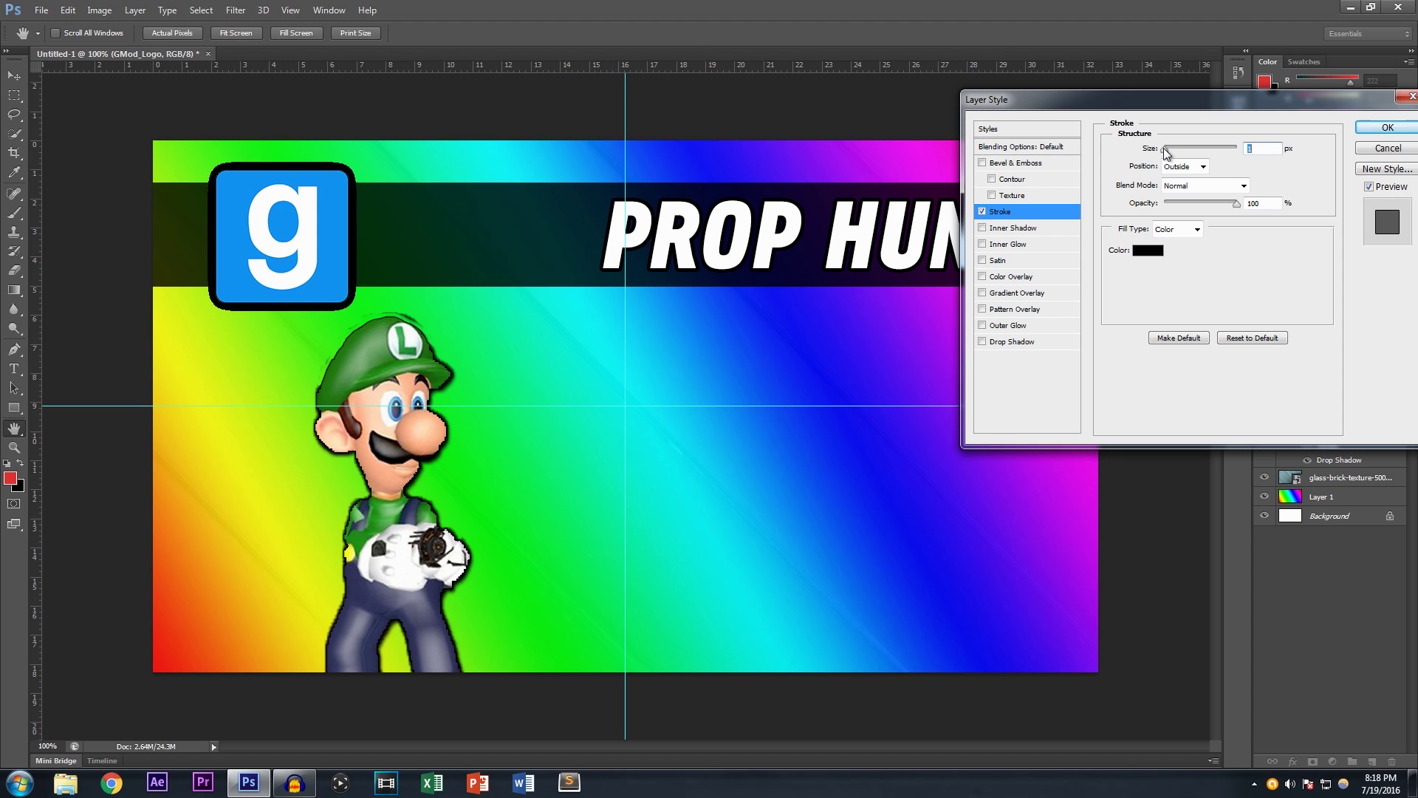
{"action": "left_click", "coordinate": [1185, 167]}
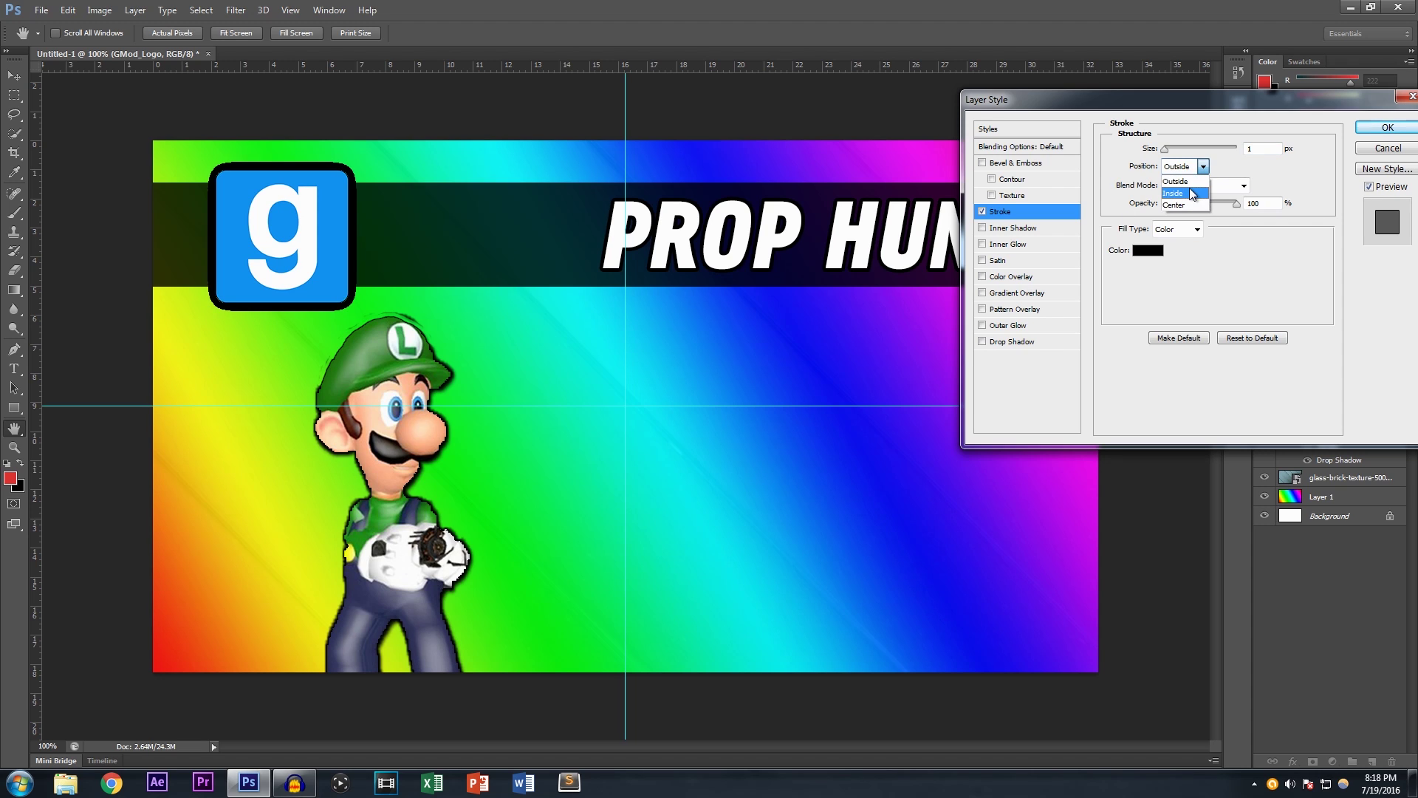
{"action": "left_click", "coordinate": [1190, 188]}
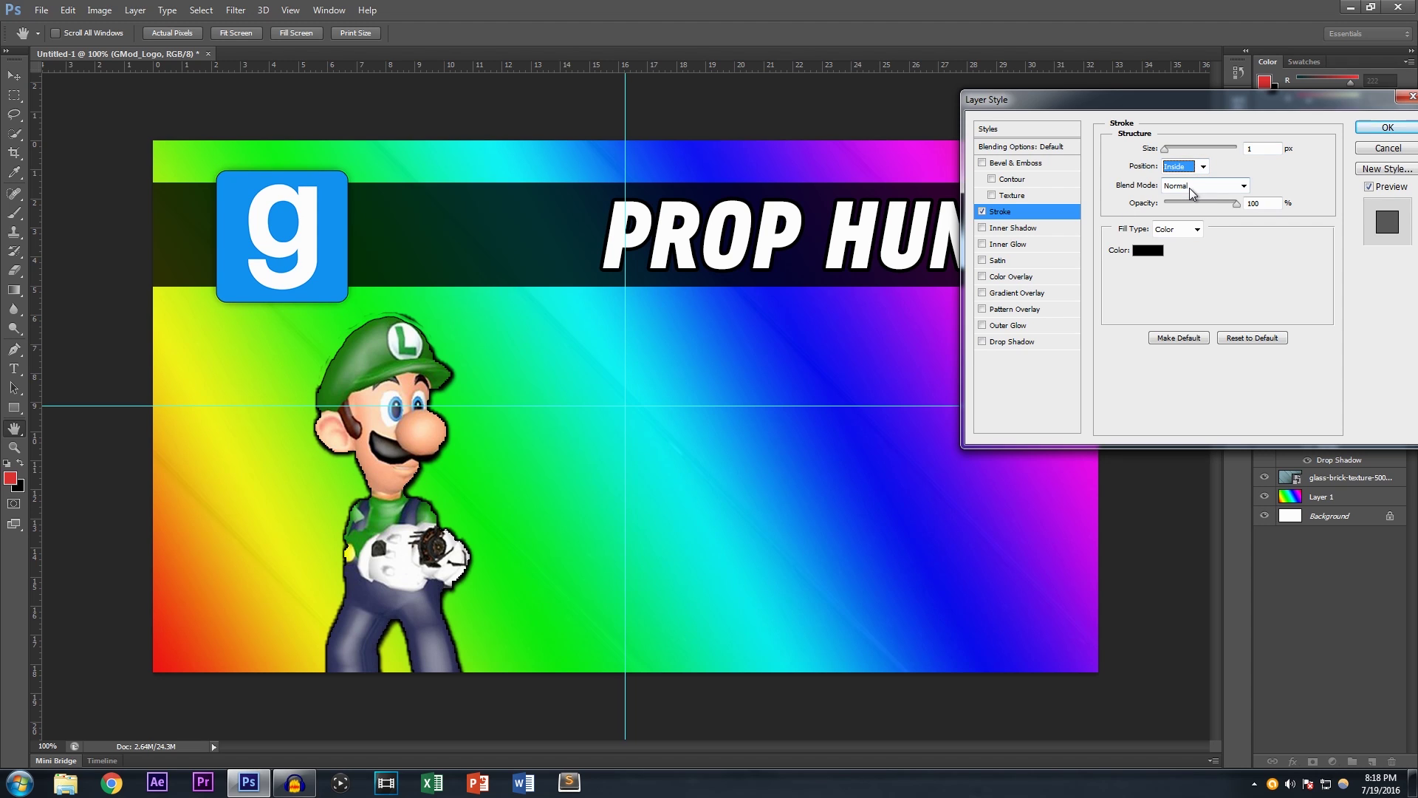
{"action": "left_click", "coordinate": [1167, 149]}
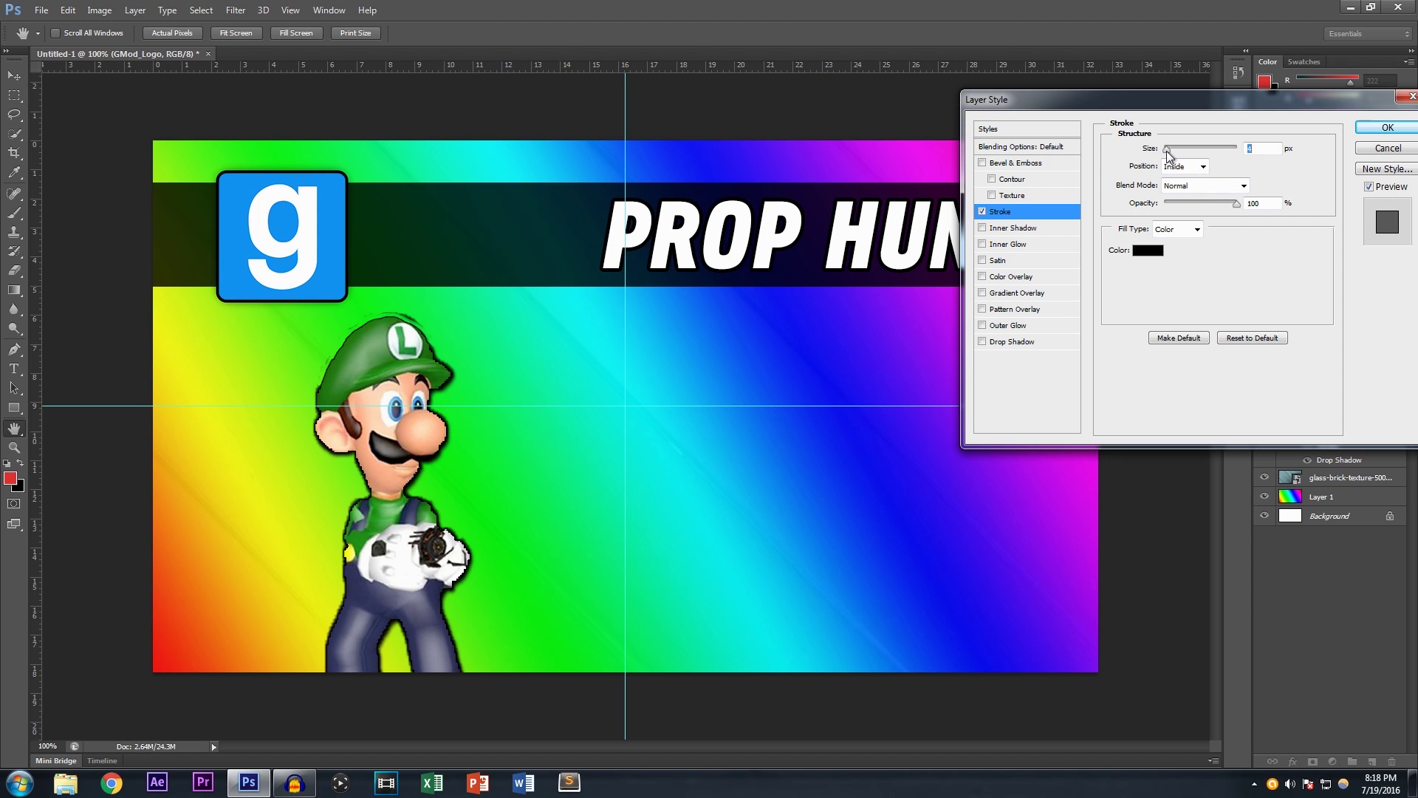
{"action": "left_click", "coordinate": [1387, 127]}
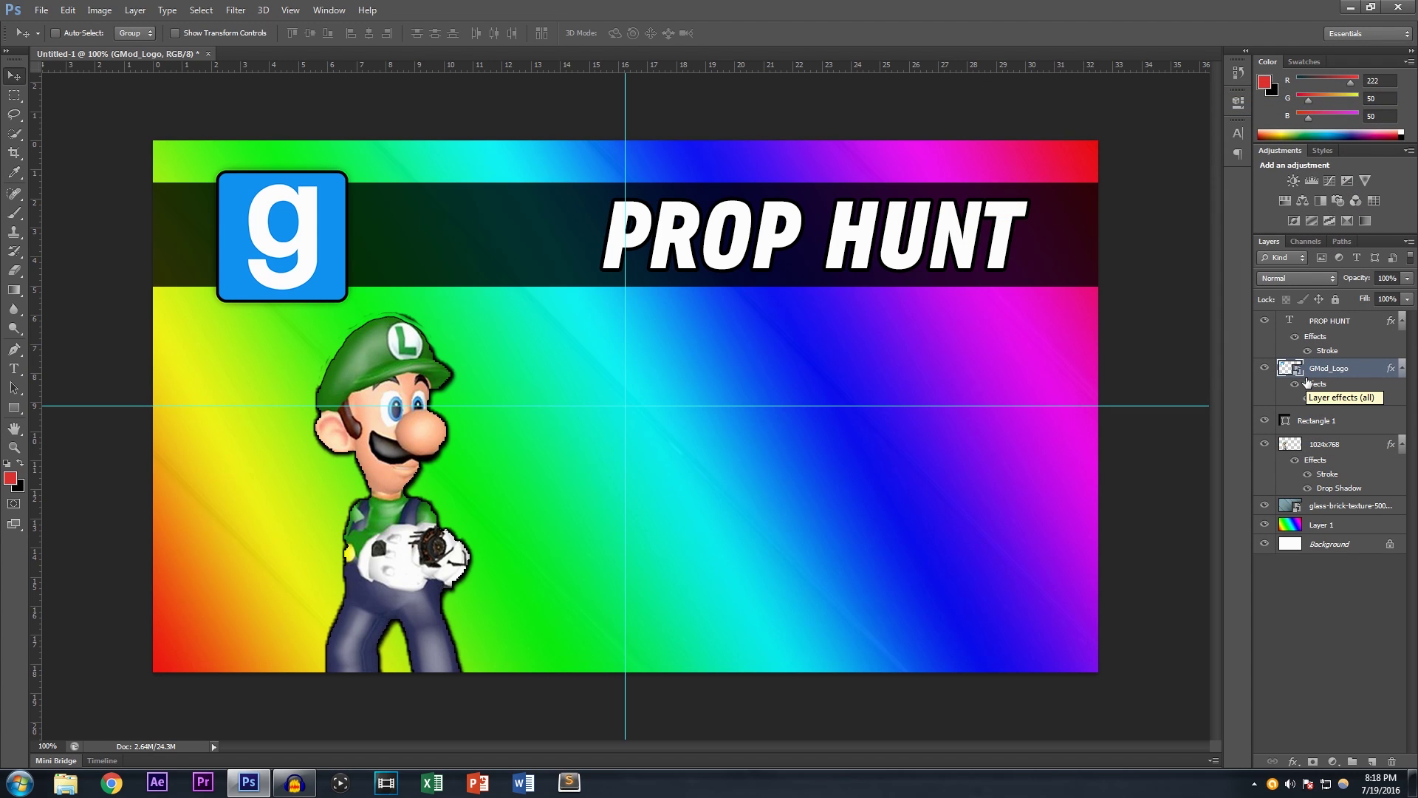
Select the PROP HUNT text layer.
{"action": "left_click", "coordinate": [1372, 322]}
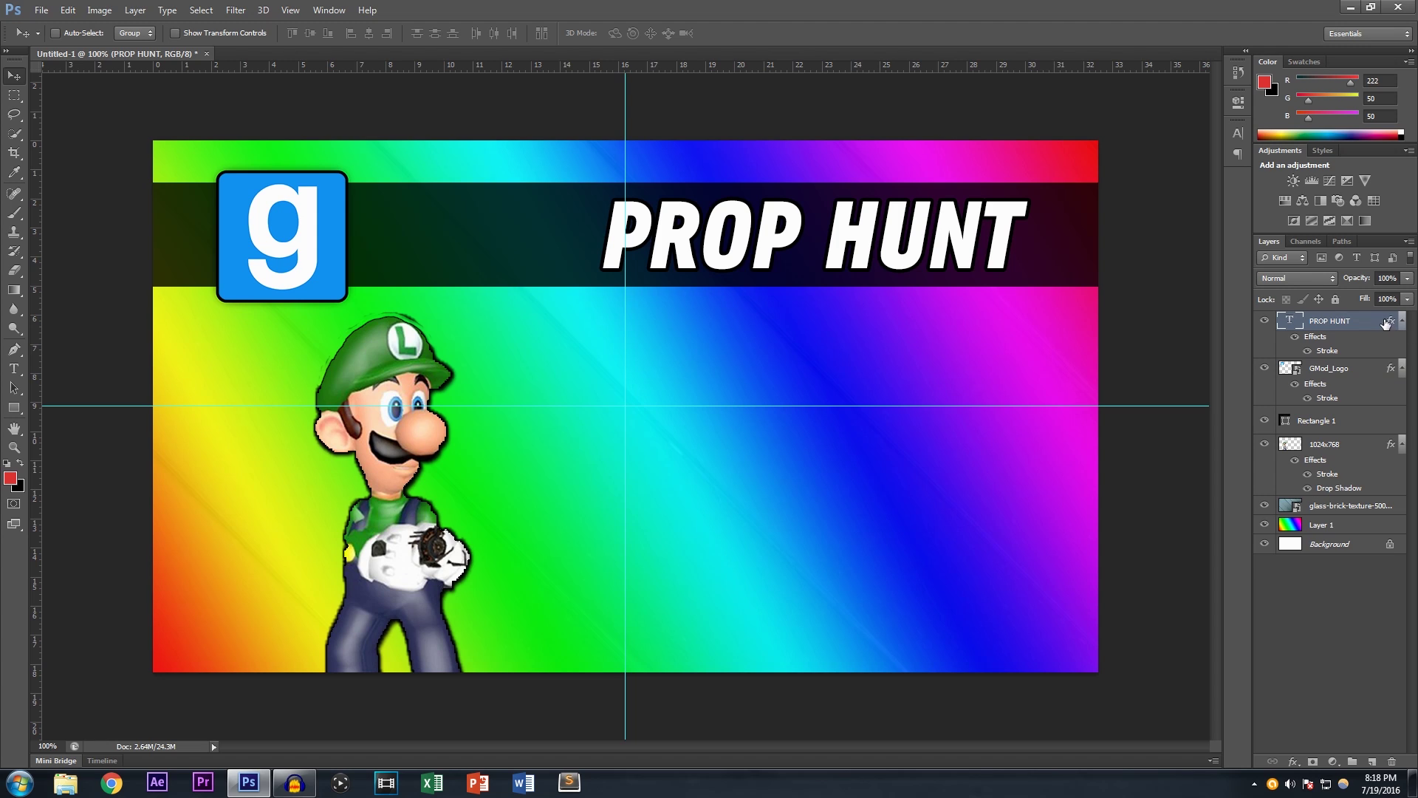